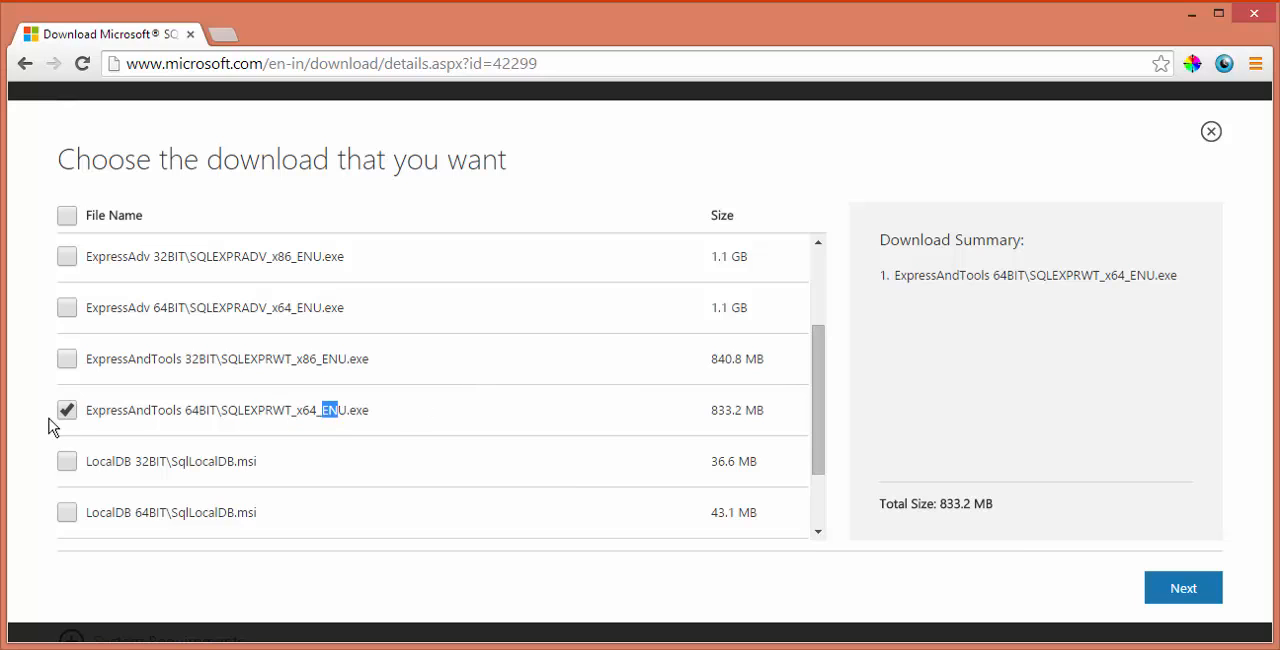
left_click(1180, 595)
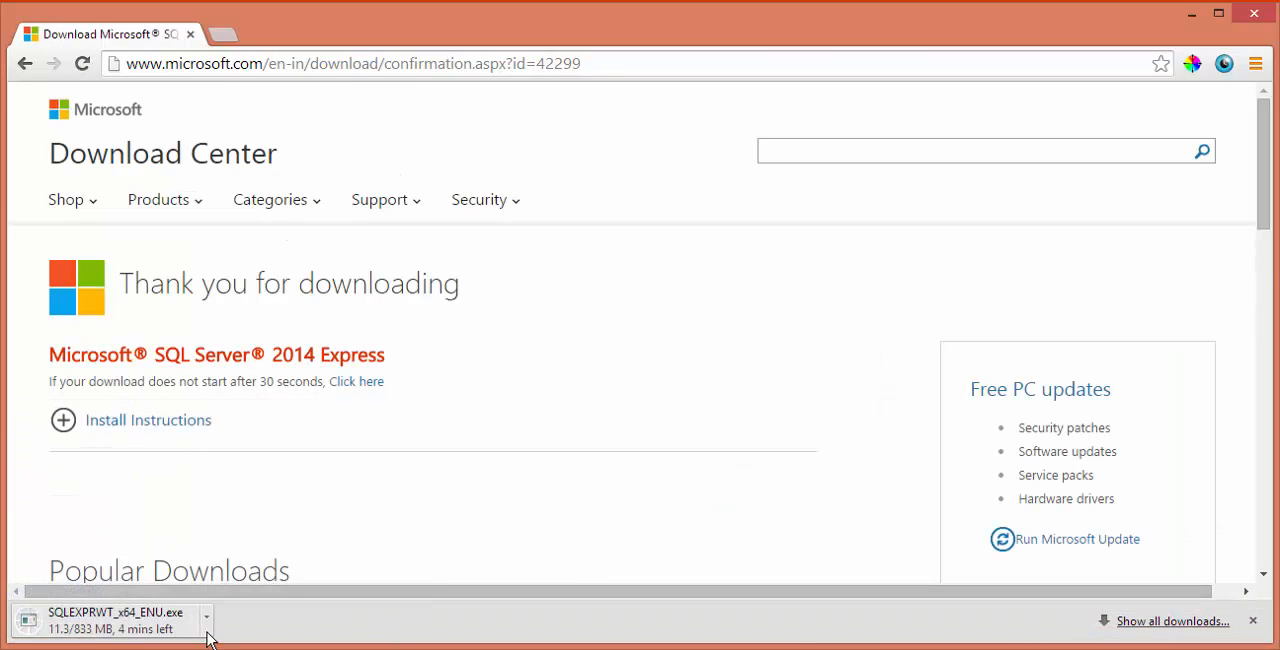
left_click(208, 622)
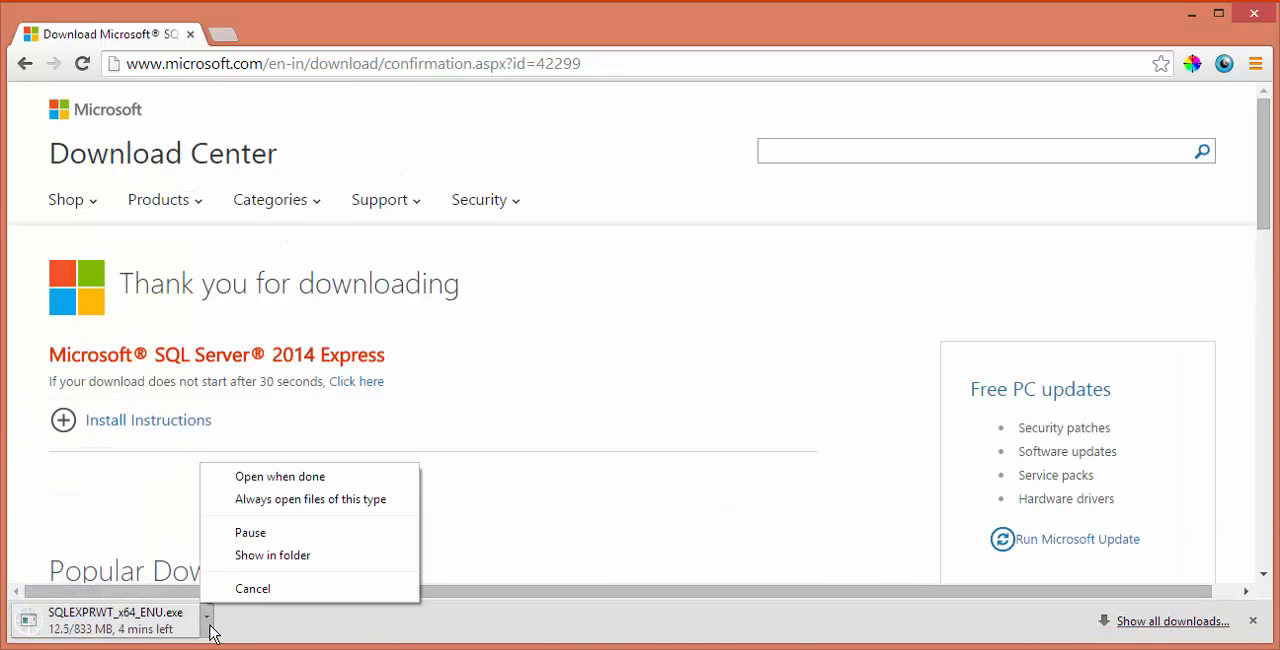
left_click(290, 587)
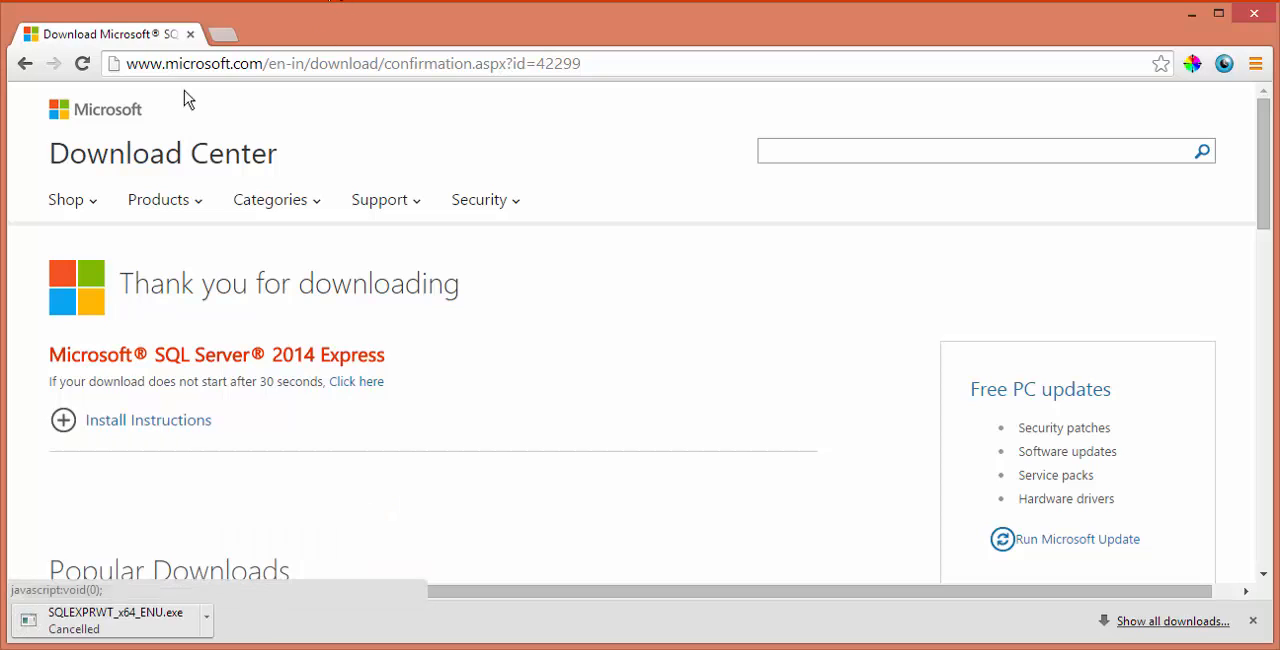
left_click(190, 35)
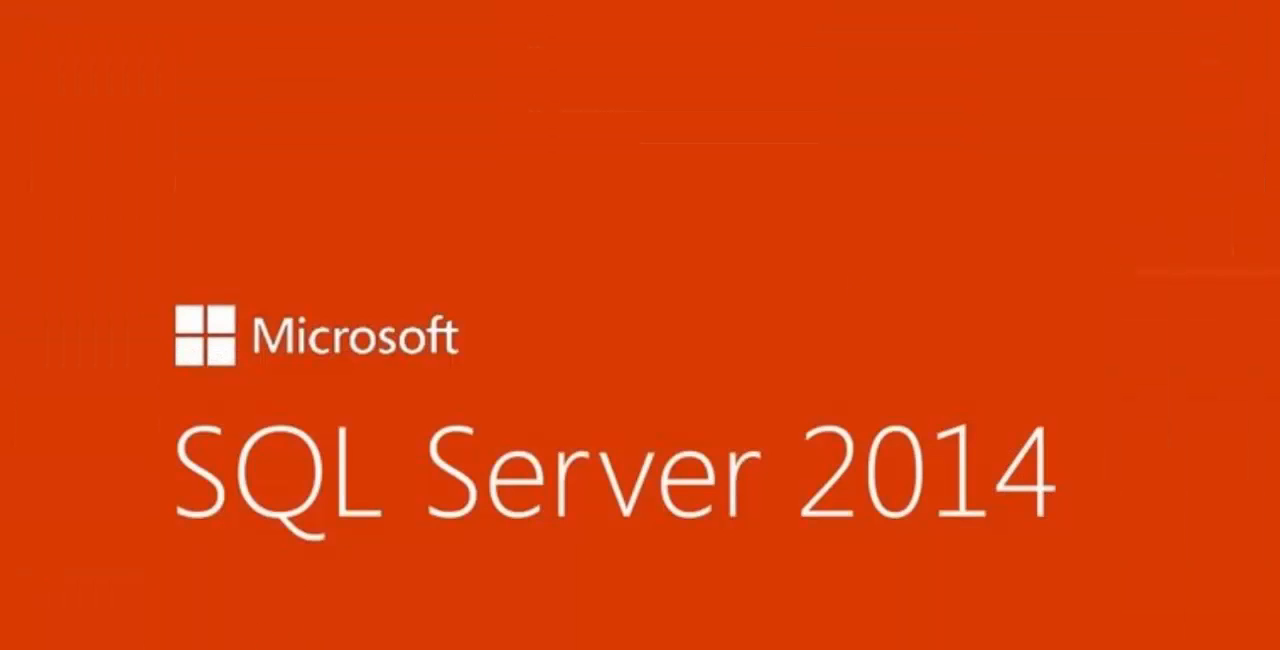
- Run SQLEXPRWT_x64_ENU.exe from the Expr_With_SSMS folder as administrator
left_click(72, 647)
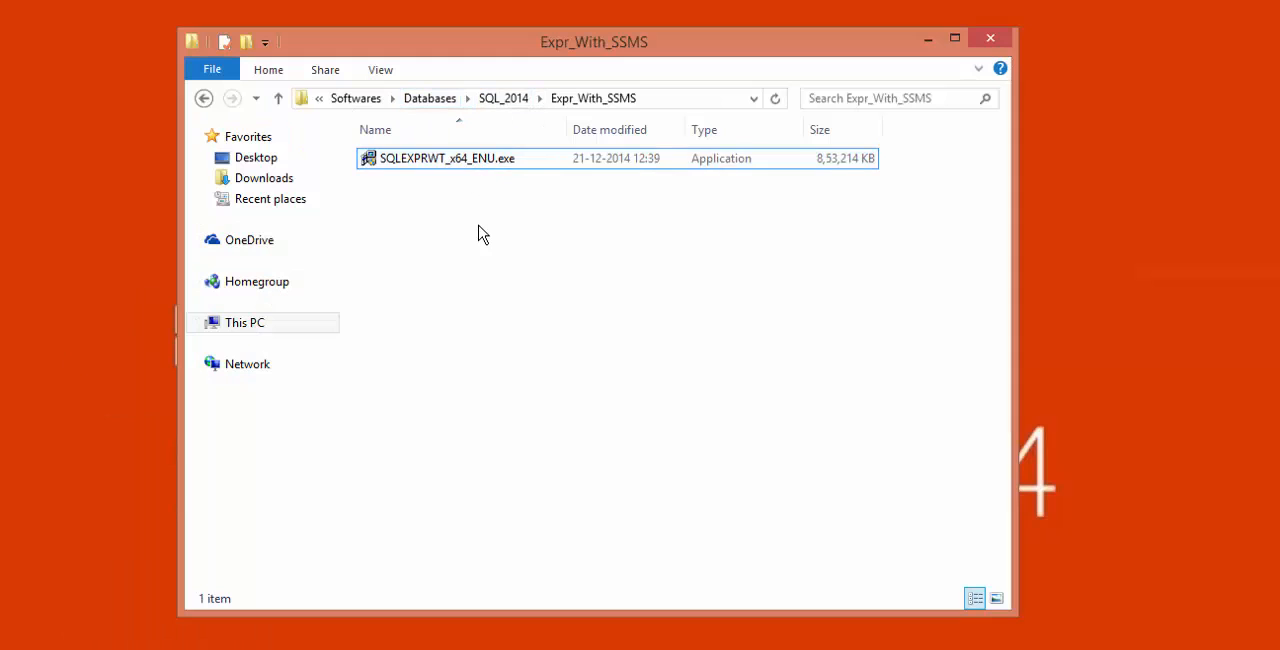
left_click(515, 159)
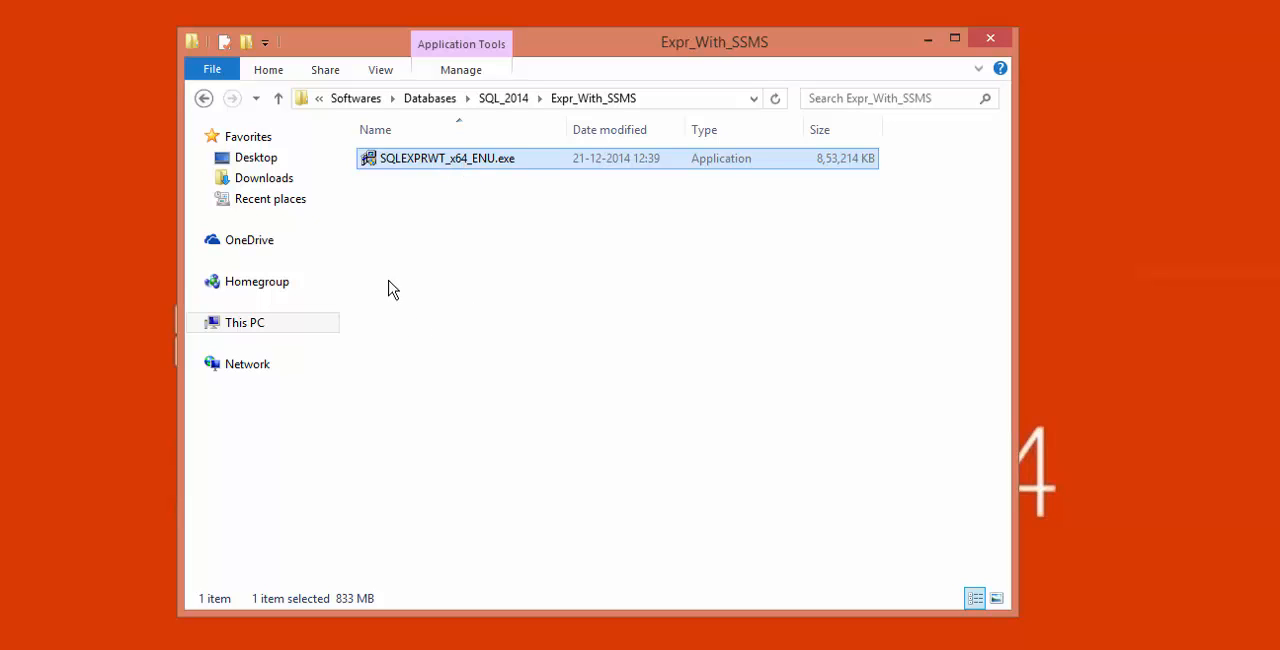
right_click(430, 164)
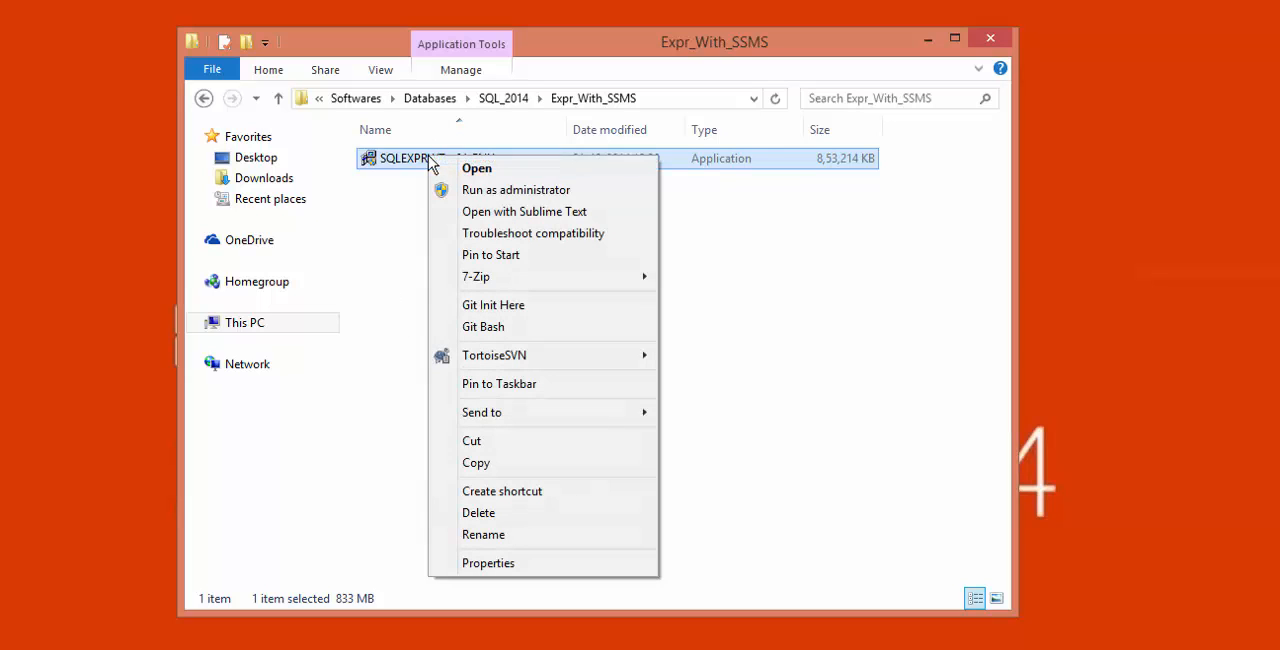
left_click(476, 199)
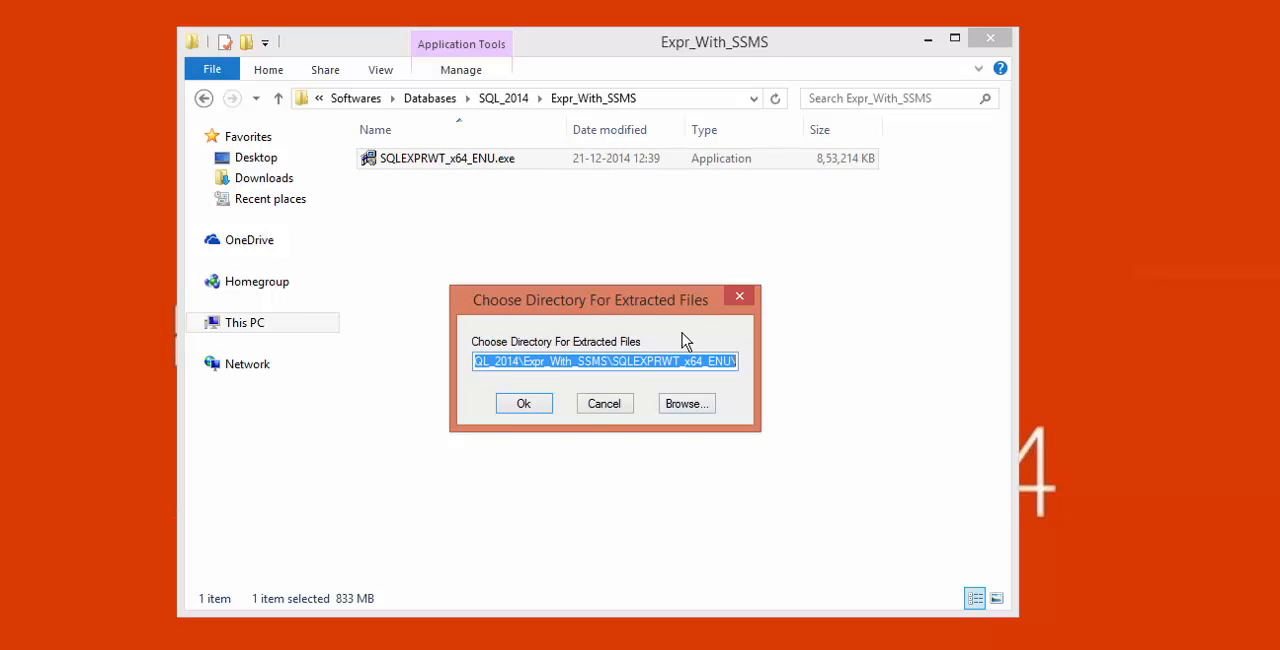
- Check the proposed extraction directory and extract the setup files into the SQLEXPRWT_x64_ENU subfolder of Expr_With_SSMS
left_click(526, 366)
key("Home")
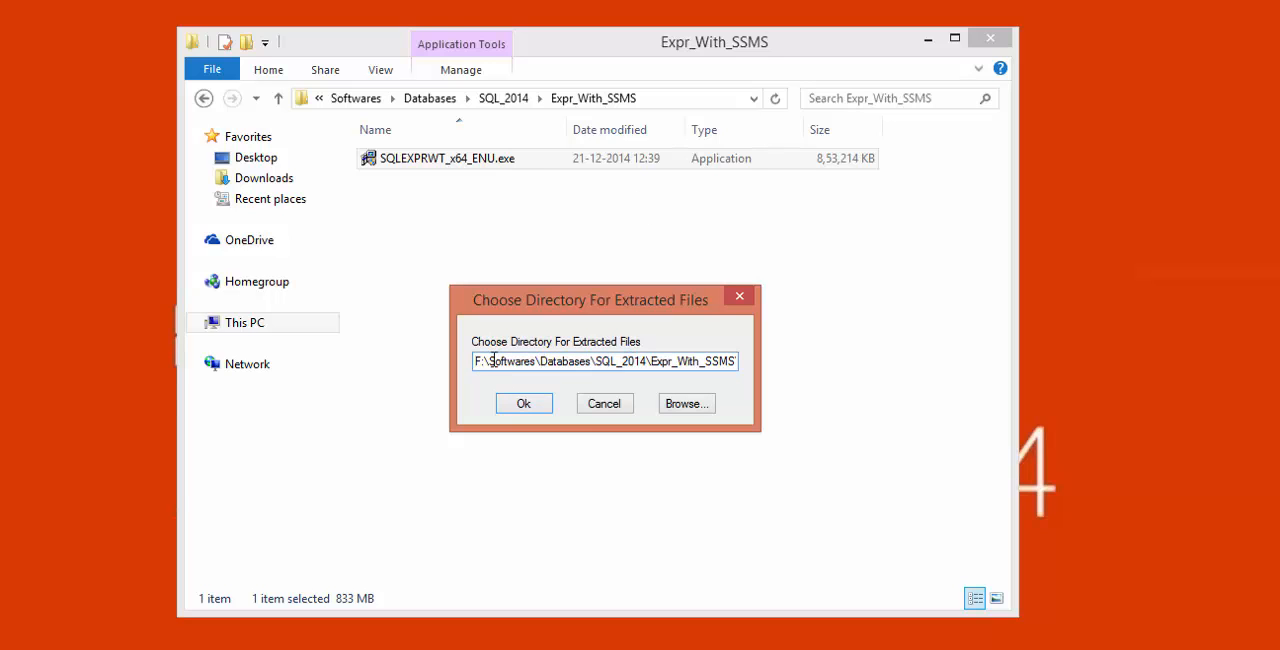
left_click_drag(479, 362, 768, 368)
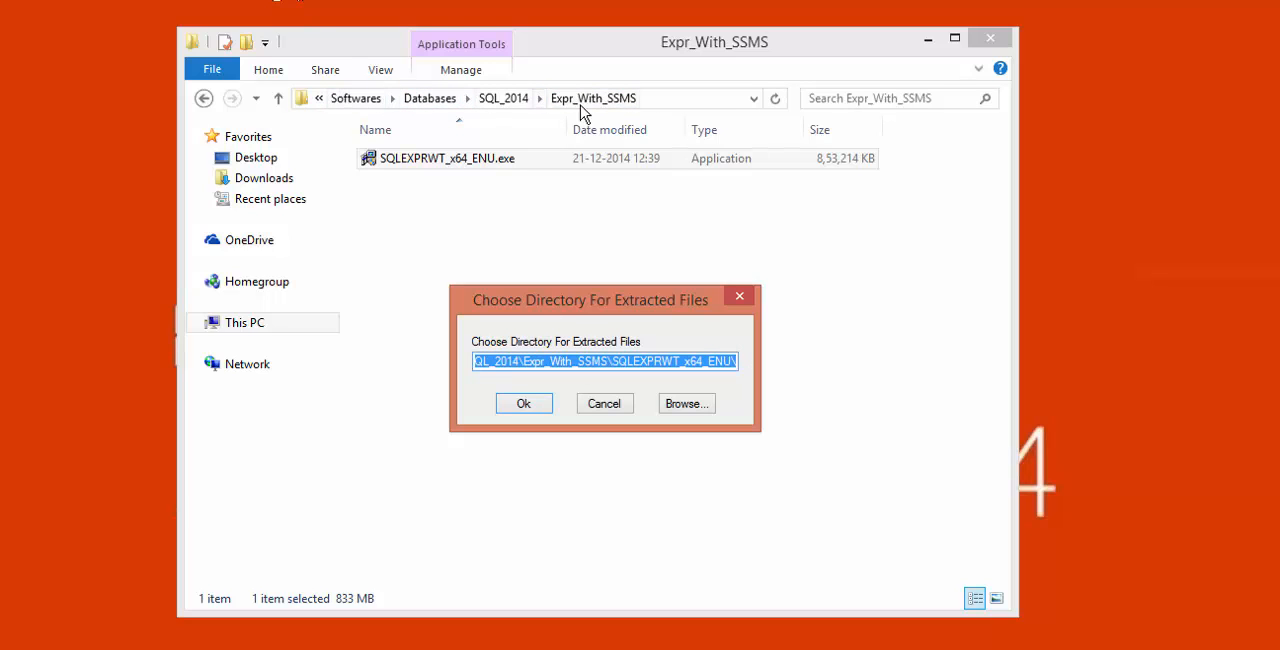
left_click(621, 360)
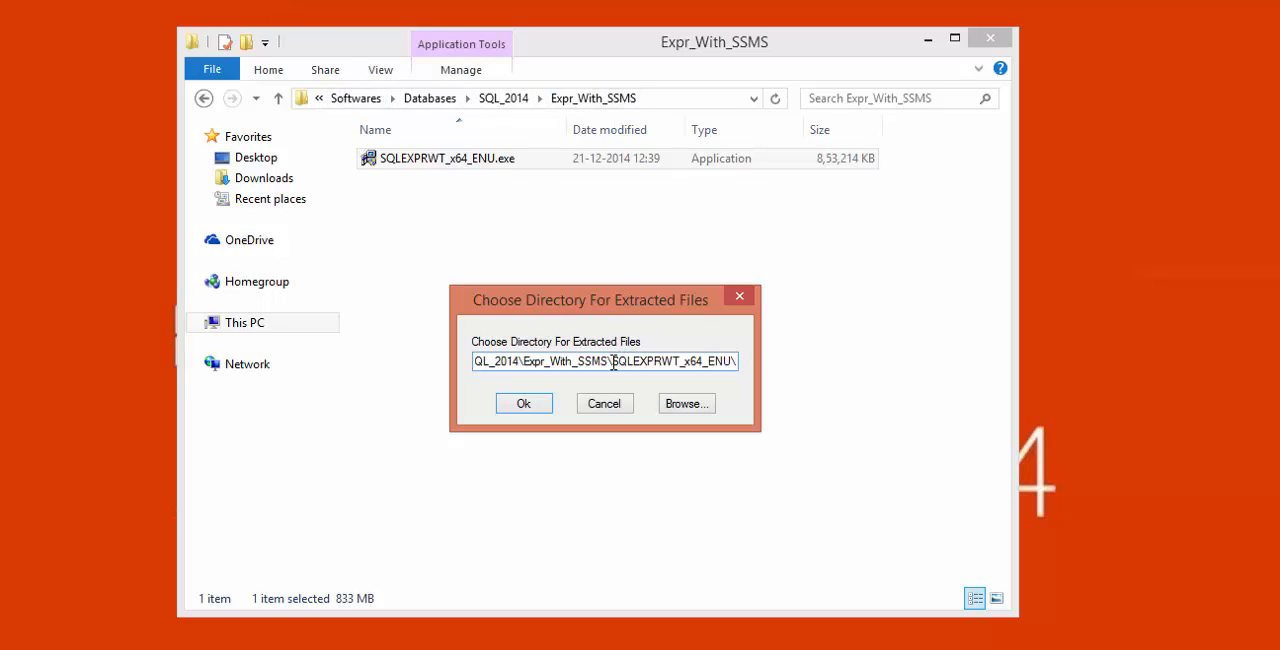
left_click_drag(613, 363, 731, 365)
left_click(620, 361)
left_click_drag(611, 360, 734, 361)
left_click(524, 404)
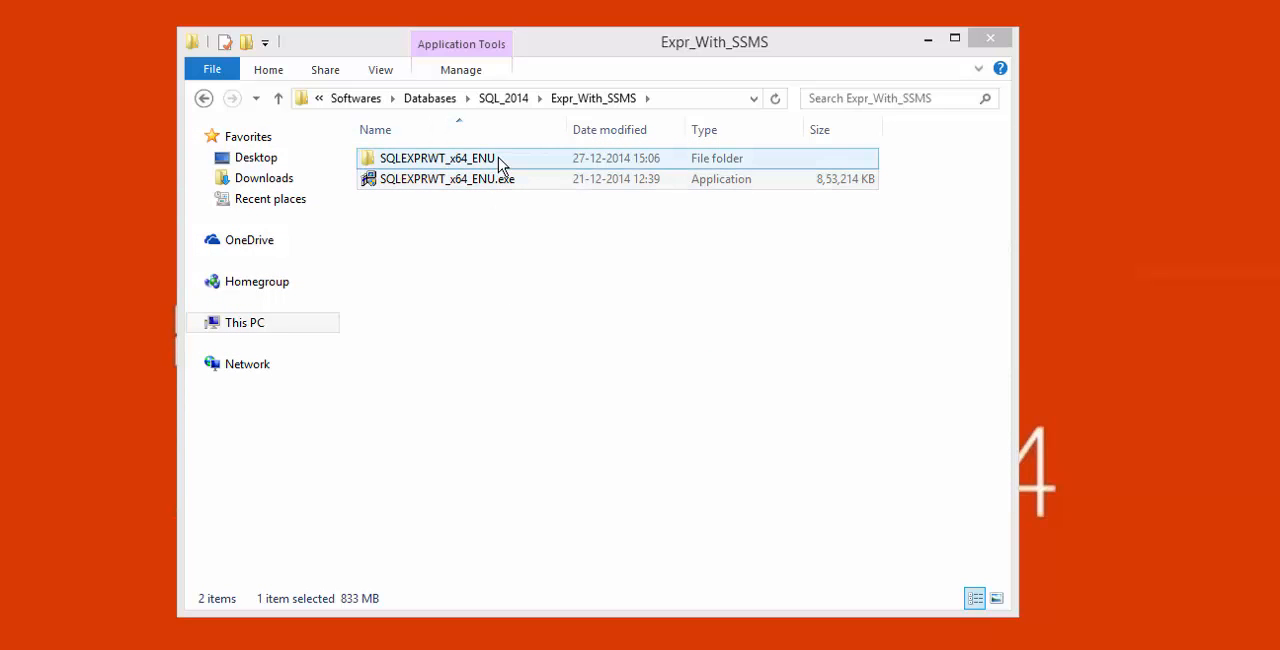
- Open the extracted SQLEXPRWT_x64_ENU folder and launch SETUP.EXE
double_click(468, 158)
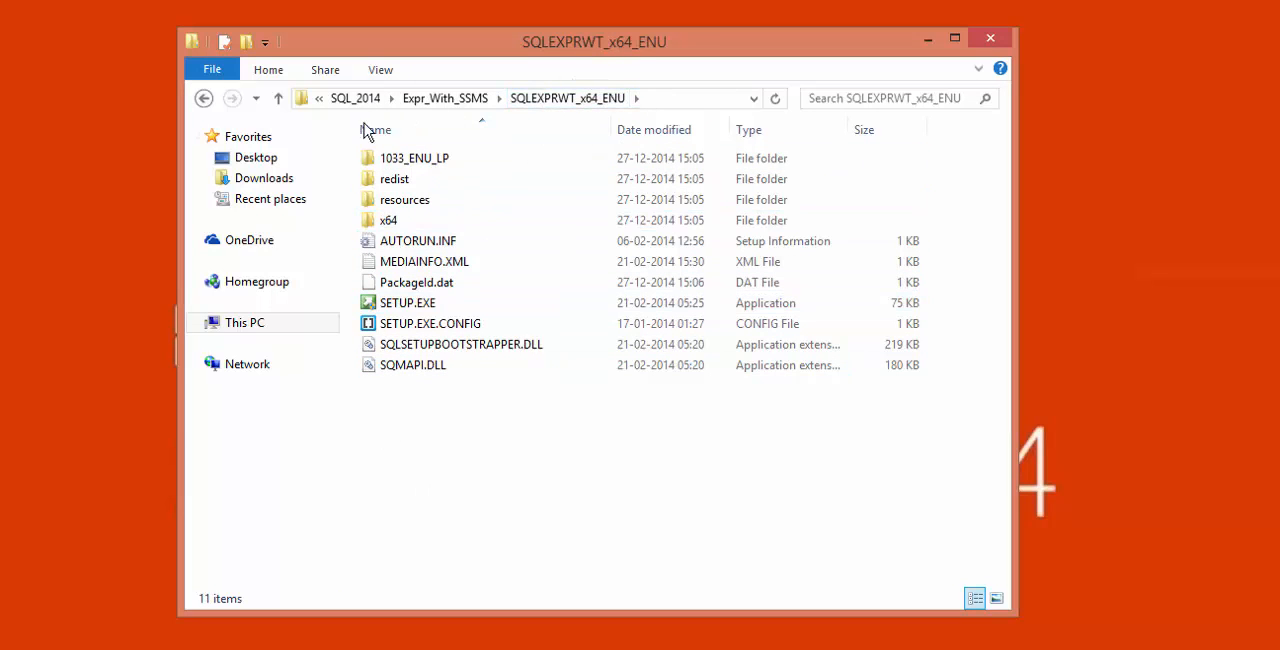
left_click(405, 304)
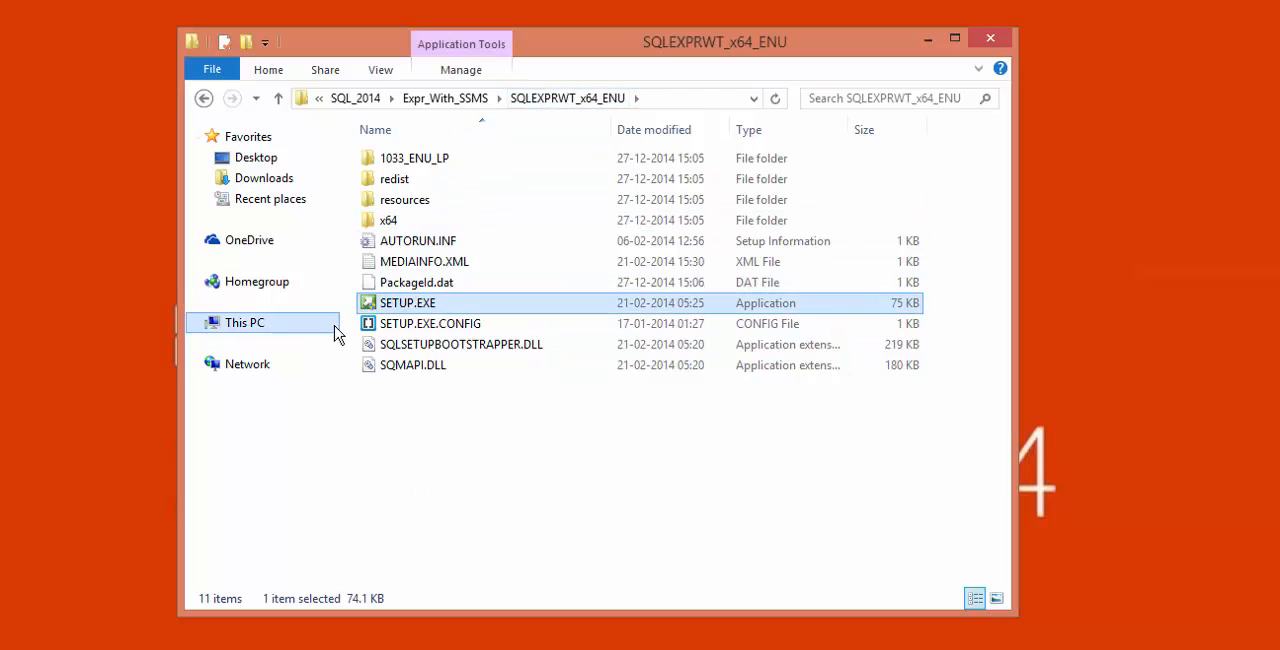
double_click(420, 312)
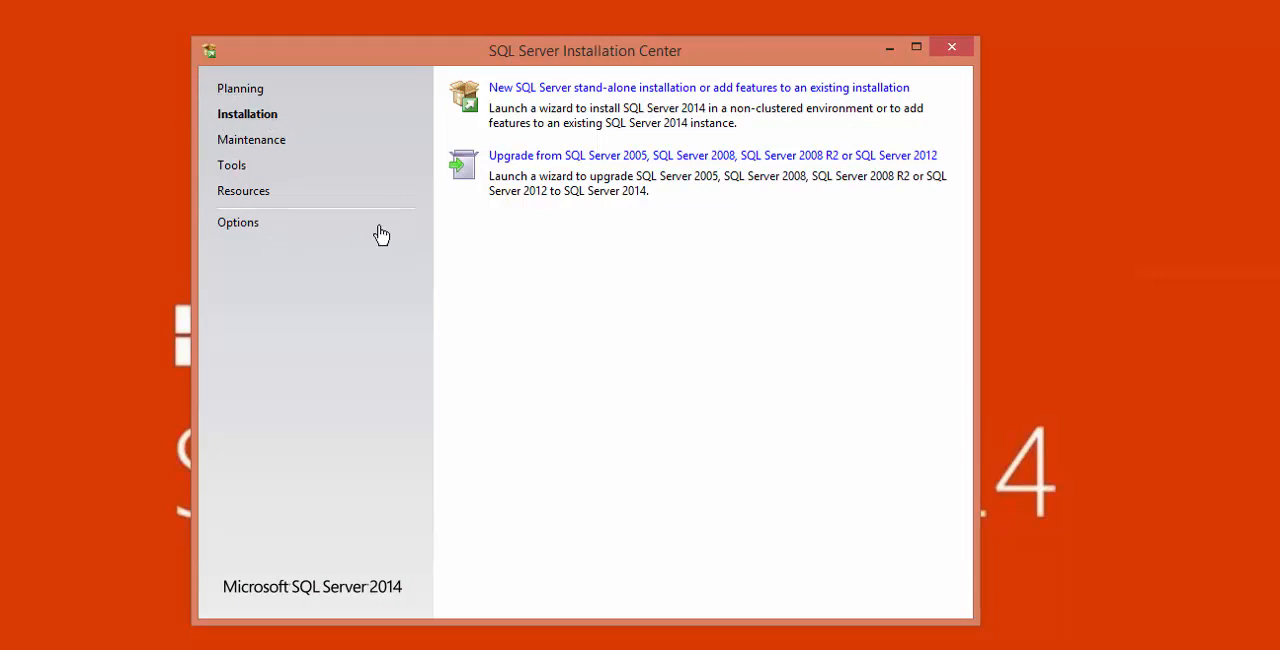
- Look over the planning resources and start a new SQL Server stand-alone installation
left_click(230, 95)
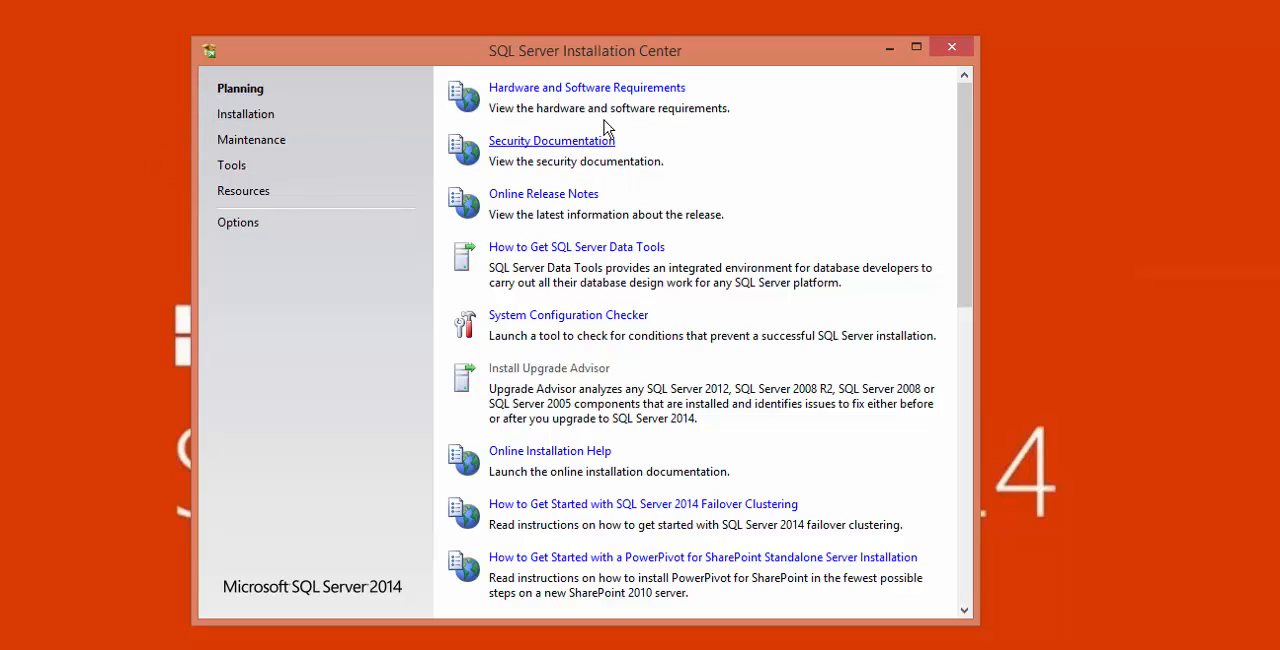
scroll(620, 180, "down", 10)
scroll(651, 346, "up", 10)
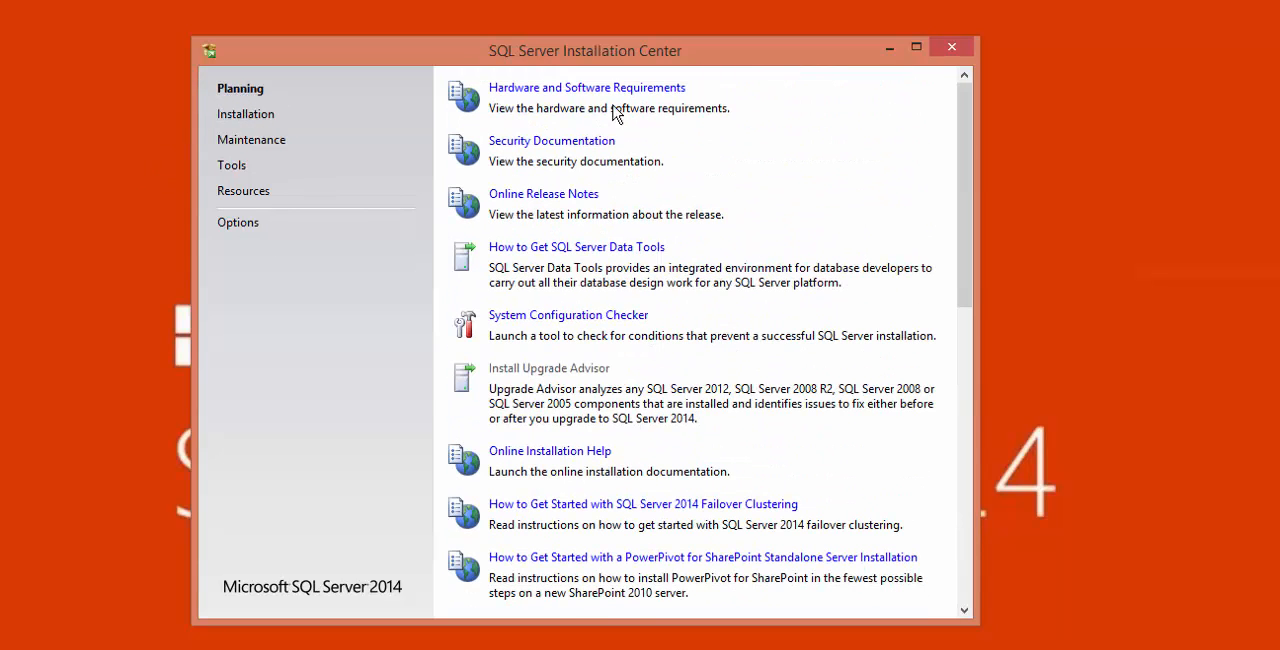
left_click(228, 116)
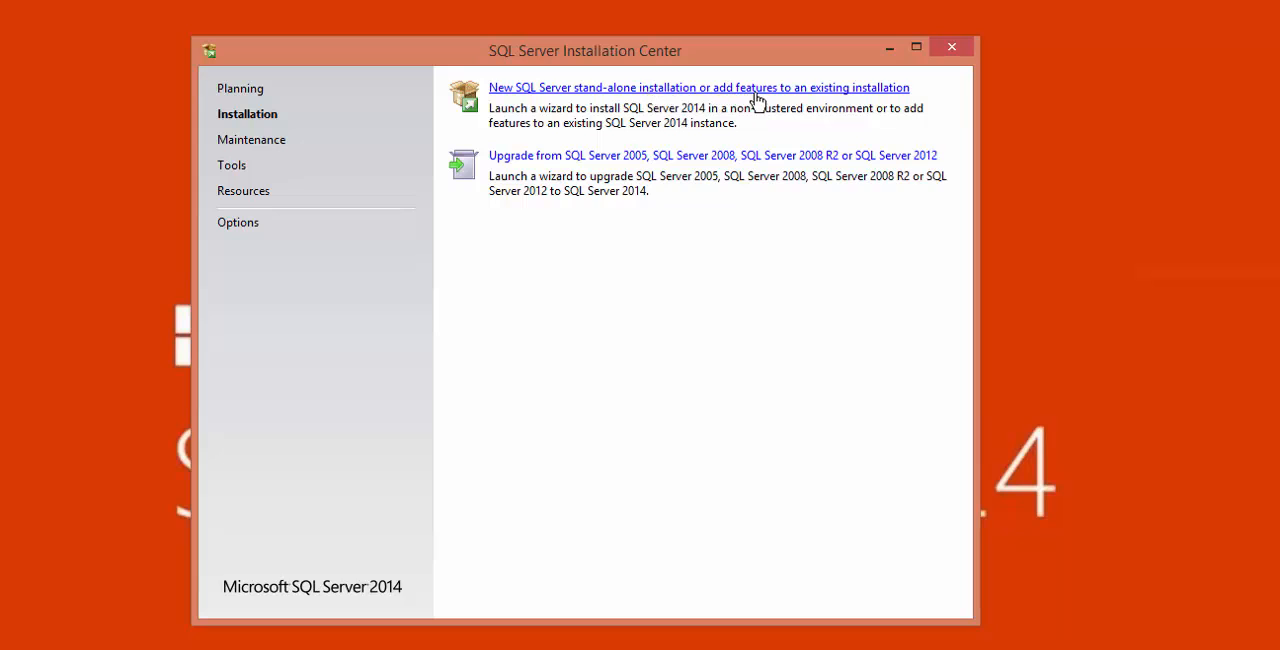
left_click(688, 90)
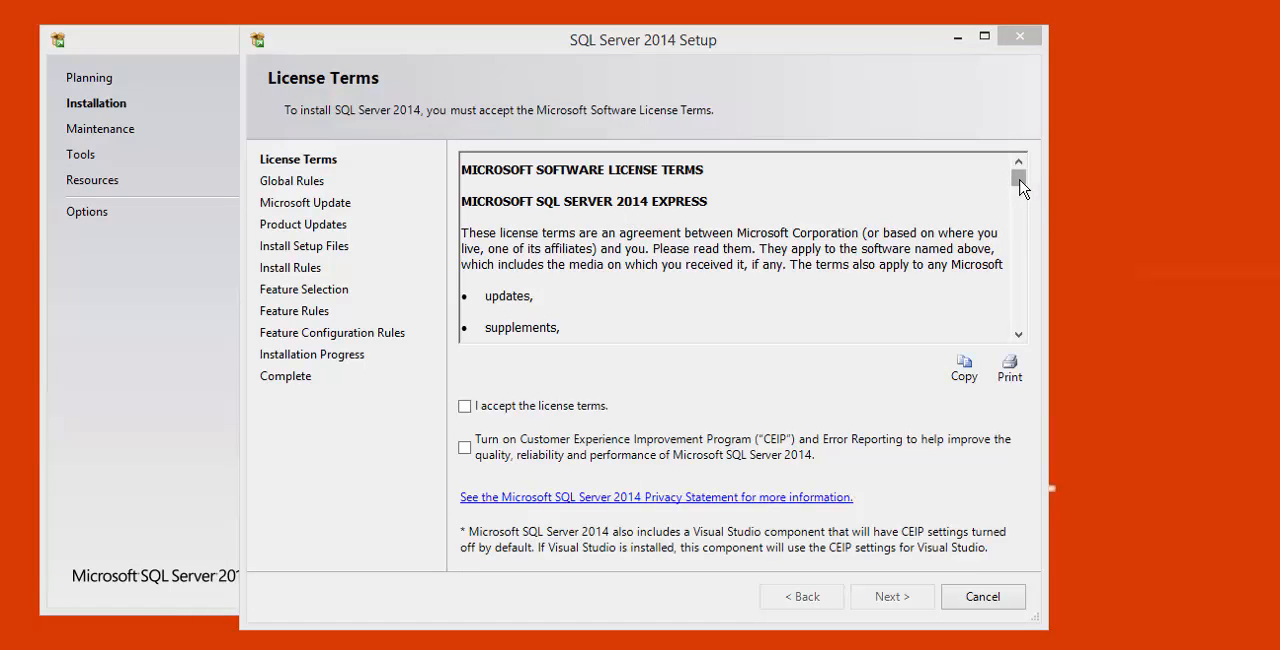
- Accept the license terms and proceed with Microsoft Update enabled for checking updates
mouse_move(1017, 177)
left_mouse_down()
mouse_move(1020, 334)
mouse_move(1018, 172)
left_mouse_up()
scroll(730, 195, "down", 15)
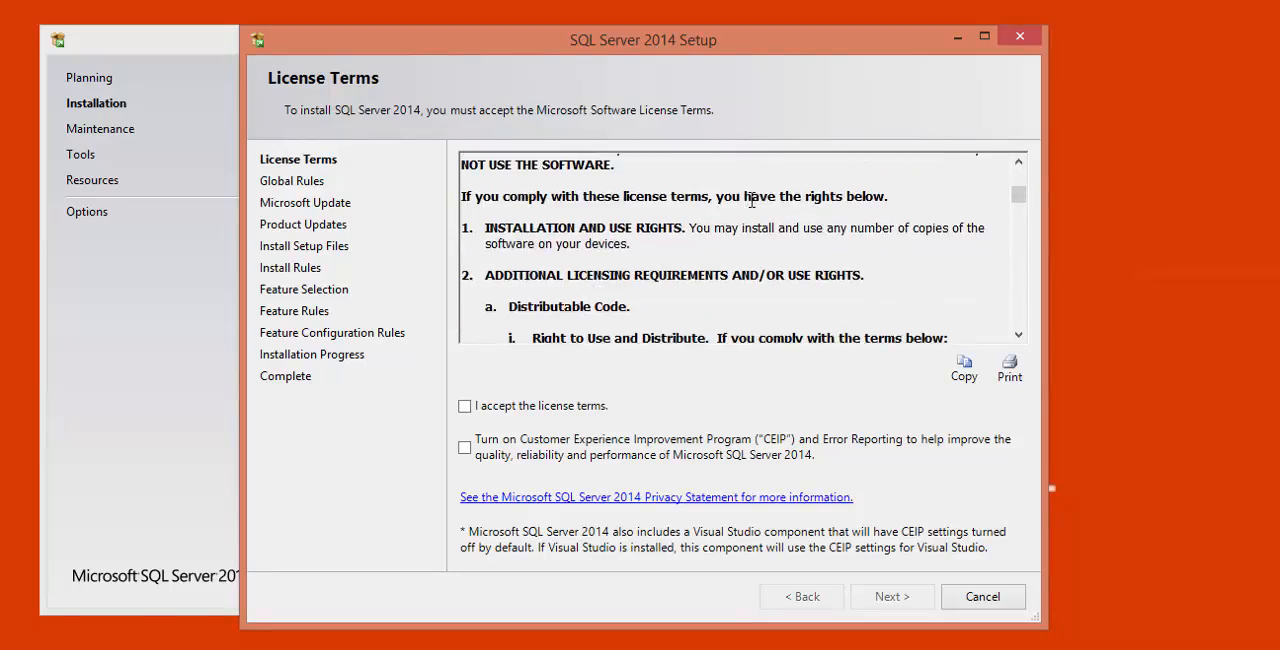
left_click(464, 406)
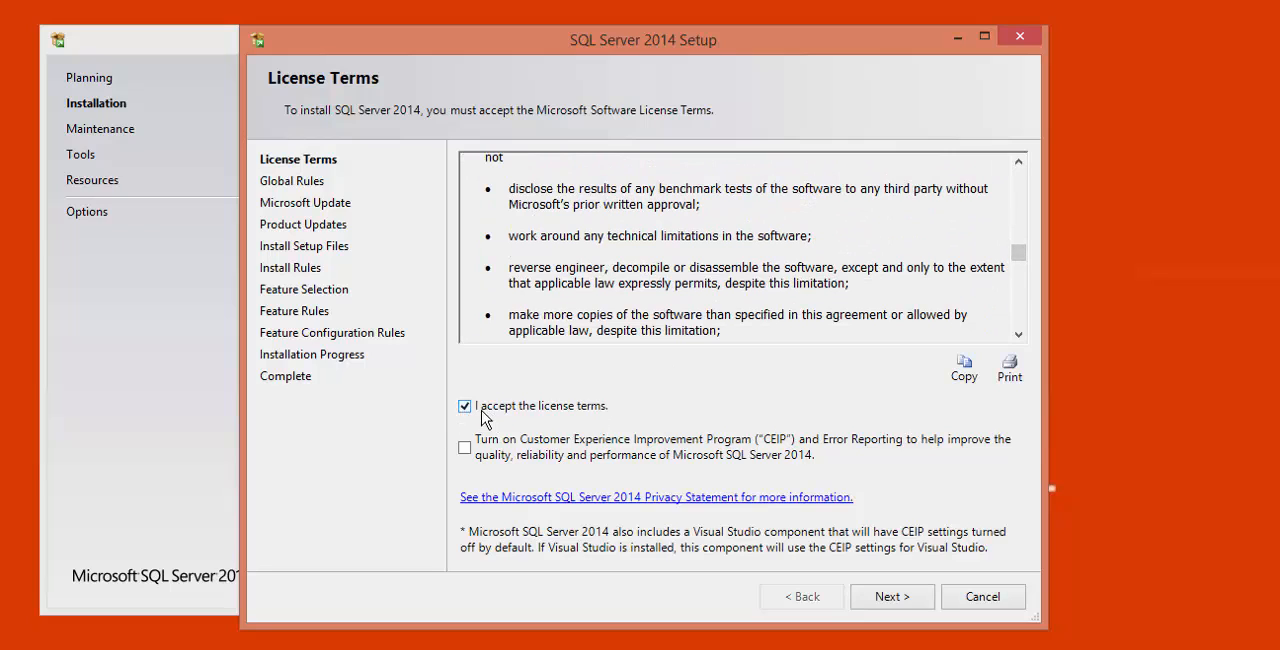
left_click(906, 600)
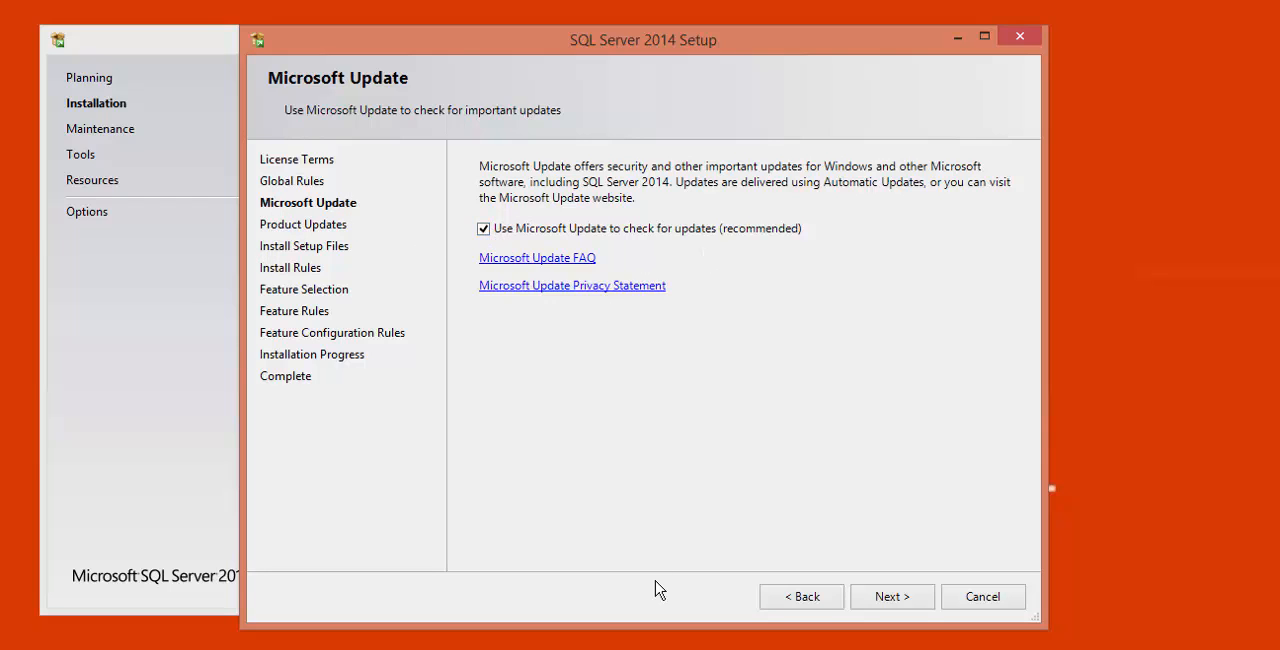
left_click(895, 598)
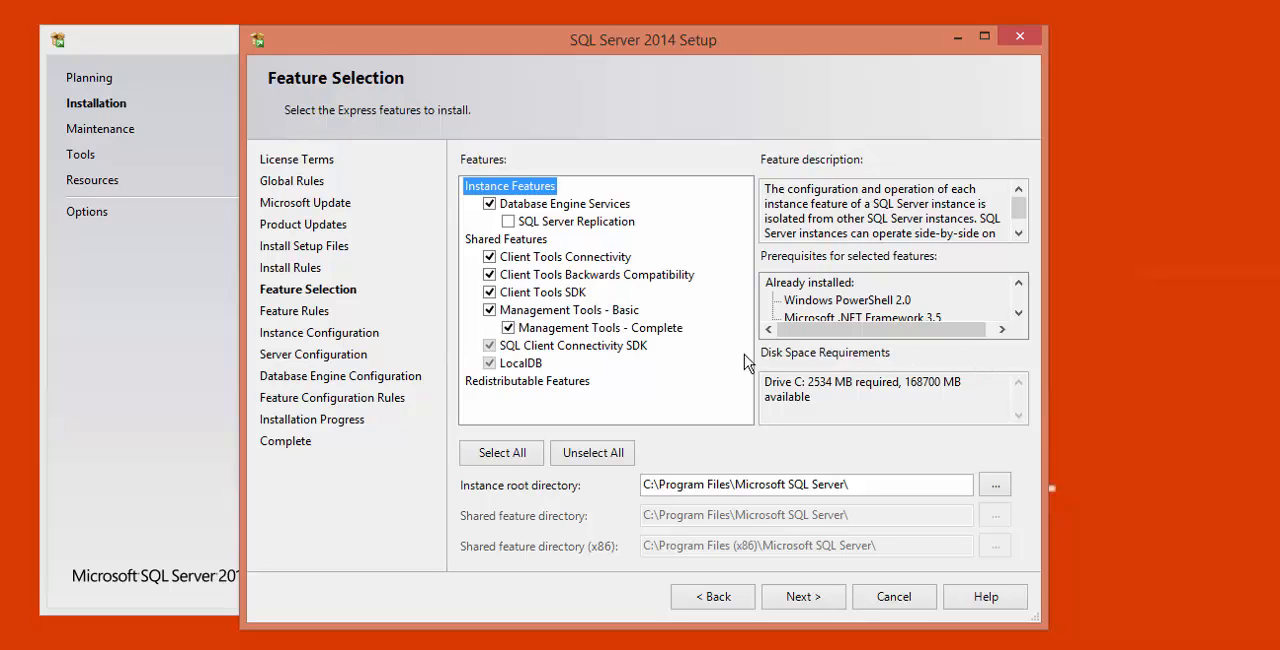
- Examine the list of prerequisites for the selected features, both already installed and to be installed from media
left_click(1018, 312)
left_click(1018, 283)
left_click(1018, 312)
left_click(1018, 312)
left_click(1019, 285)
left_click(1019, 285)
left_click(1018, 312)
left_click(1018, 312)
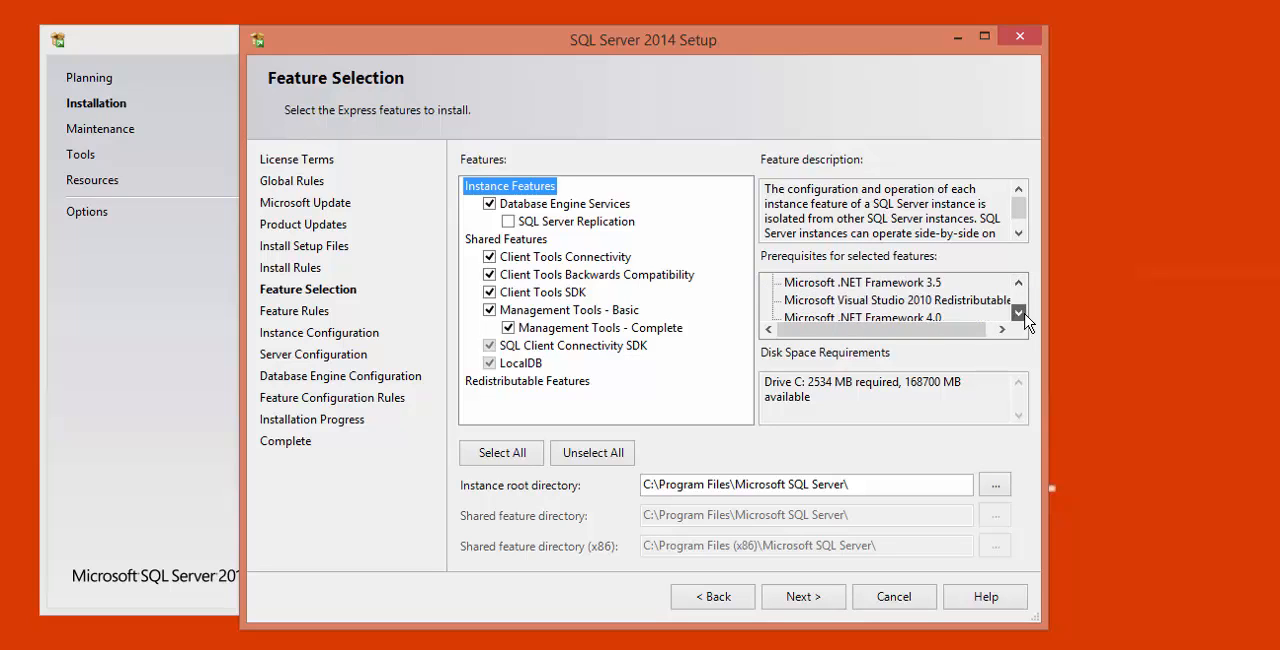
left_click(1018, 312)
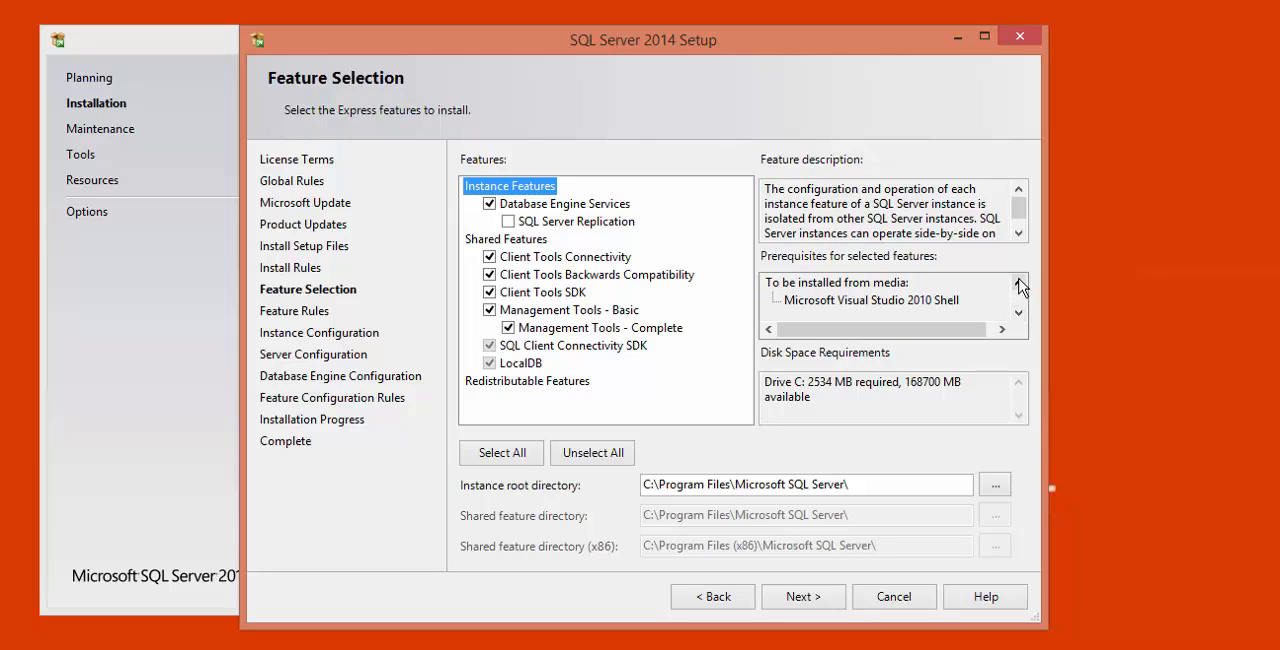
left_click(1019, 287)
left_click(1019, 287)
left_click(1019, 287)
left_click(1019, 287)
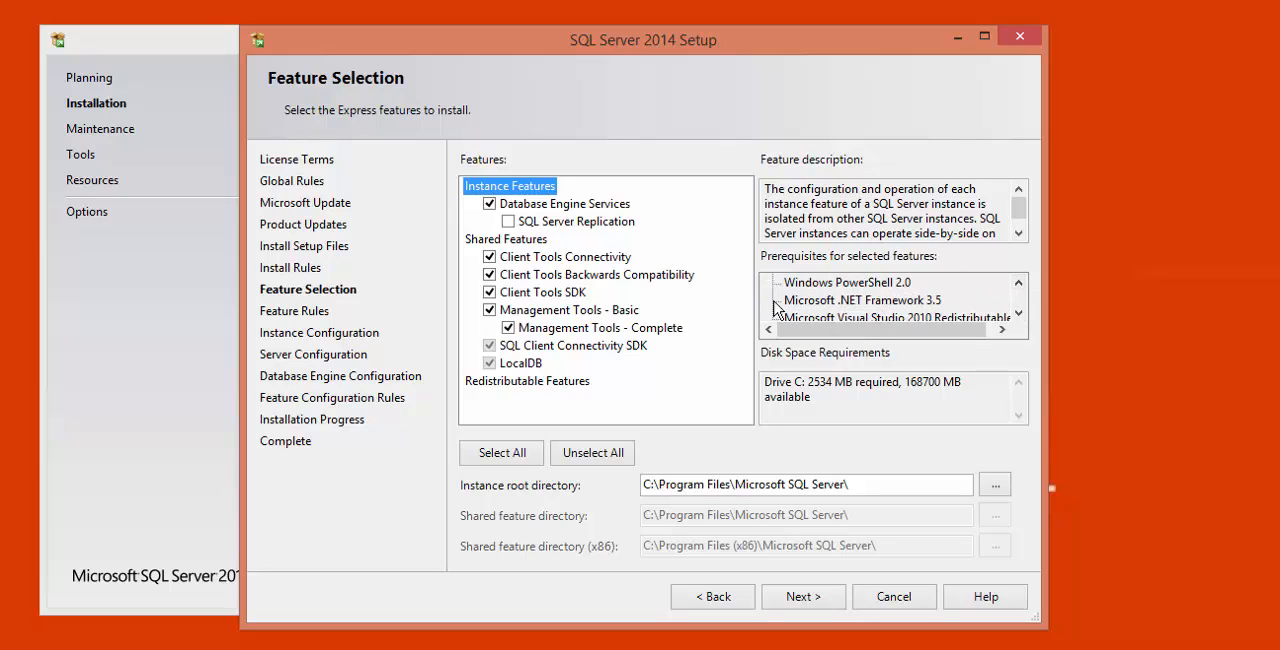
- Review the instance root directory, keep C:\Program Files\Microsoft SQL Server\, and proceed with the preselected features to instance configuration
left_click(882, 485)
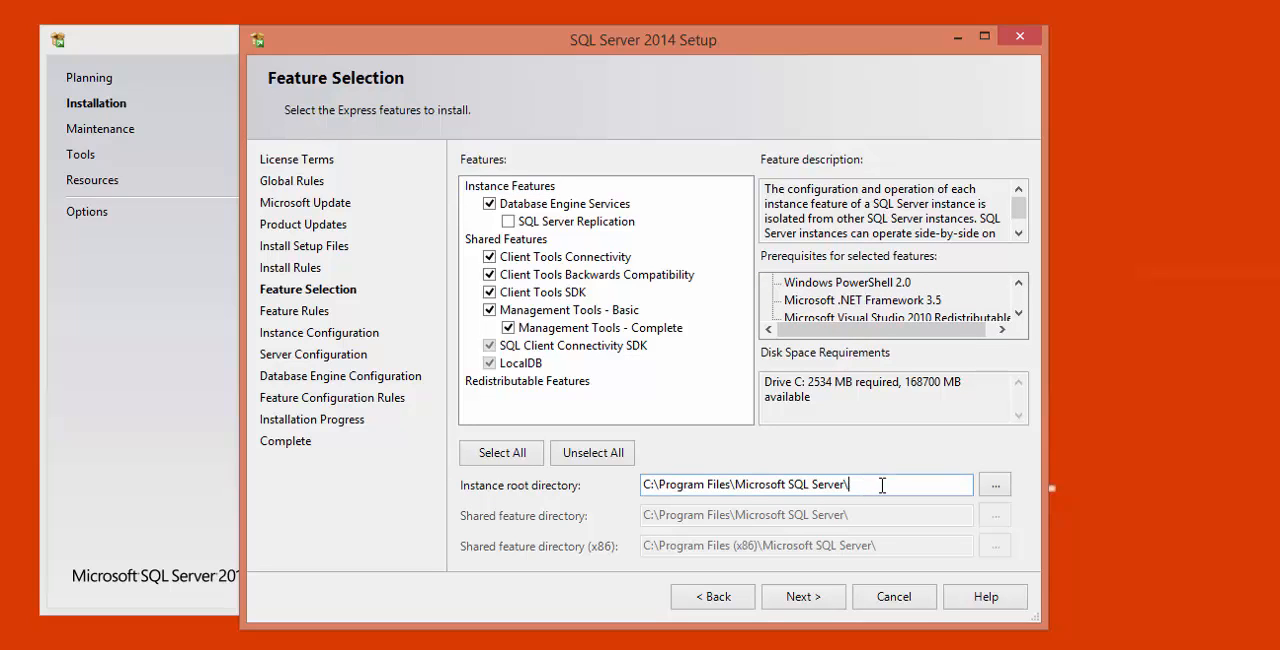
left_click_drag(897, 485, 624, 463)
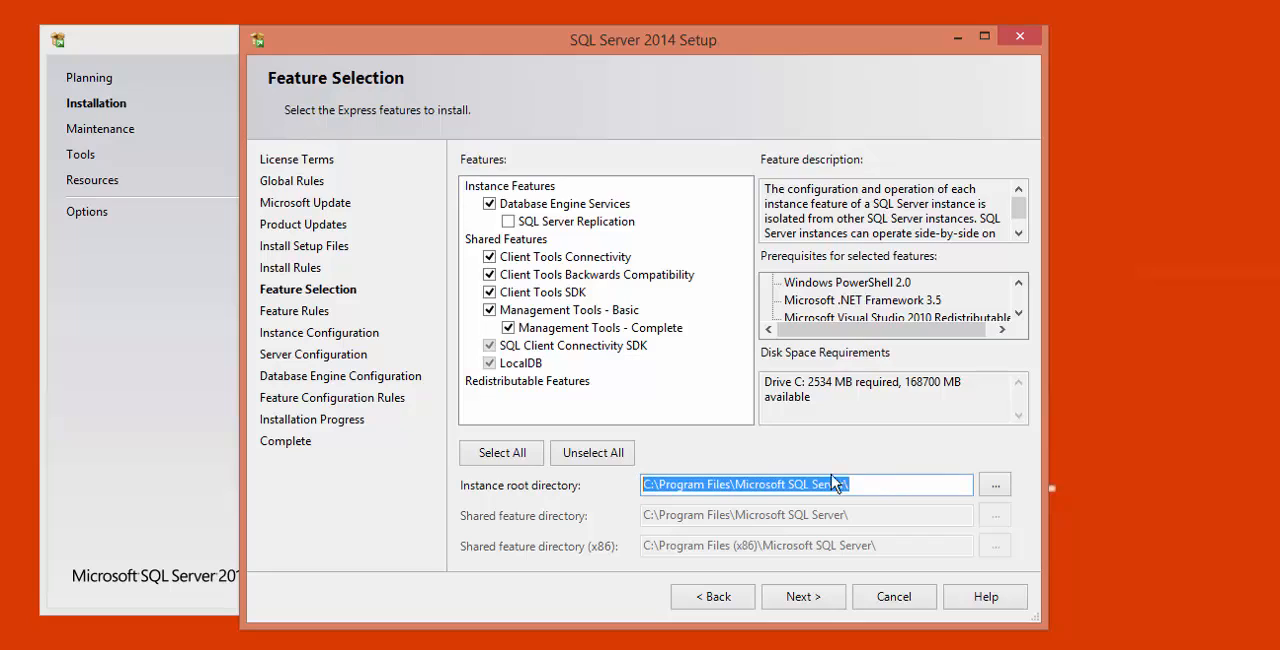
left_click(875, 483)
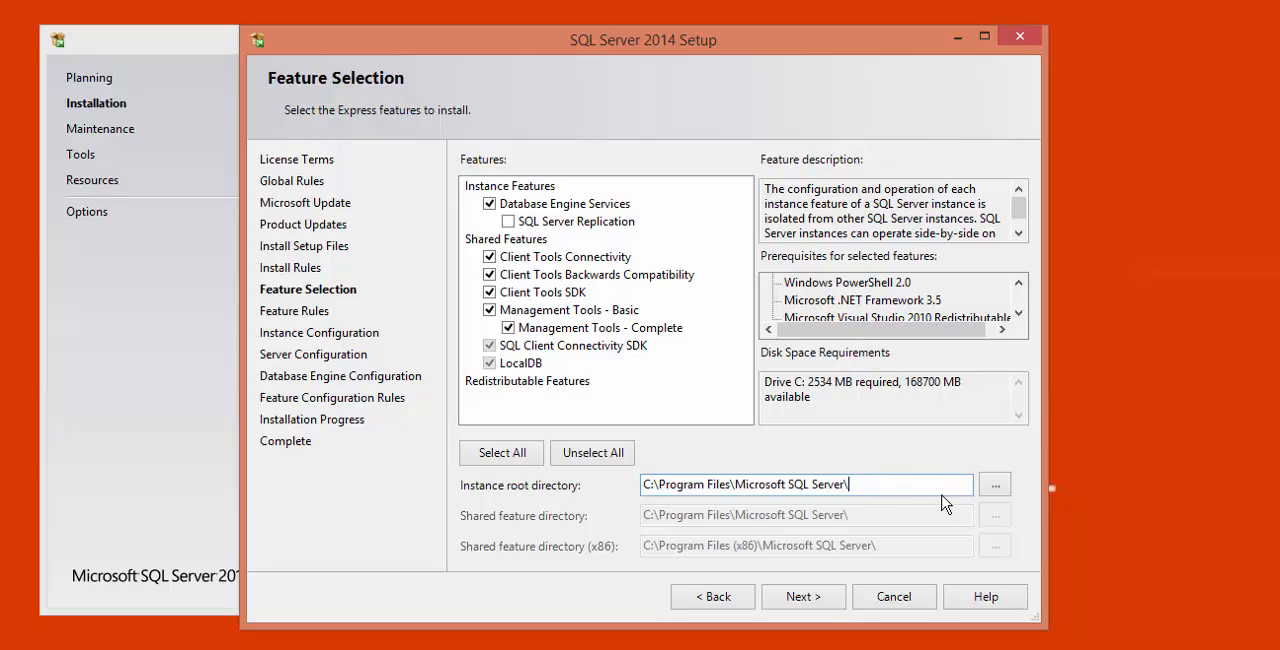
left_click_drag(896, 485, 631, 476)
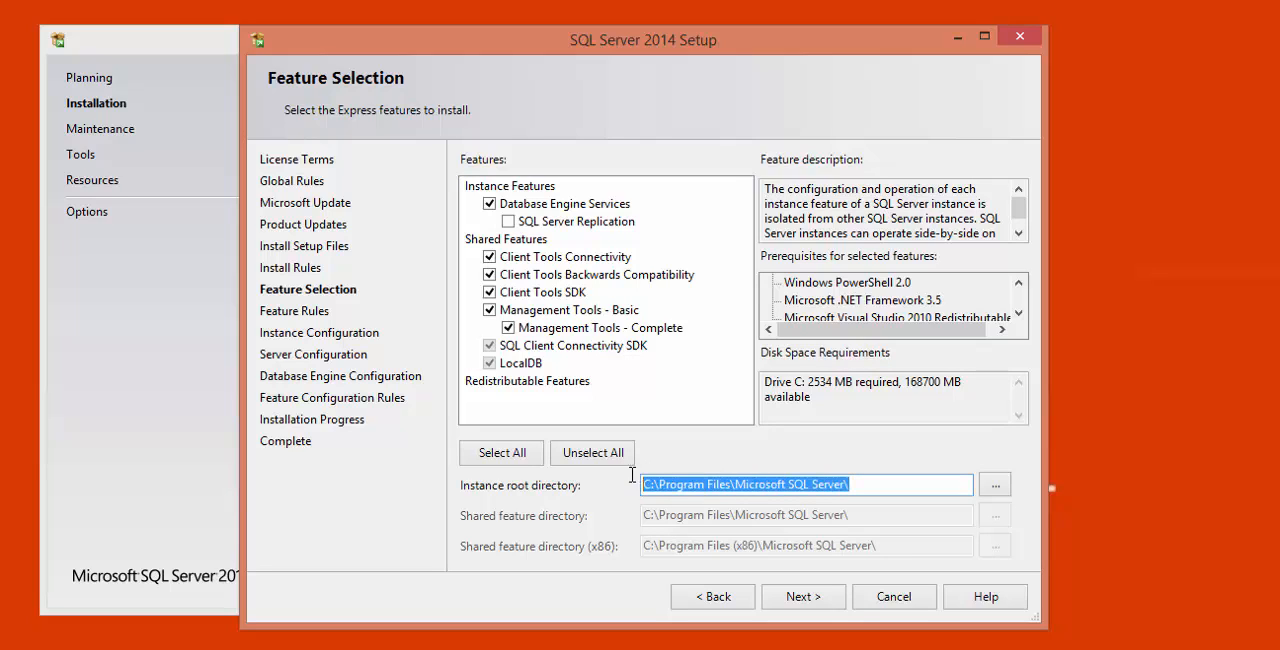
left_click(904, 490)
triple_click(805, 481)
left_click(995, 484)
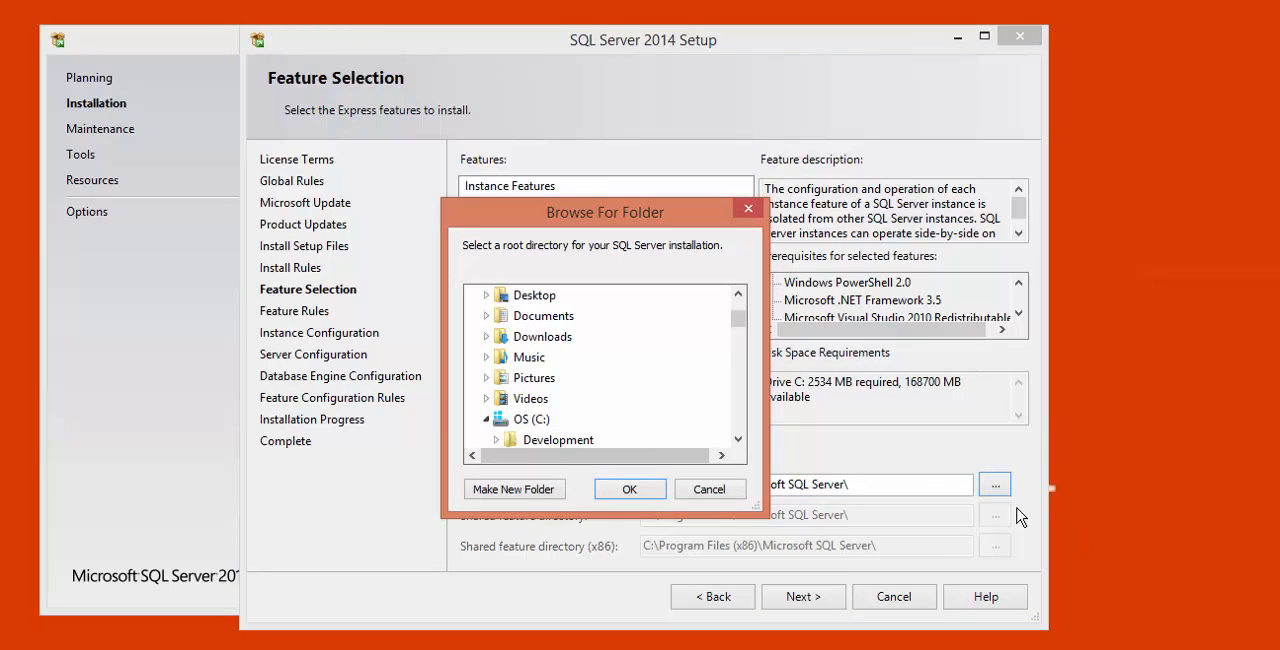
left_click(737, 443)
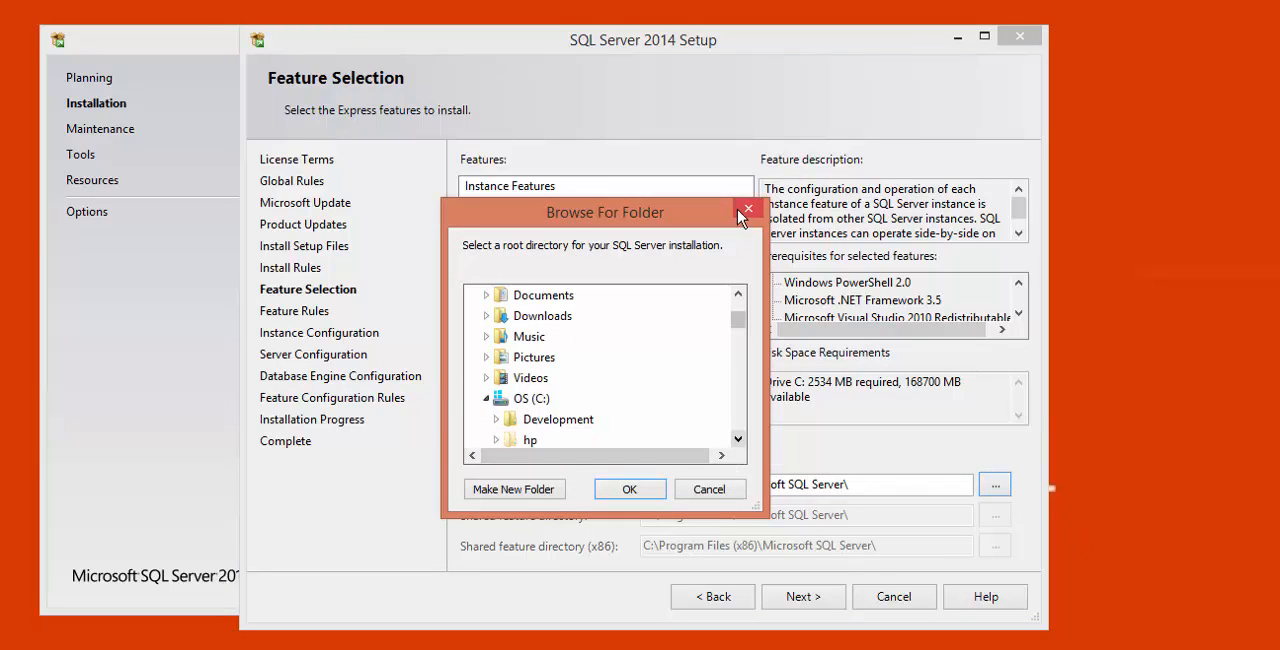
left_click(749, 209)
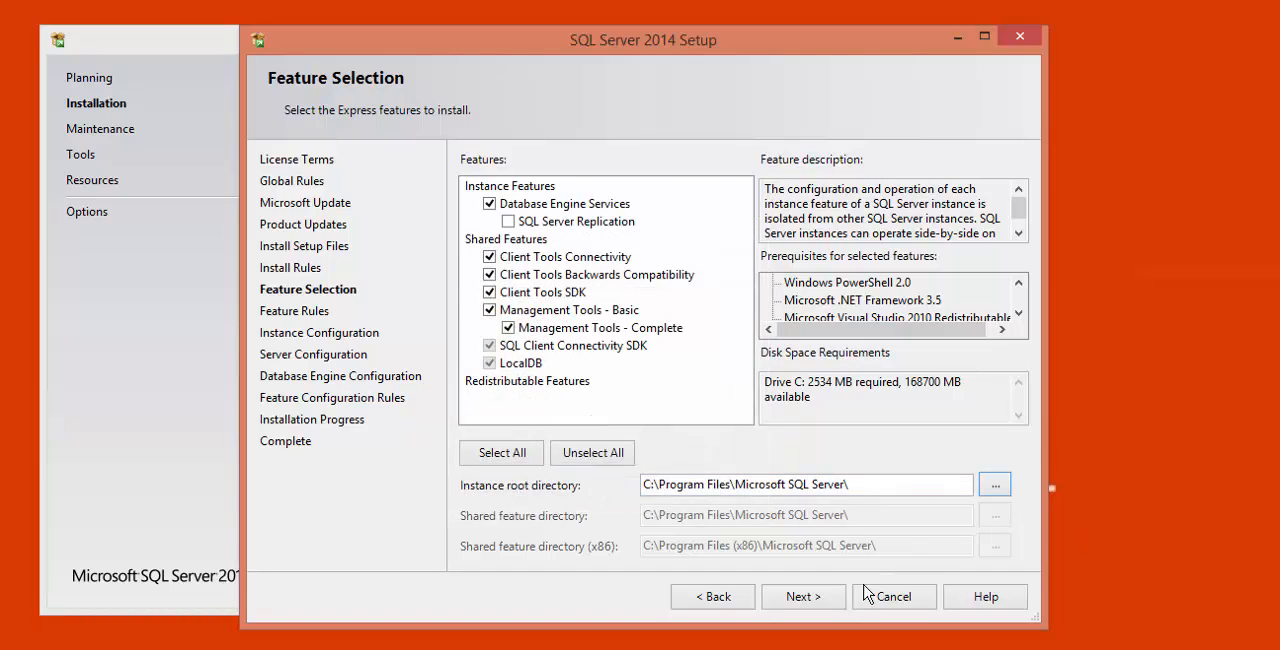
left_click(806, 604)
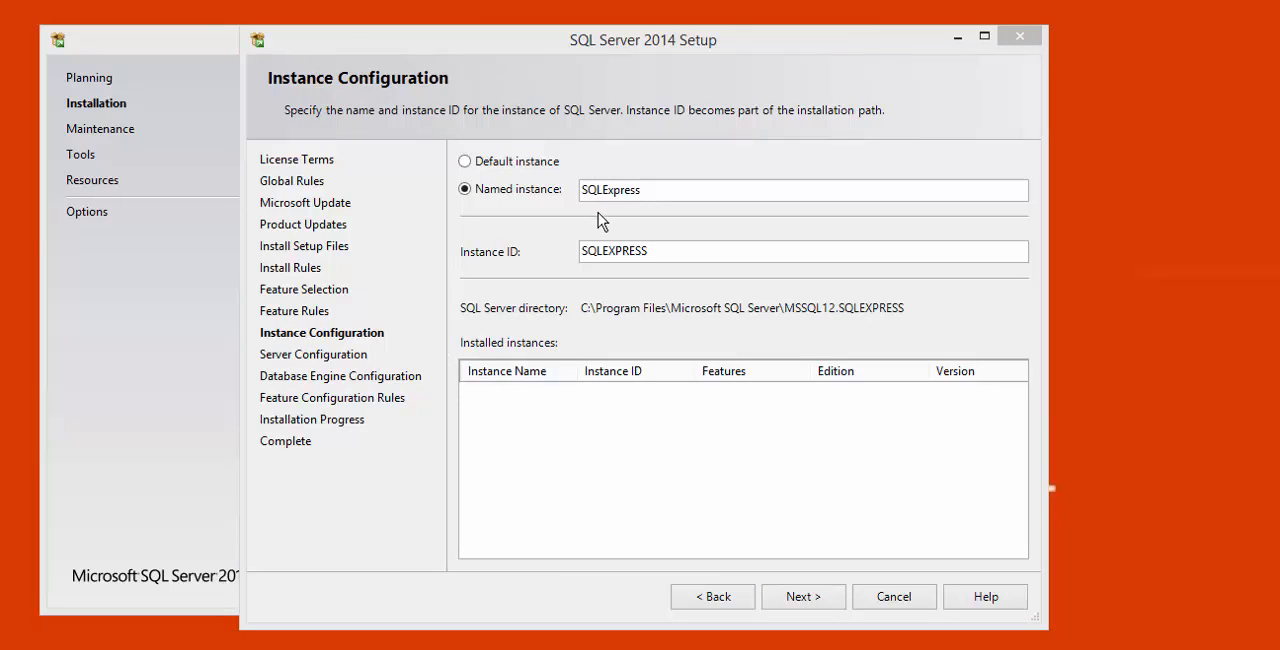
left_click(666, 190)
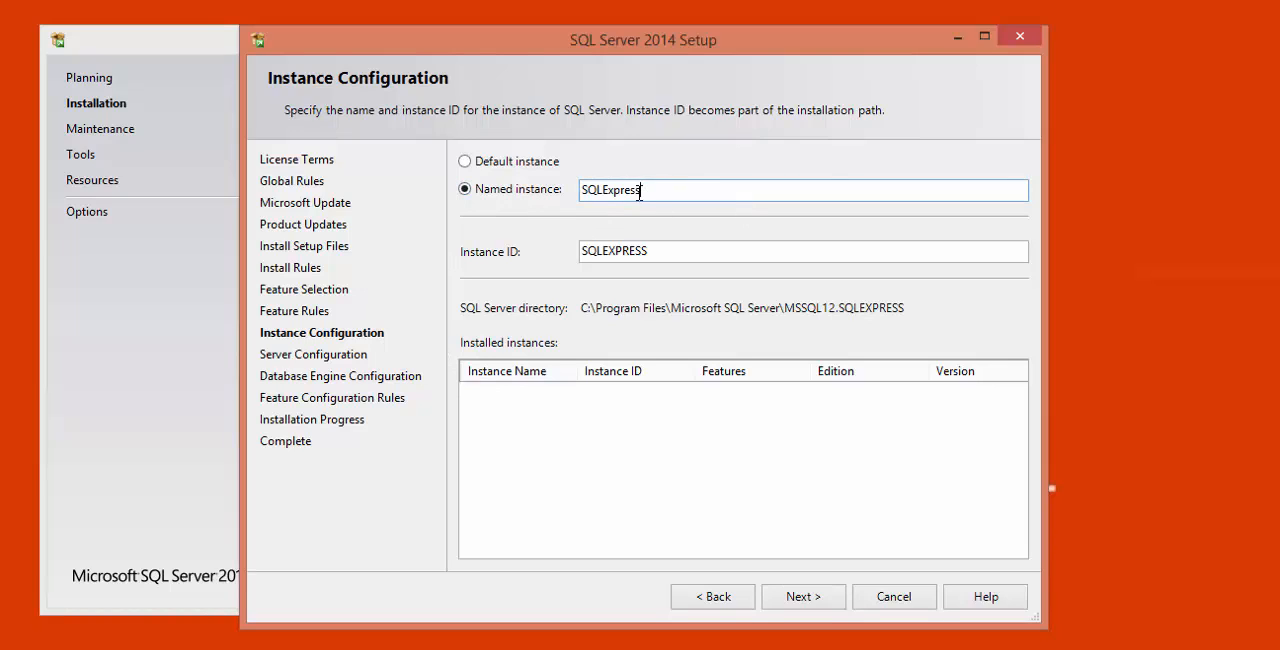
left_click_drag(676, 191, 538, 178)
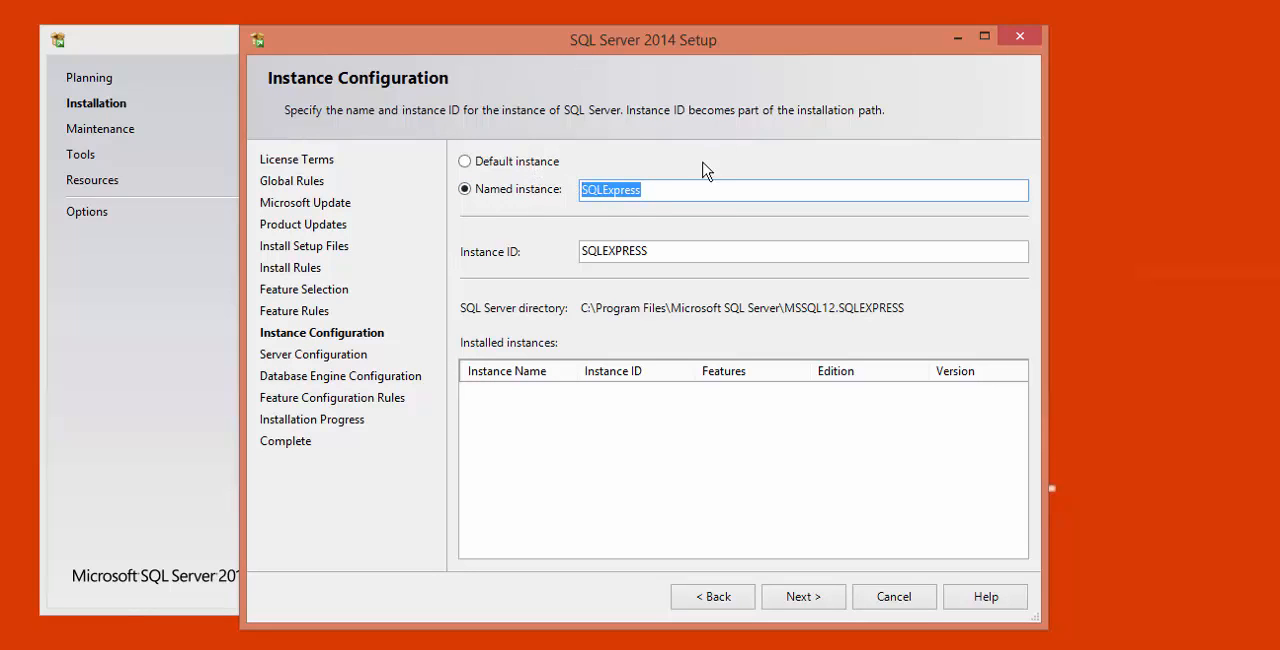
left_click(654, 190)
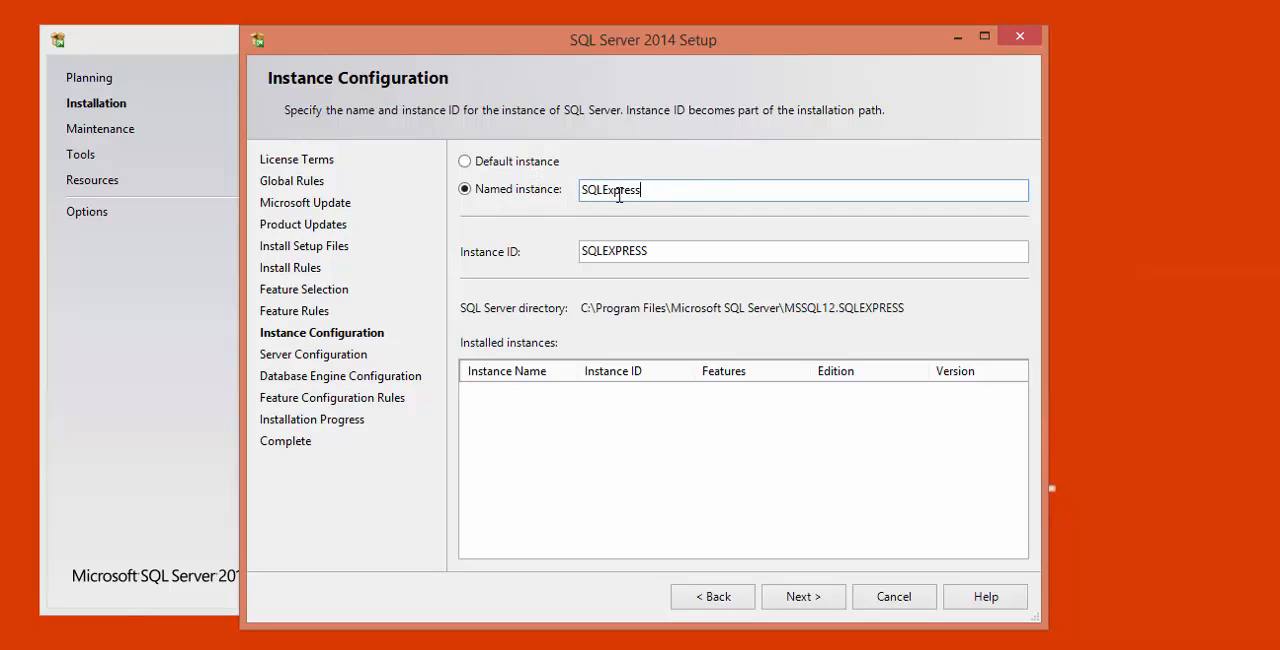
left_click_drag(653, 190, 570, 182)
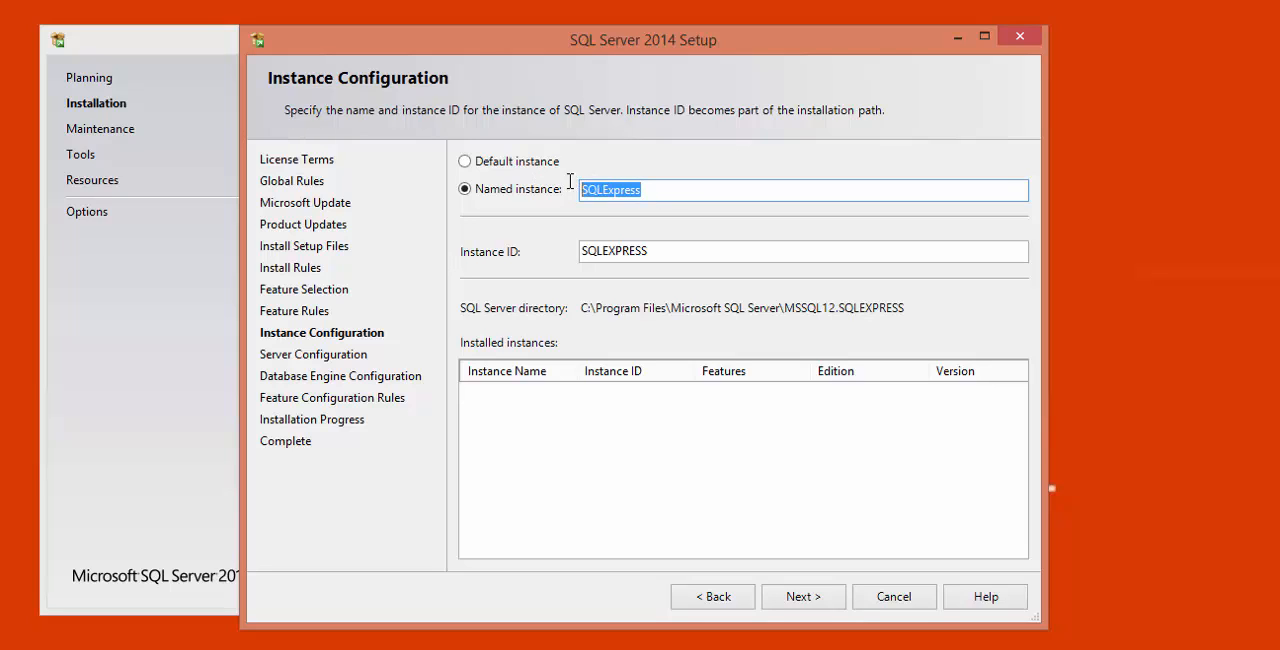
left_click(662, 189)
left_click_drag(686, 189, 573, 190)
left_click(662, 190)
left_click(669, 196)
left_click_drag(654, 194, 566, 190)
left_click(667, 190)
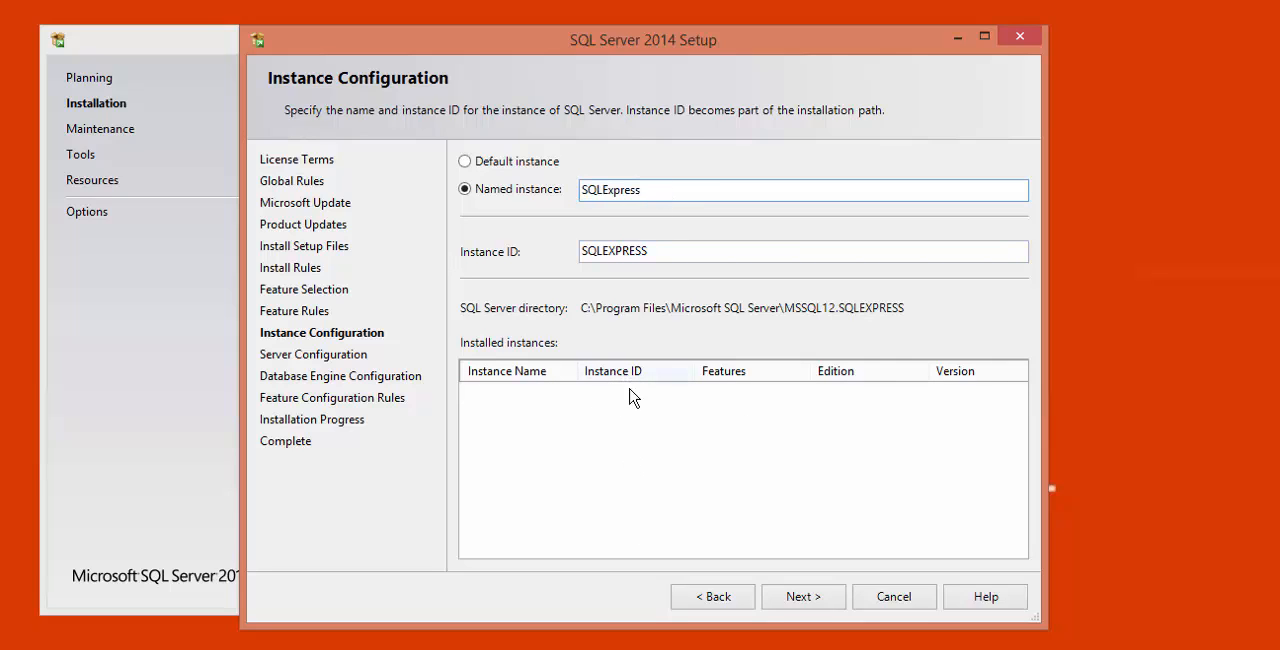
- Rename the named instance as SQLExp_2014_Demo
left_click_drag(649, 190, 623, 190)
left_click(640, 191)
left_click_drag(650, 191, 615, 189)
type("r")
left_click_drag(692, 190, 587, 183)
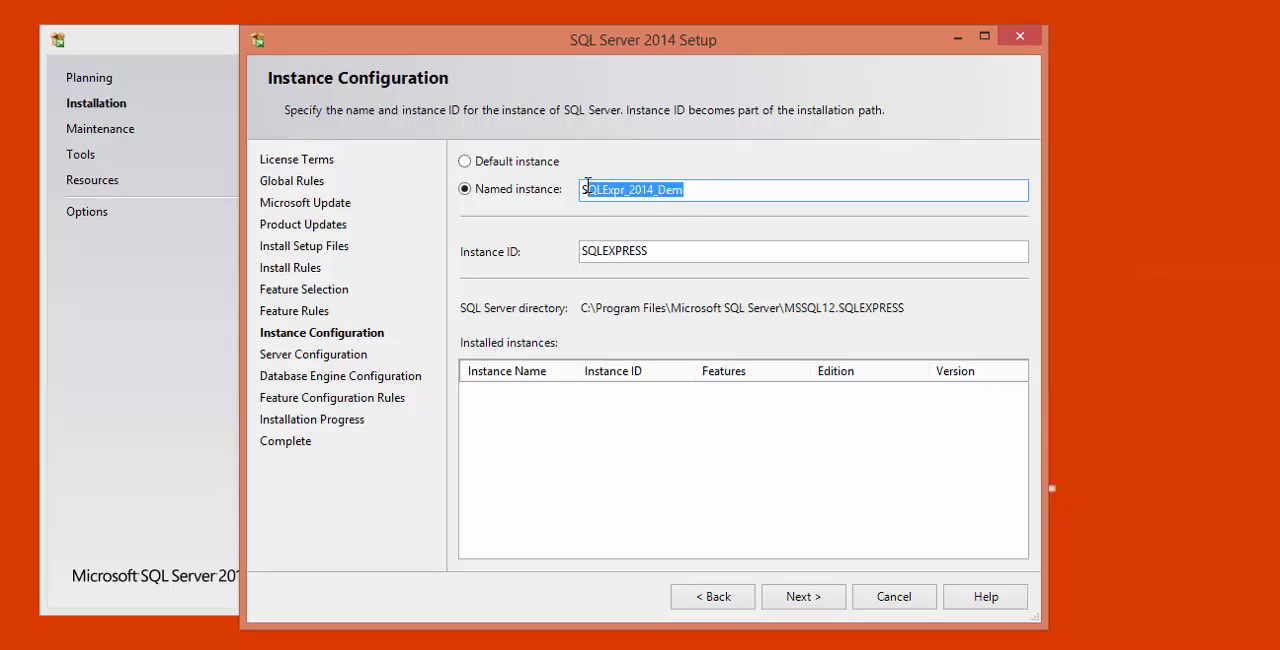
left_click(692, 190)
double_click(667, 190)
left_click(625, 191)
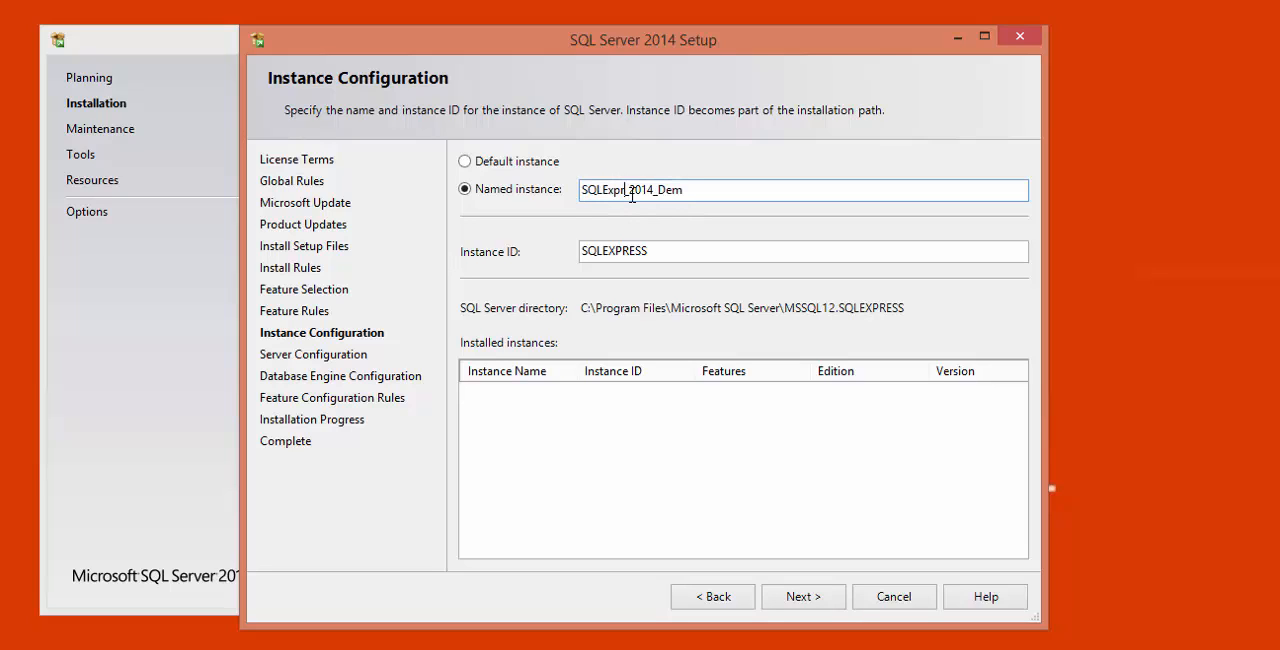
key("BackSpace")
left_click_drag(705, 190, 579, 191)
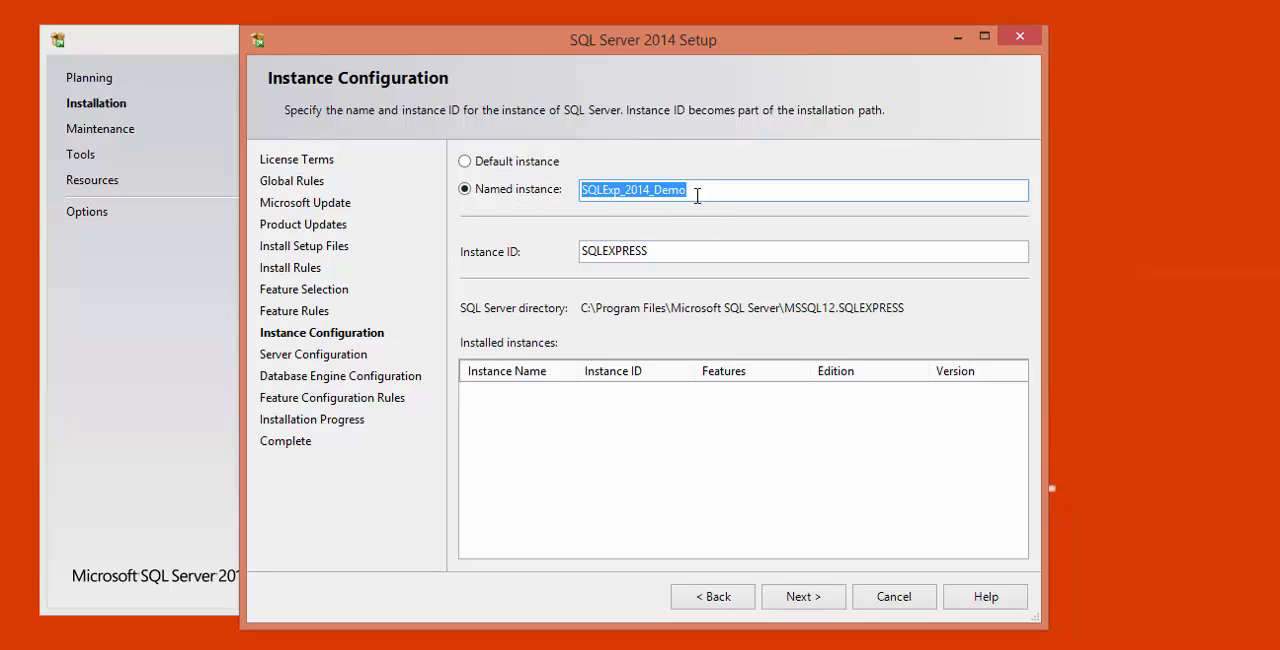
left_click_drag(700, 195, 512, 190)
- Update the instance ID to SQLEXP_2014_DEMO to match the instance name and proceed to the server configuration
left_click(670, 252)
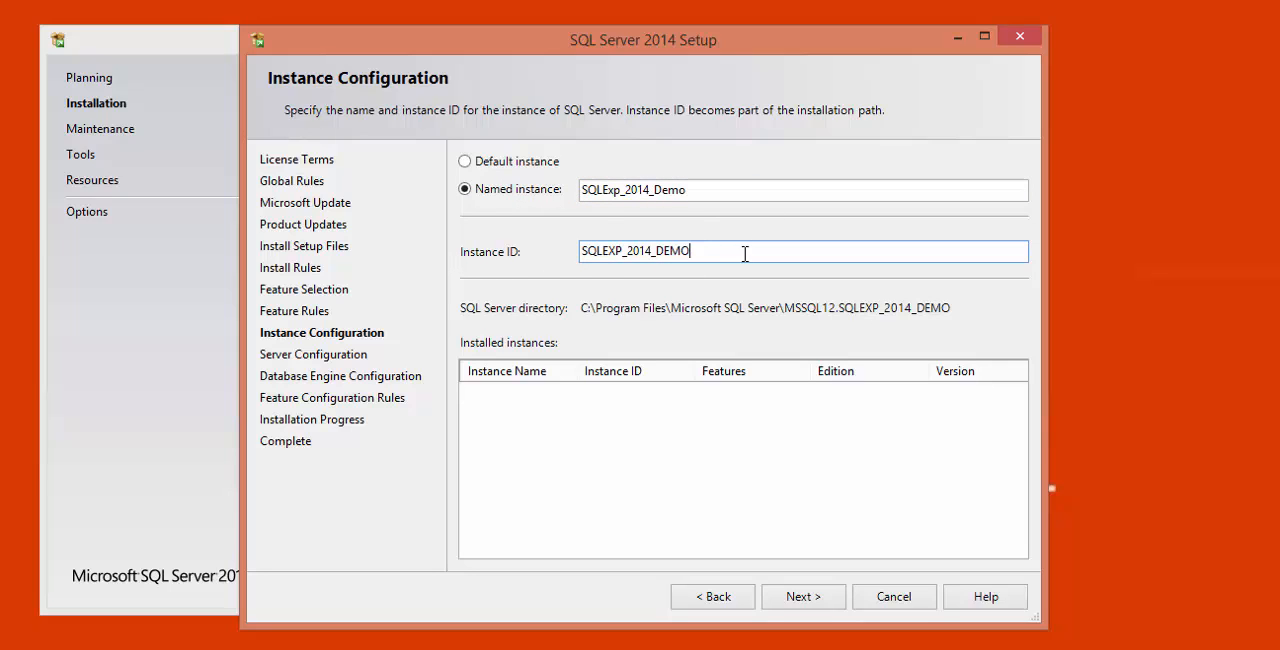
left_click_drag(745, 254, 550, 251)
left_click(699, 258)
left_click_drag(698, 187, 559, 188)
left_click_drag(700, 258, 575, 251)
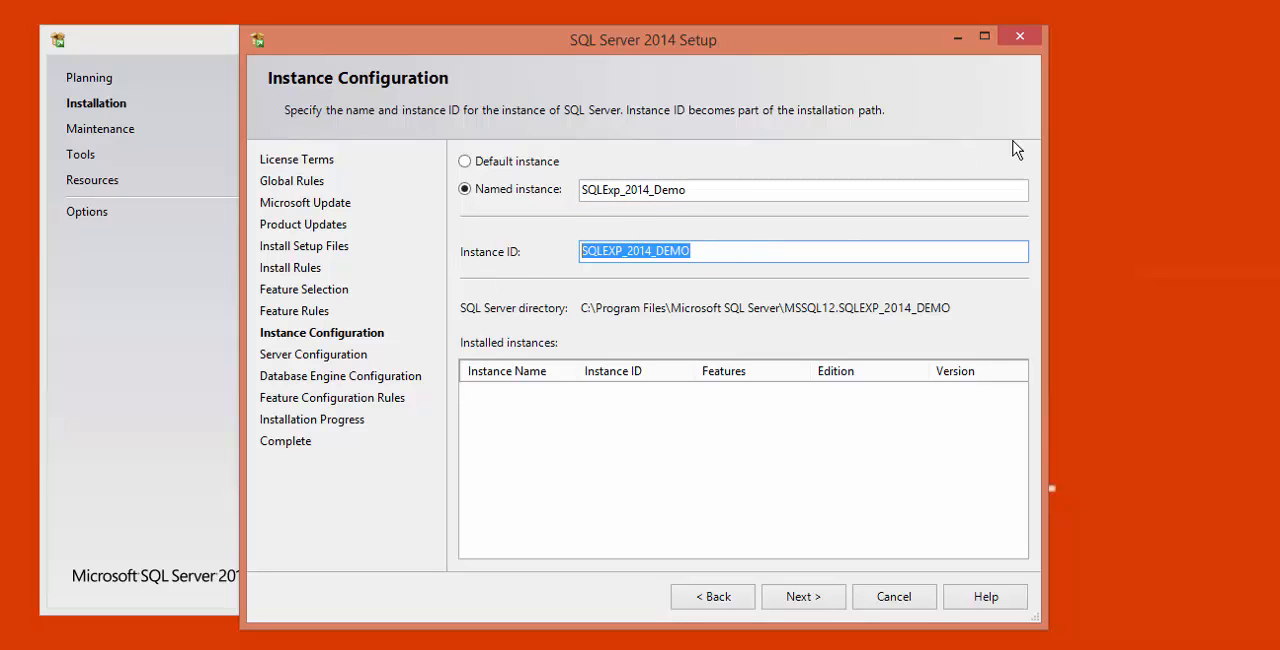
left_click(803, 597)
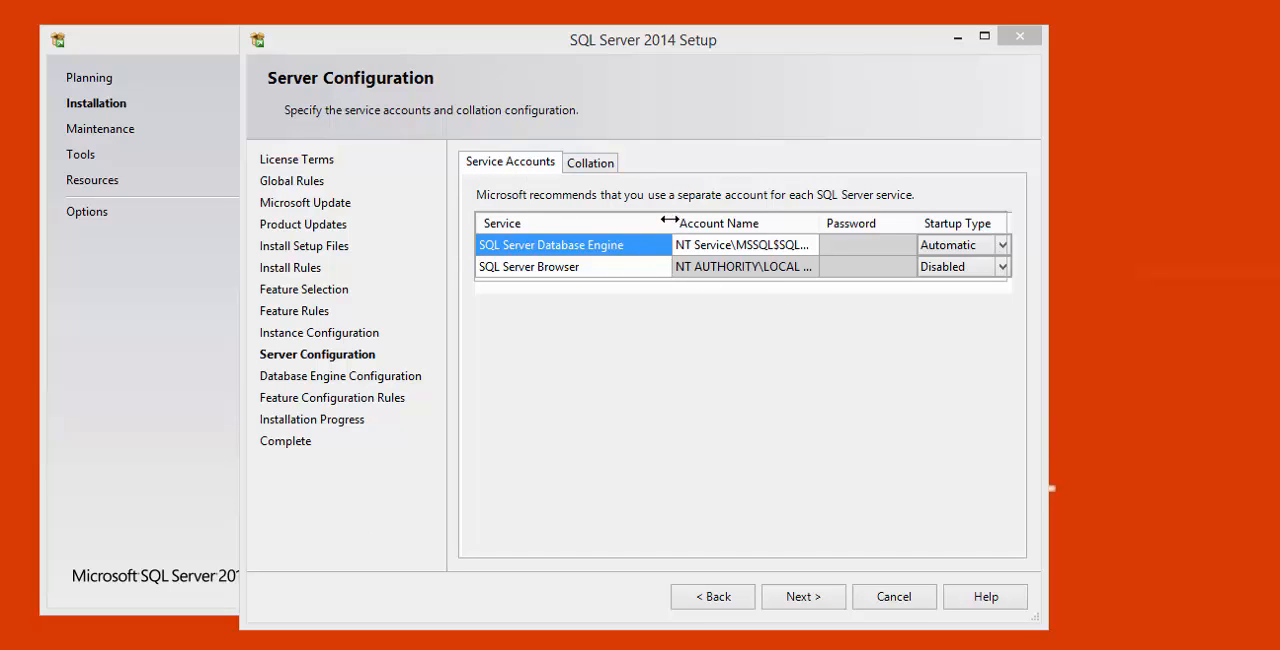
- Narrow the Service column and examine the account choices for the SQL Server Database Engine and SQL Server Browser services
left_click_drag(670, 220, 625, 219)
left_click(790, 251)
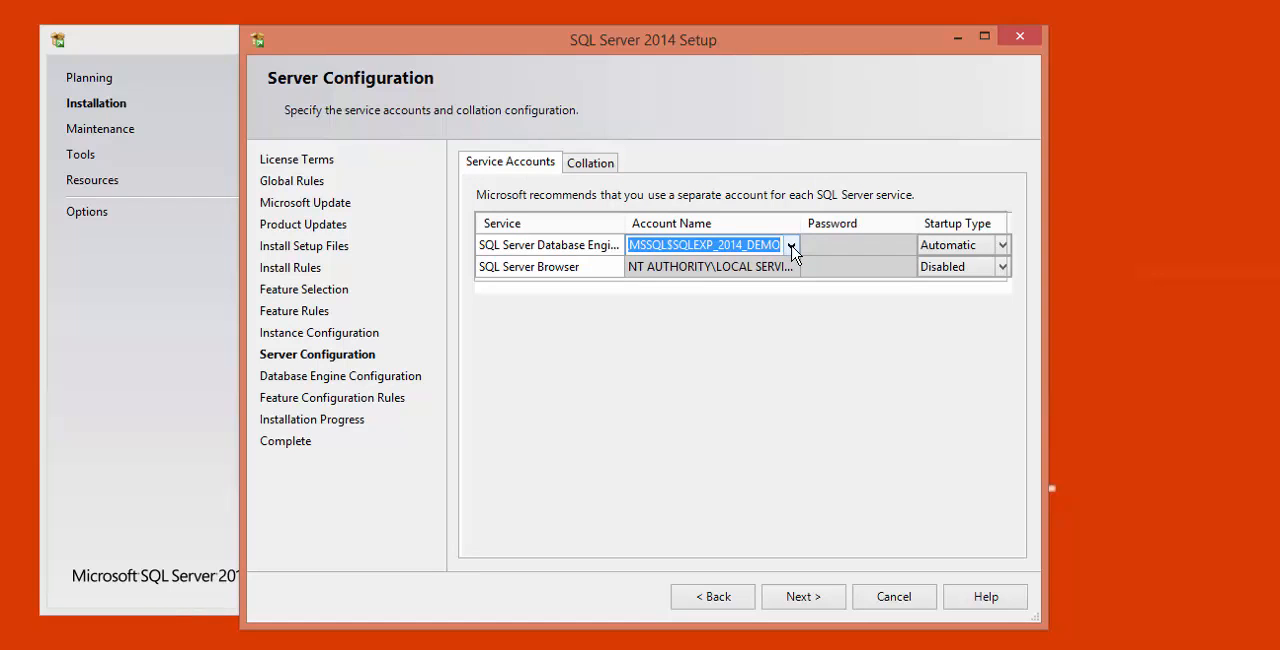
left_click(791, 247)
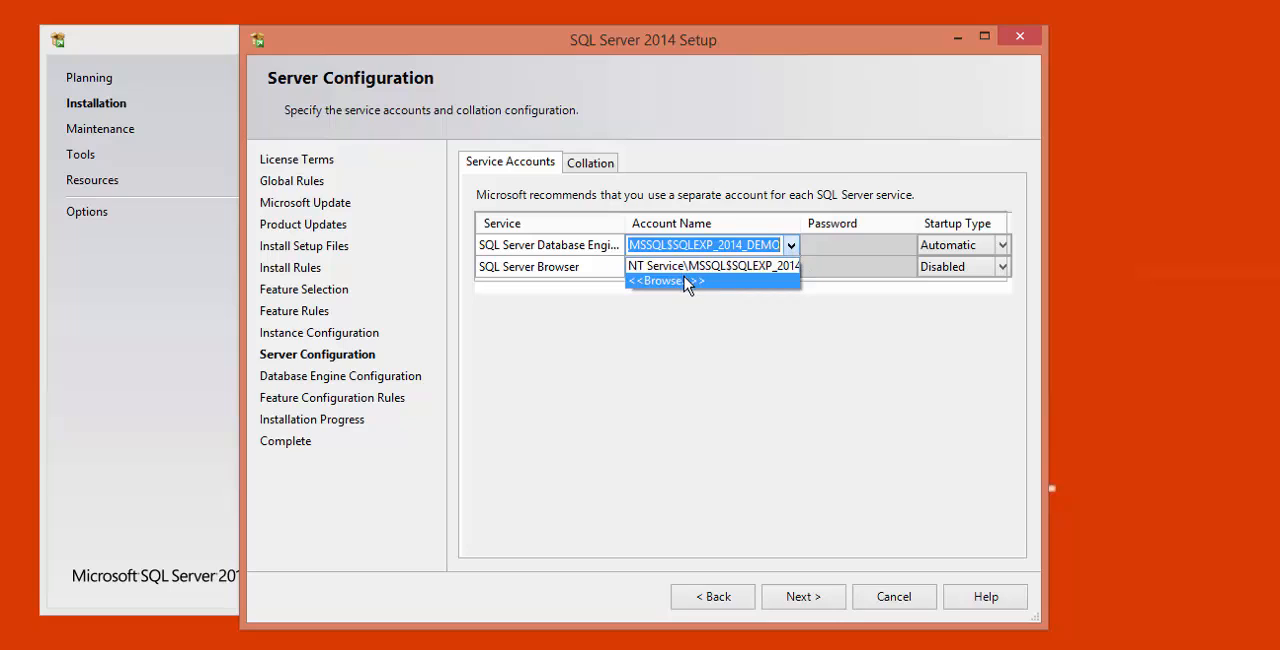
left_click(735, 431)
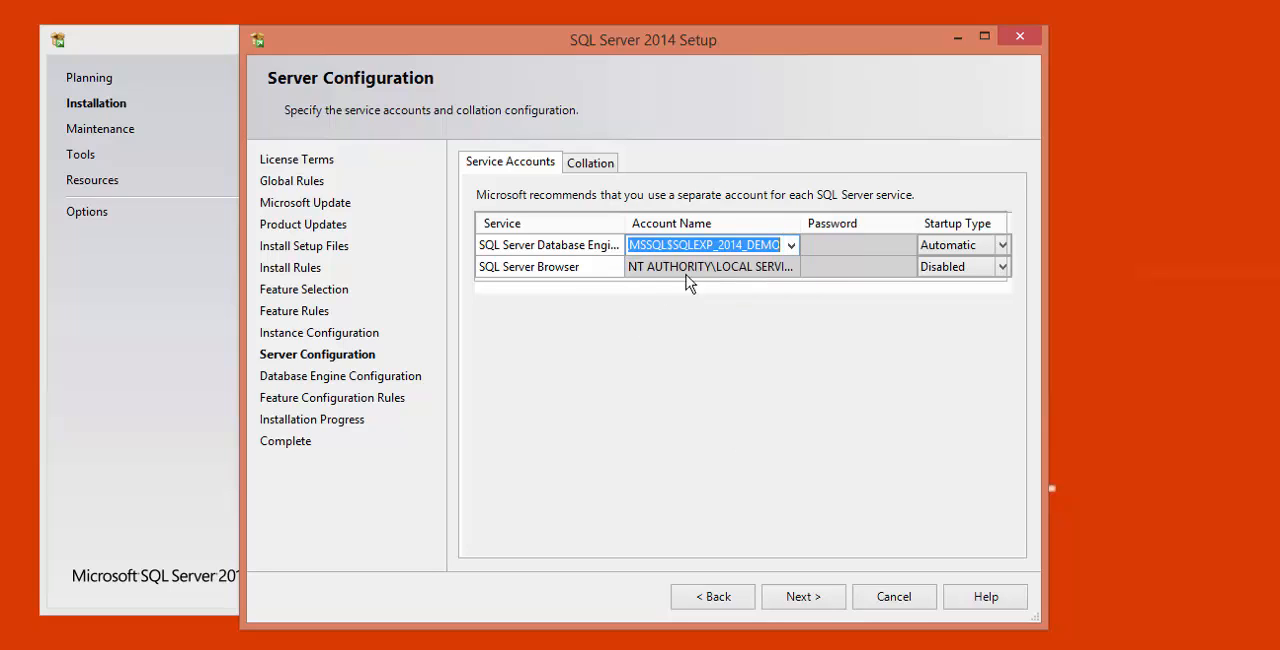
left_click(727, 271)
left_click(750, 267)
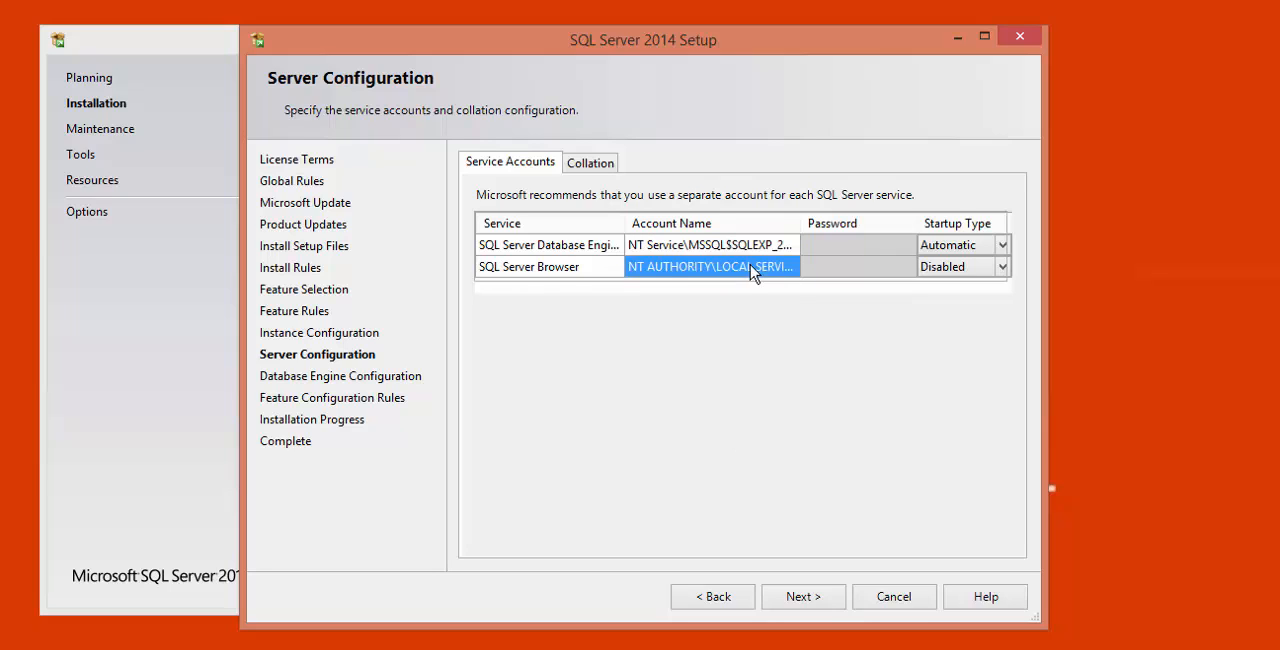
left_click(825, 264)
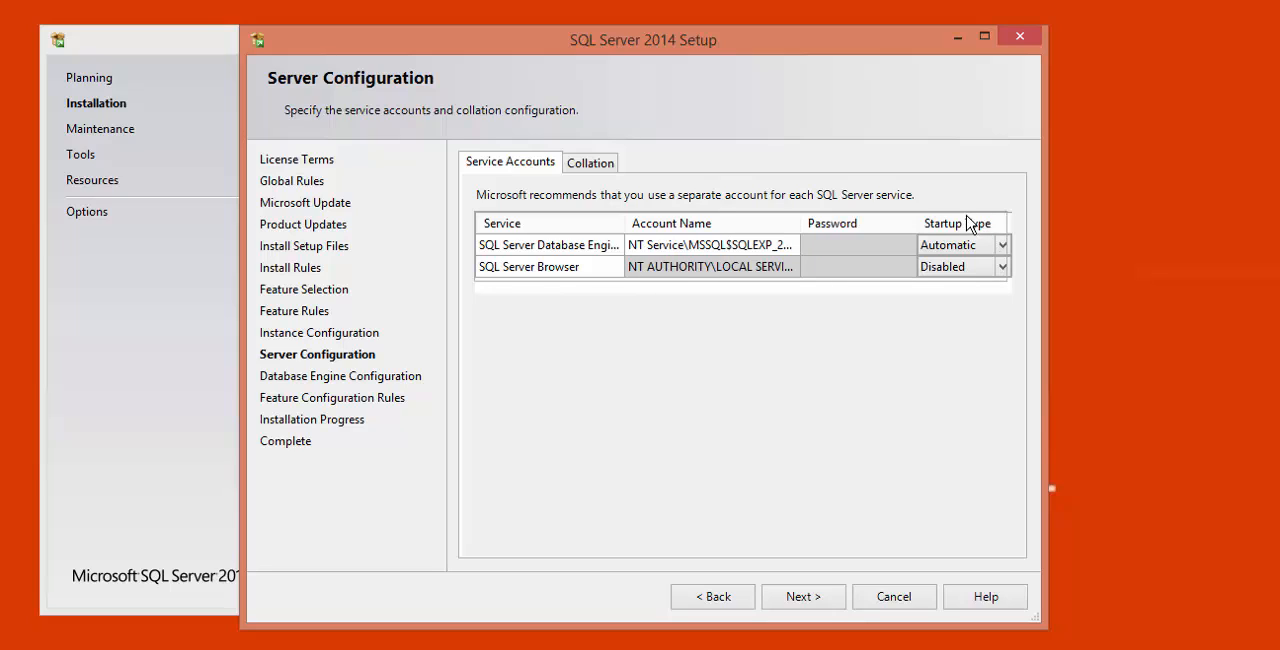
- Check the available startup types for the SQL Server Database Engine service and keep Automatic
left_click(1006, 245)
left_click(1004, 245)
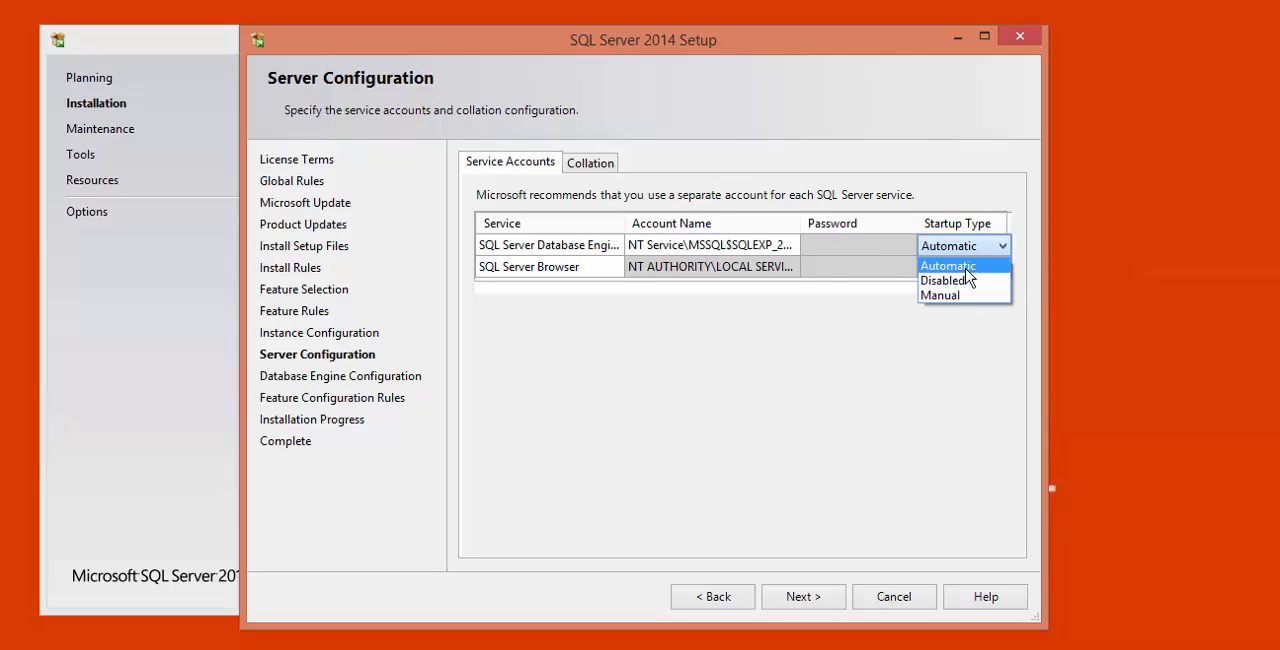
left_click(1013, 248)
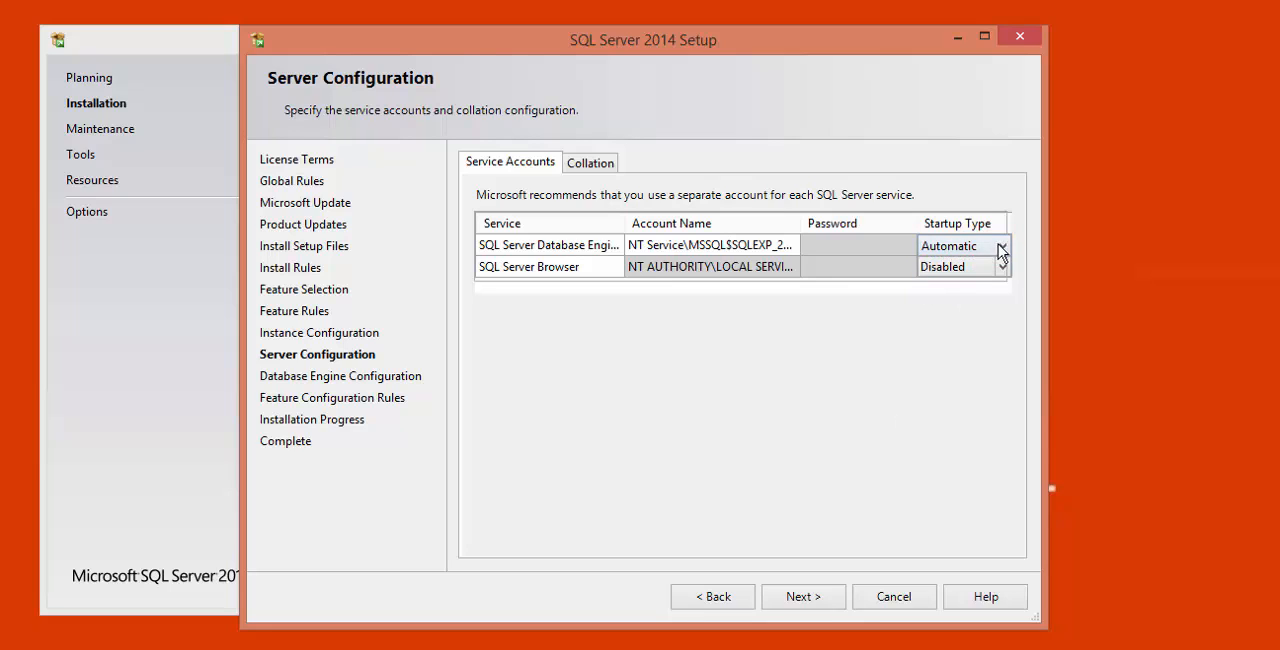
- Examine the default Database Engine collation name, including its case and accent sensitivity suffixes
left_click(589, 162)
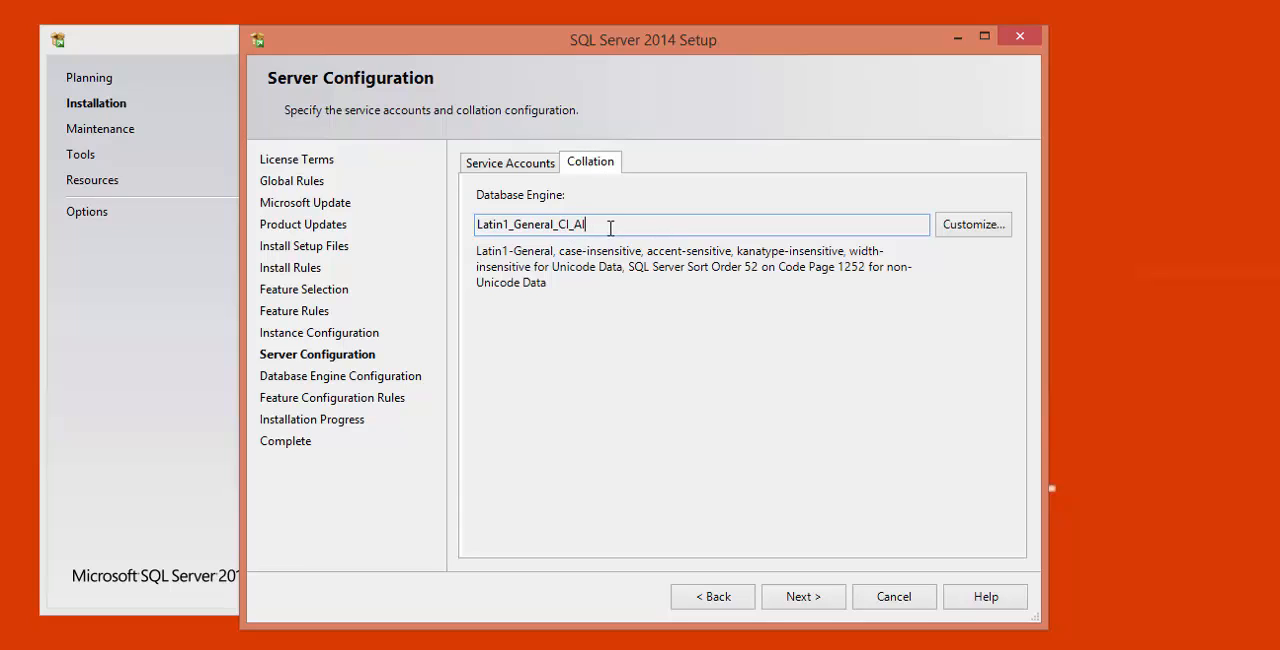
double_click(508, 224)
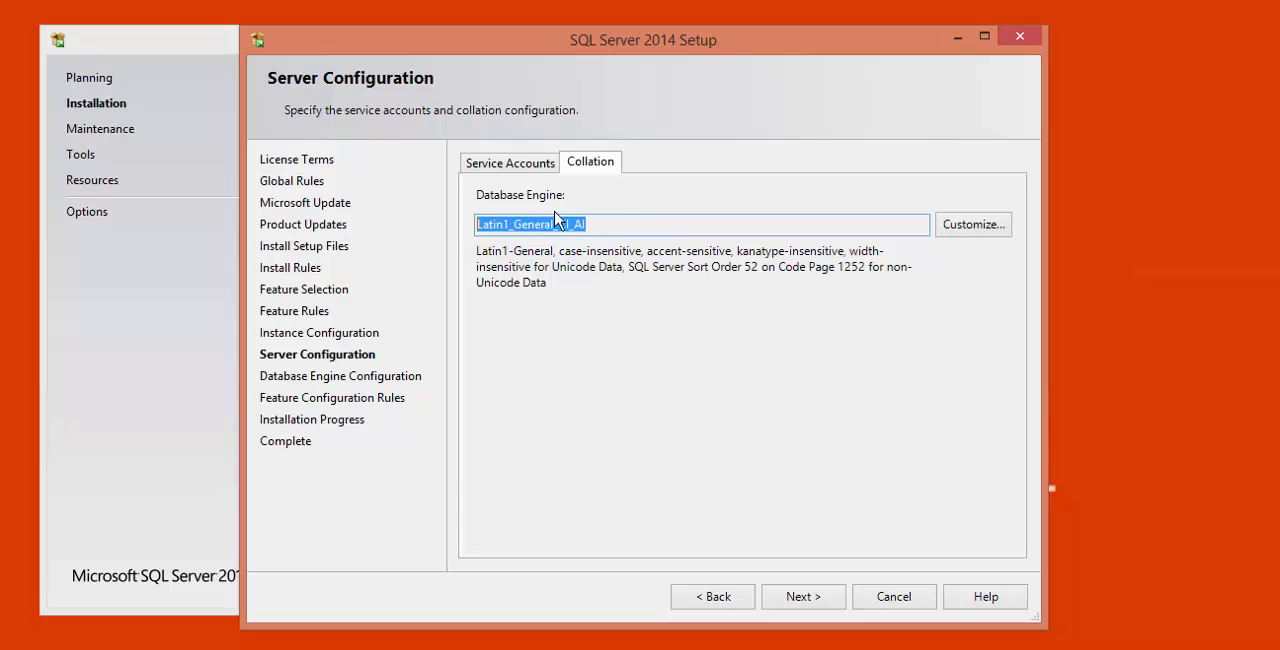
left_click(611, 225)
mouse_move(611, 225)
left_mouse_down()
mouse_move(474, 220)
mouse_move(602, 230)
left_mouse_up()
left_click(591, 229)
left_click(563, 226)
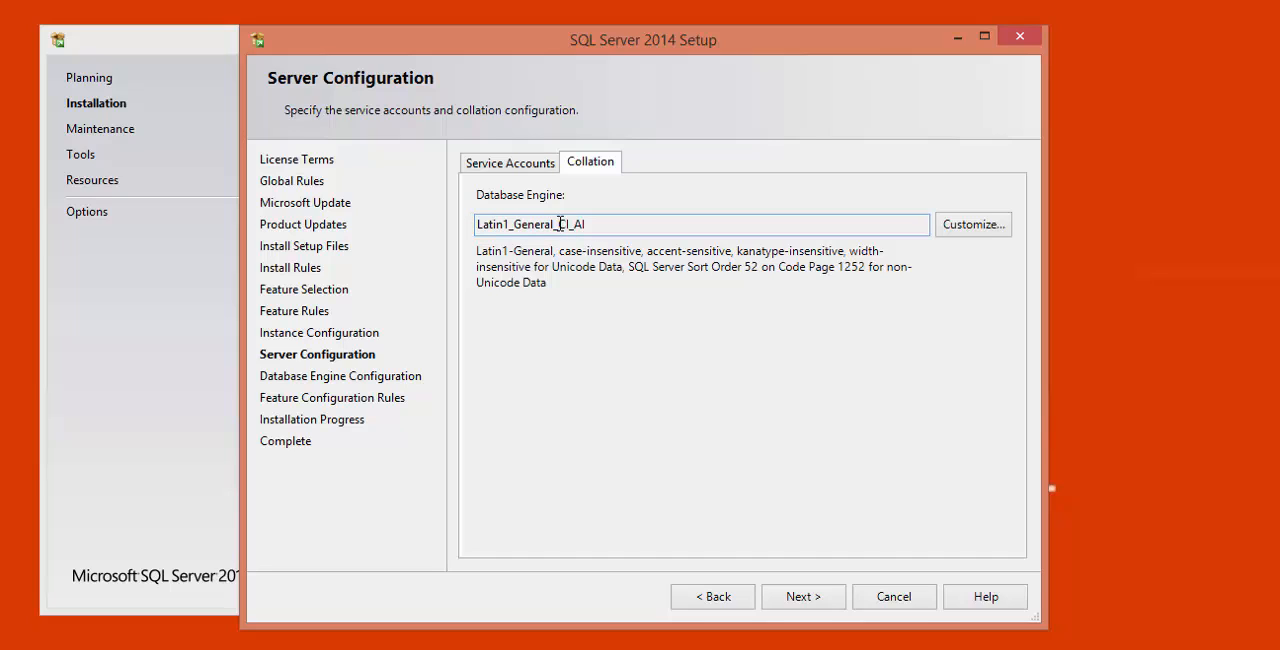
left_click(598, 225)
left_click_drag(575, 224, 635, 228)
- Look through the SQL collations for backwards compatibility in the collation customization and cancel without changing the collation
left_click(993, 229)
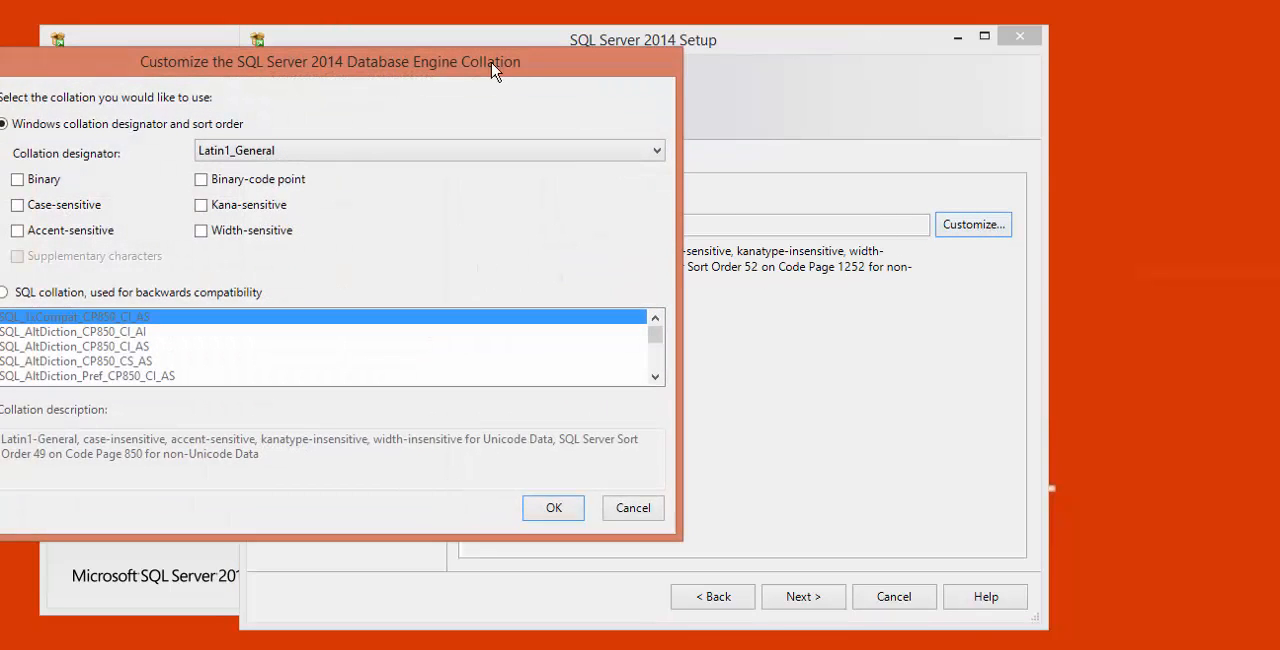
left_click_drag(491, 71, 757, 86)
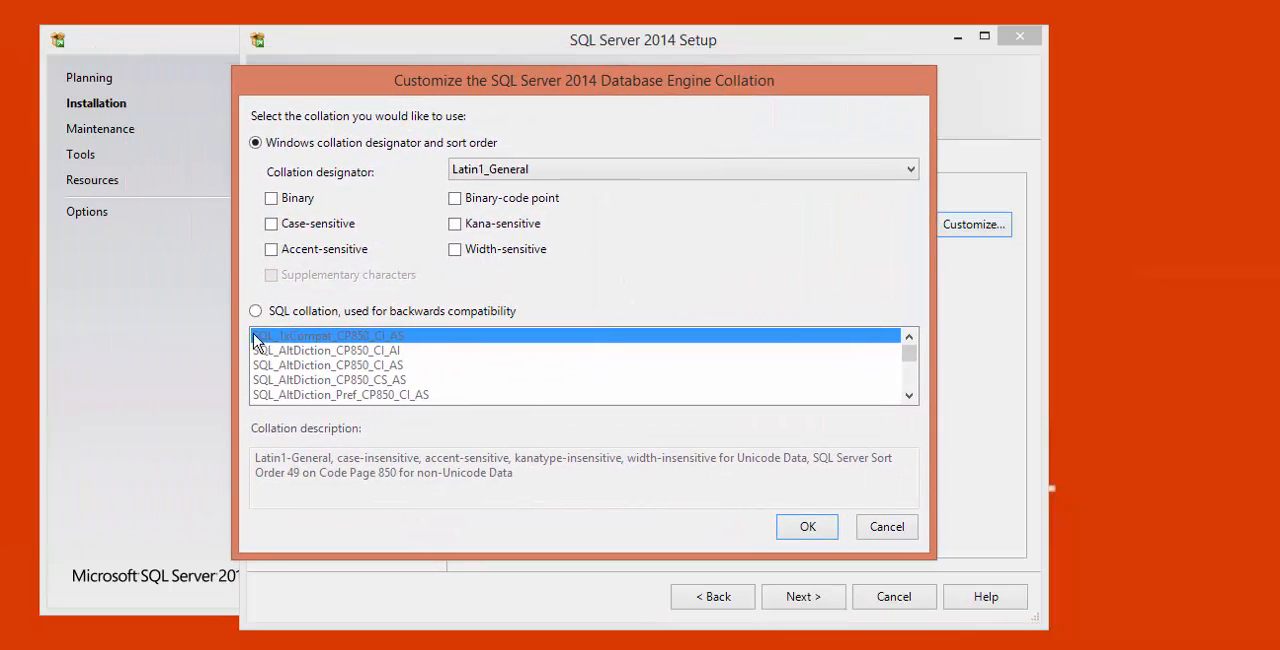
left_click(256, 313)
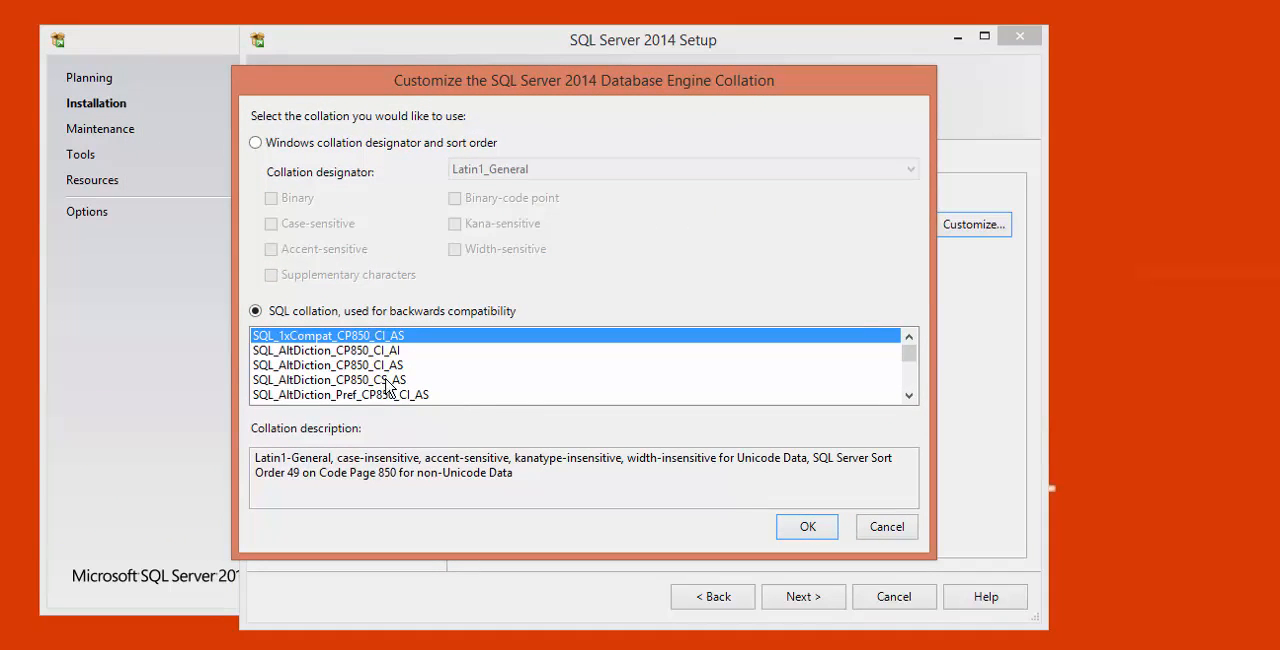
left_click_drag(909, 400, 917, 332)
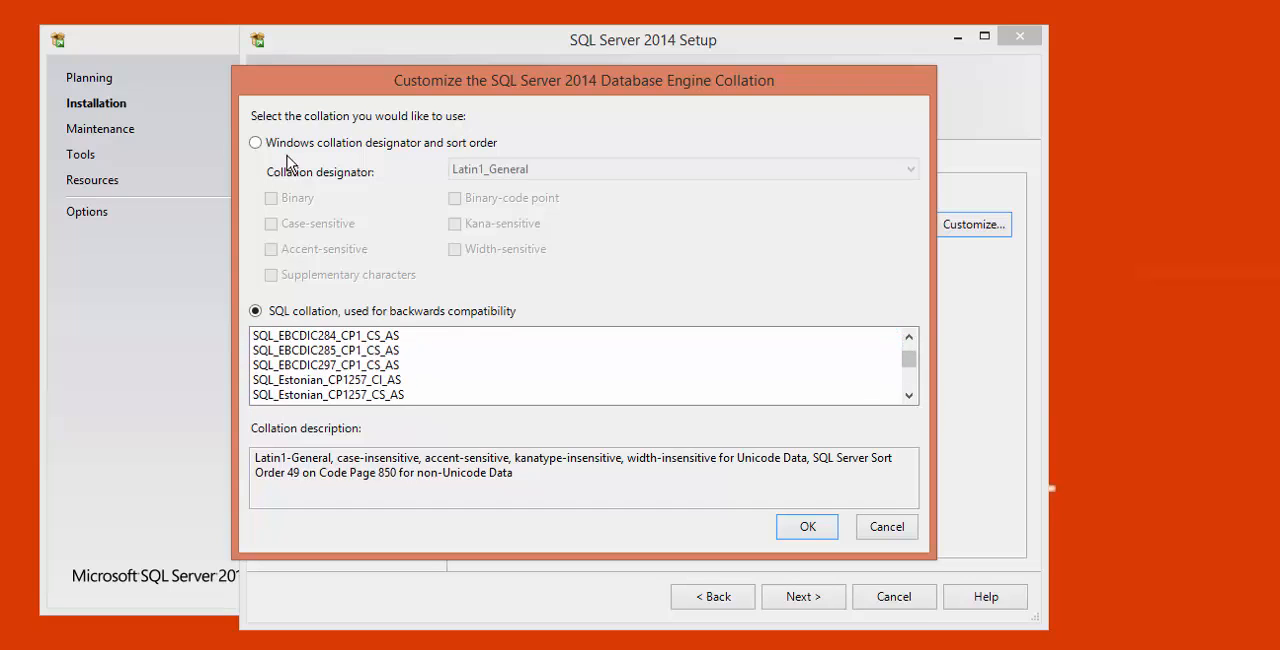
left_click(887, 528)
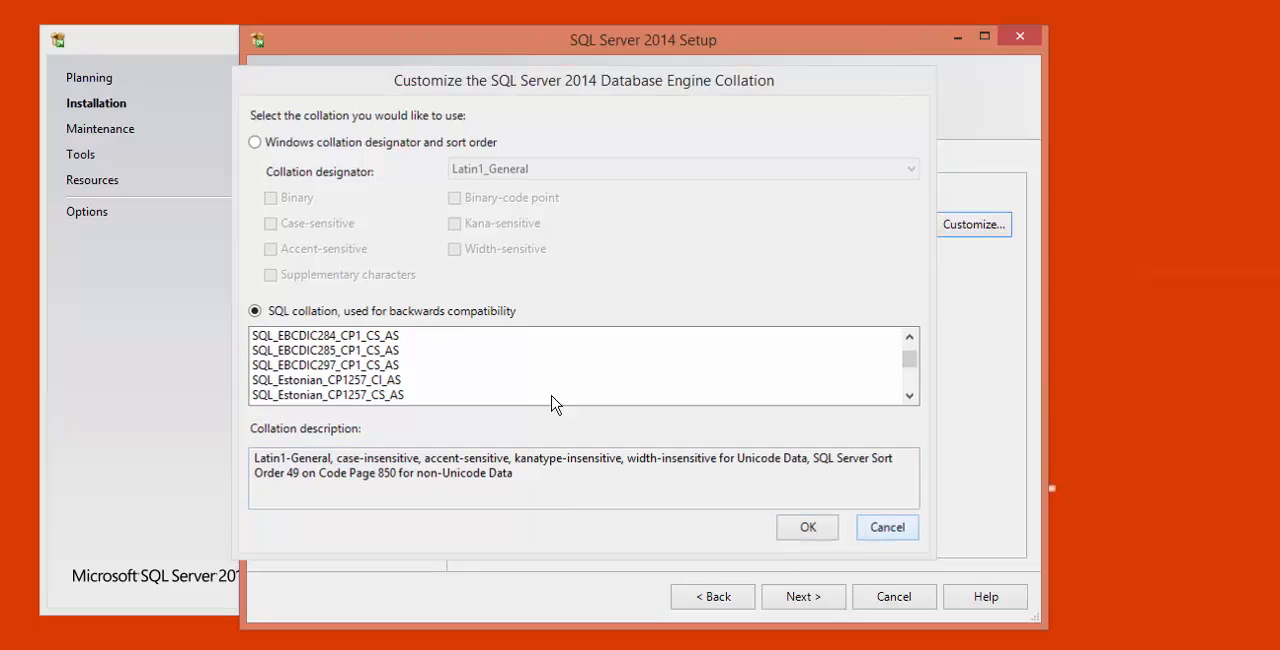
- Return to the service accounts, keep their settings and proceed to the database engine configuration
left_click(521, 176)
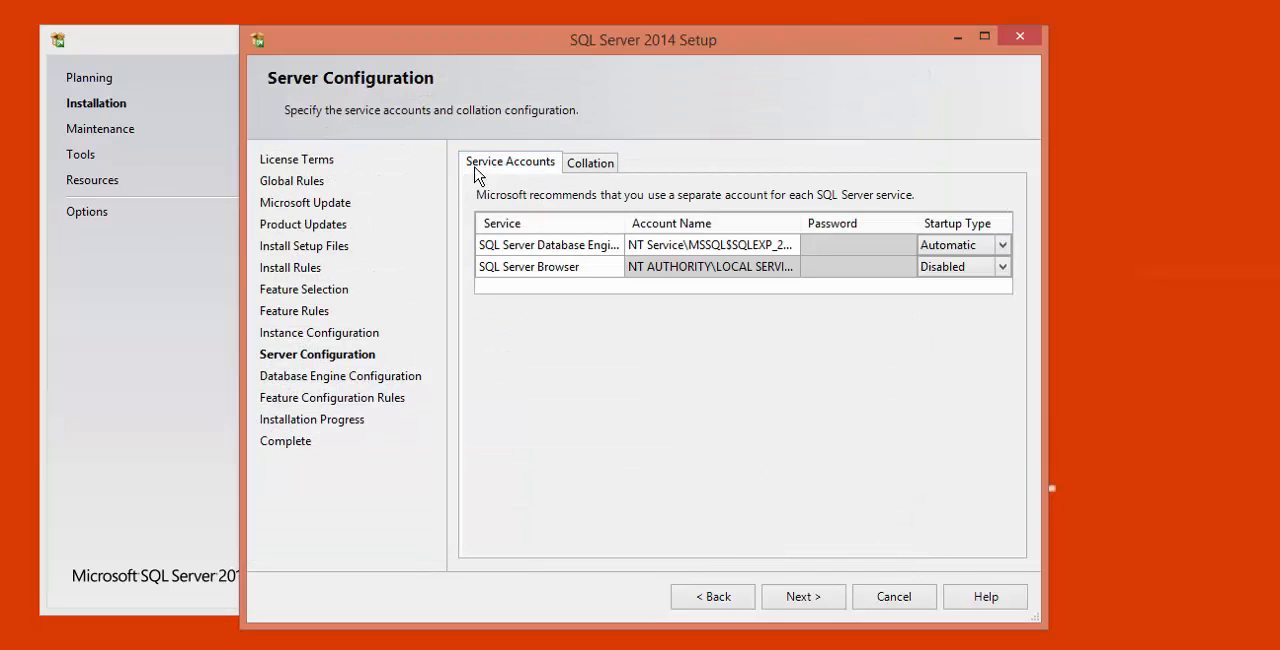
left_click(799, 597)
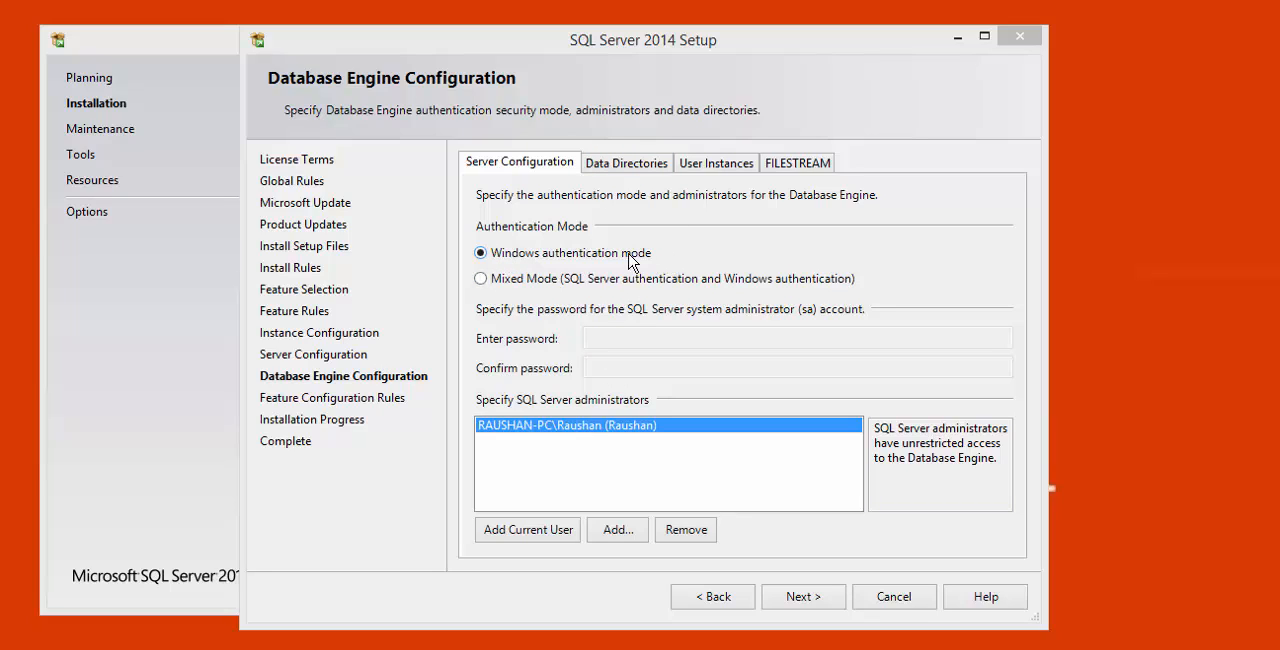
- Try Mixed Mode authentication by entering and confirming the sa account password, and switch back to Windows authentication mode
left_click(527, 285)
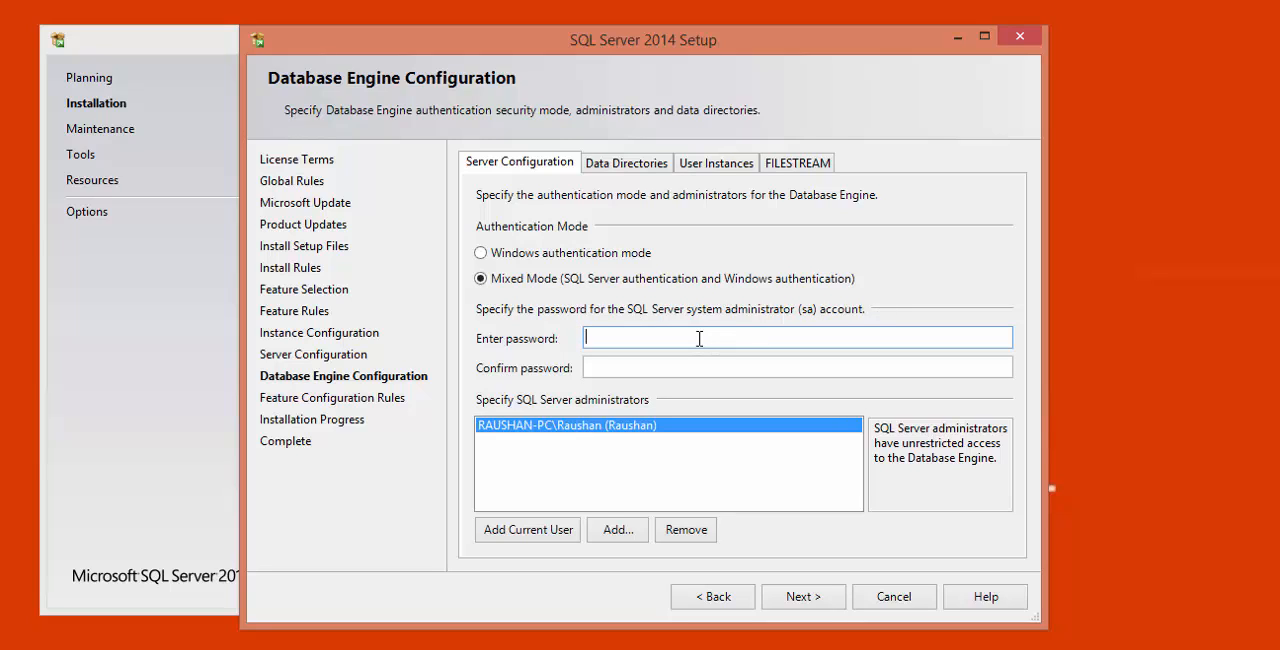
type("1")
key("Tab")
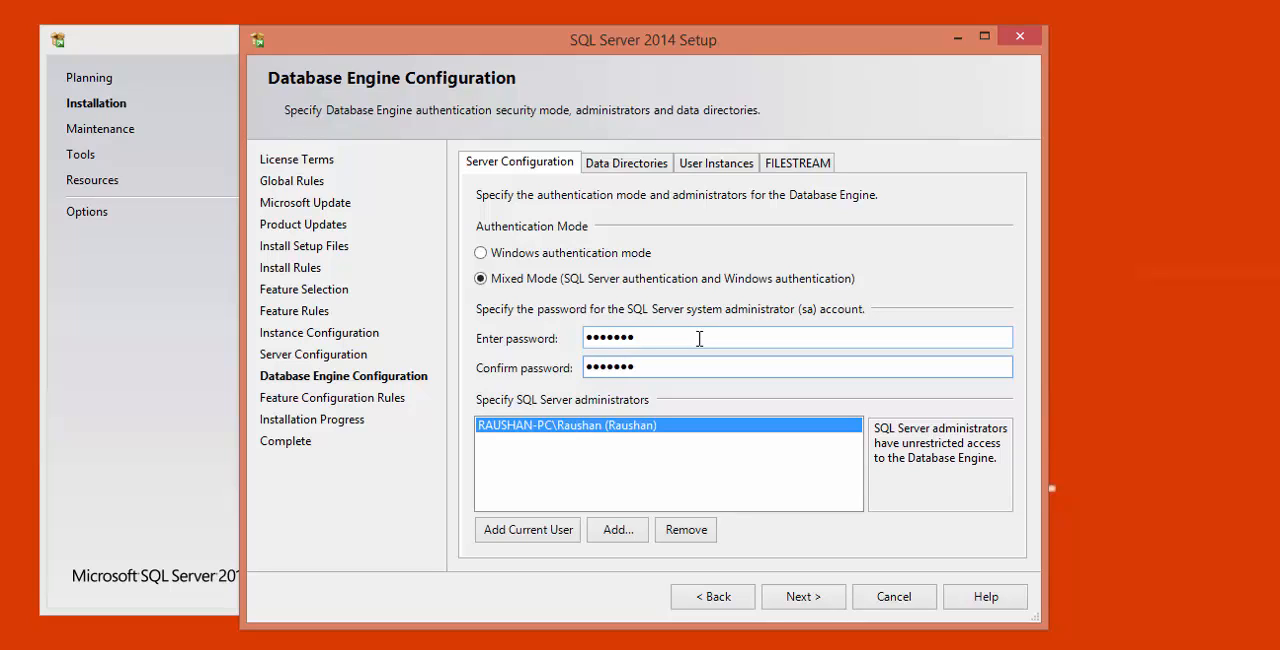
left_click(538, 256)
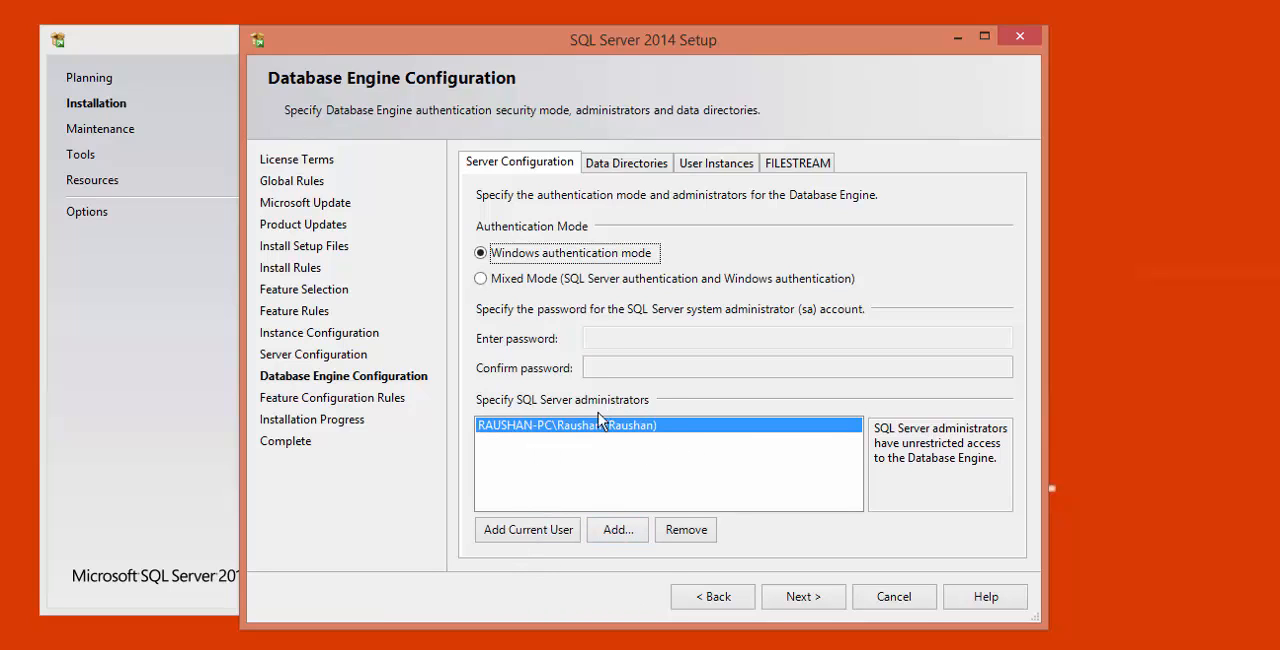
- Search the local users and groups available as SQL Server administrators, and cancel without adding any account
left_click(627, 536)
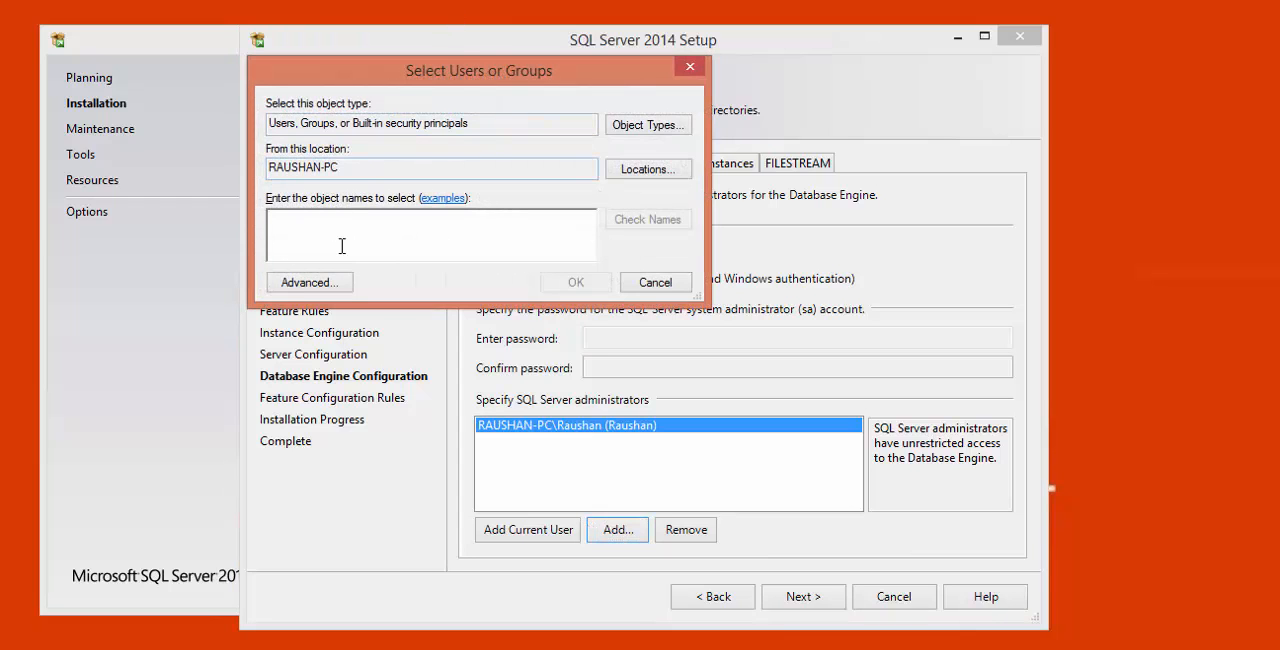
left_click(330, 283)
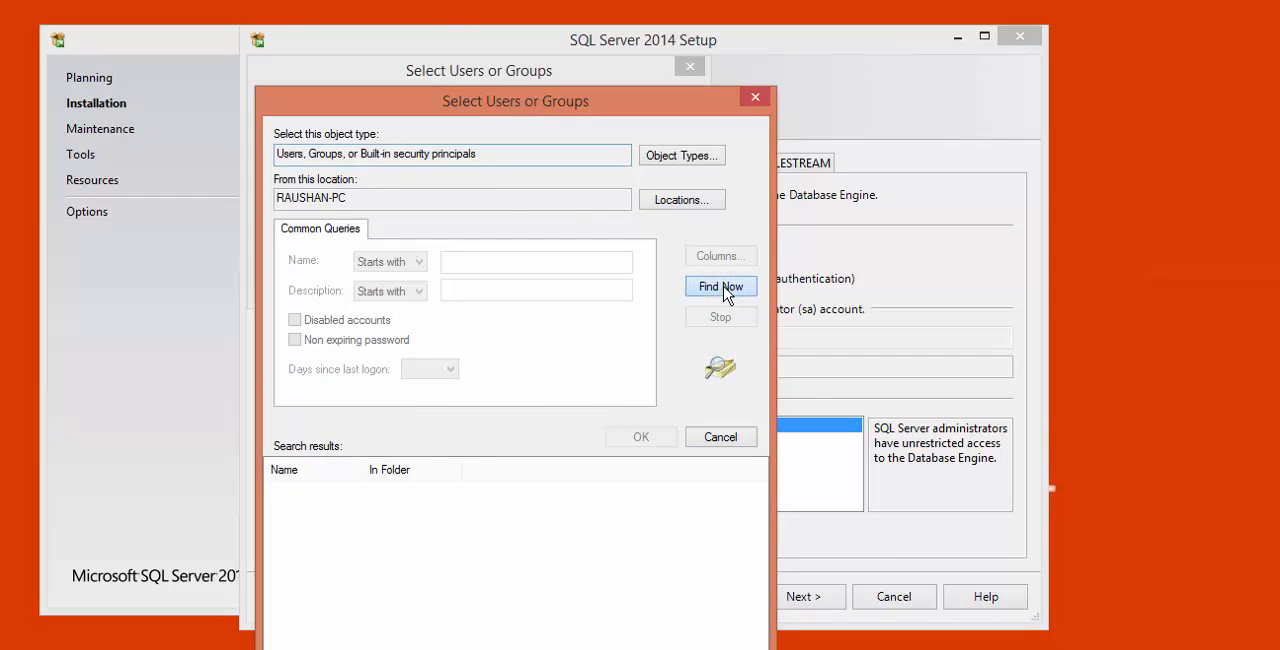
left_click(721, 287)
scroll(381, 570, "down", 6)
scroll(383, 580, "up", 6)
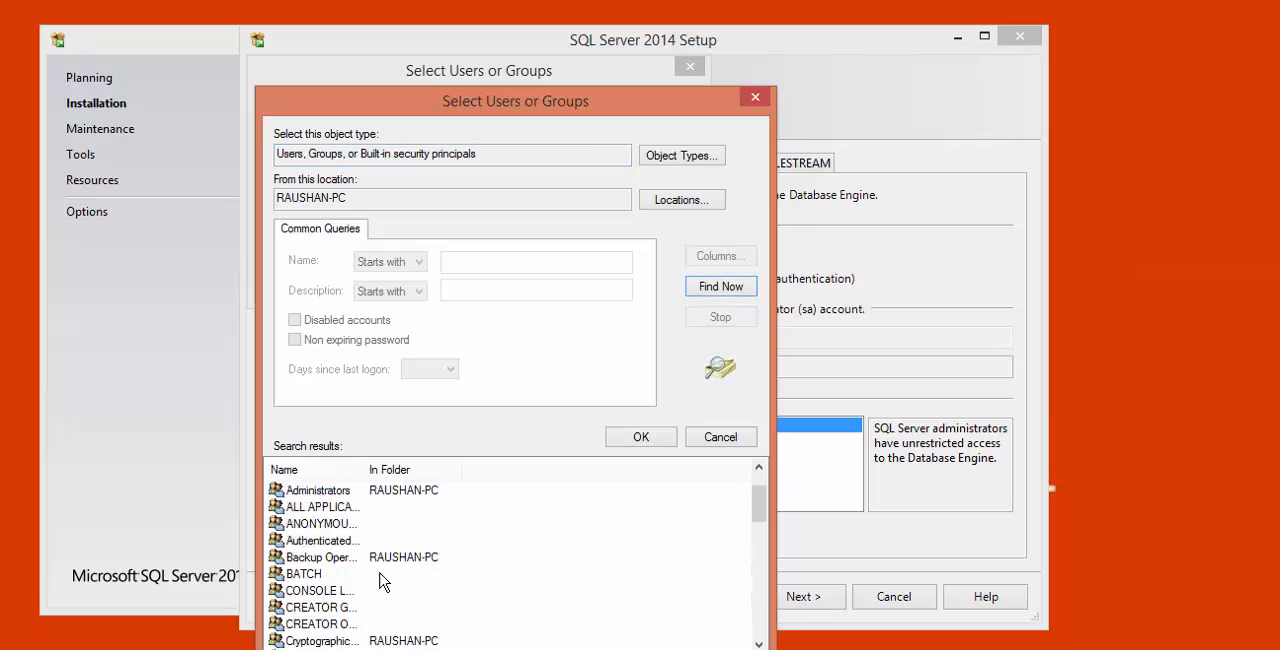
scroll(383, 582, "up", 1)
left_click(757, 99)
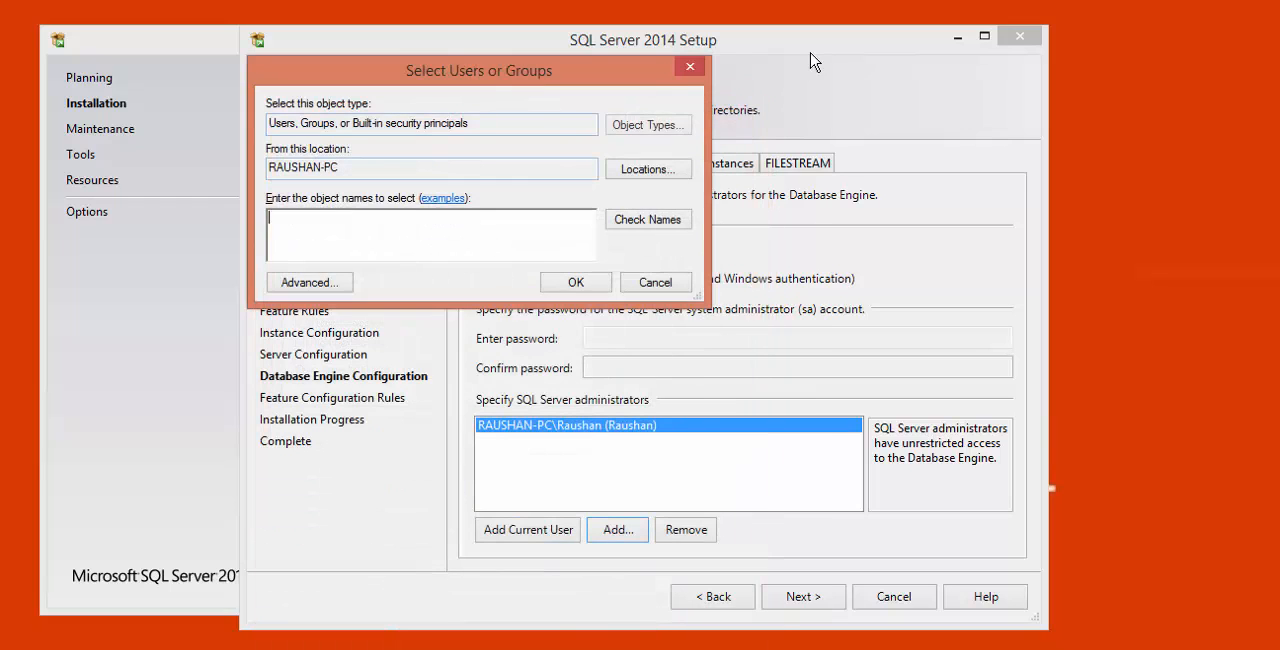
left_click(692, 64)
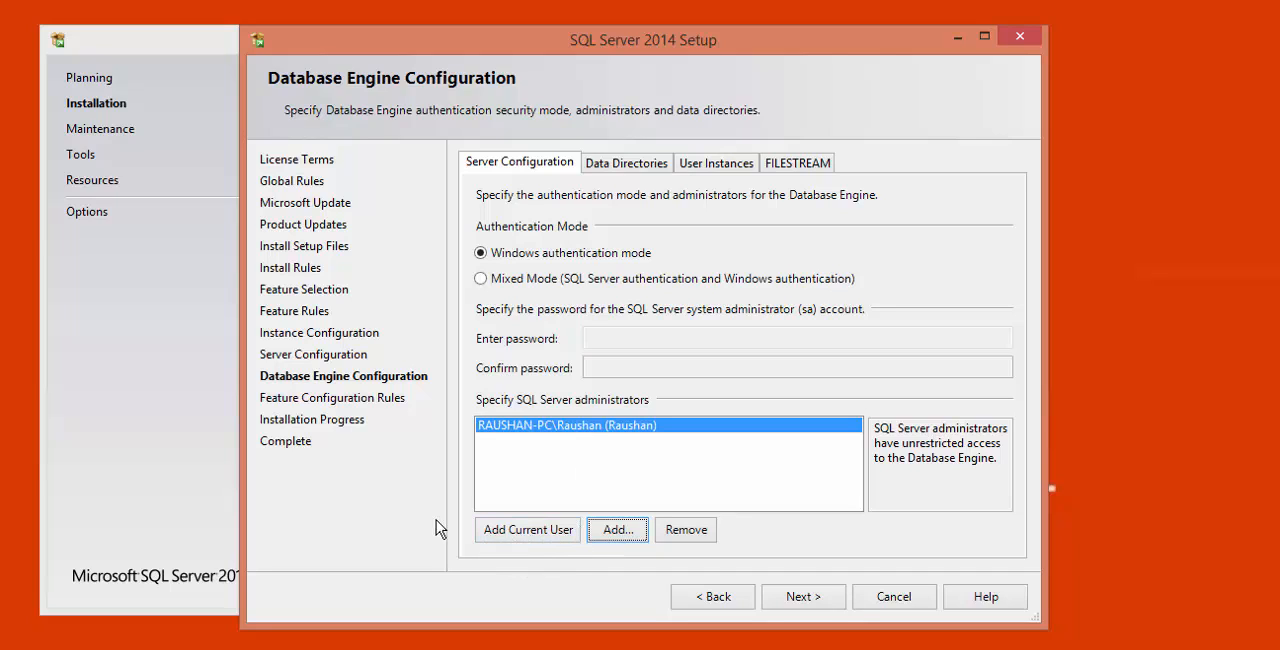
- Examine the data root directory path in the Database Engine's data directory settings
left_click(640, 170)
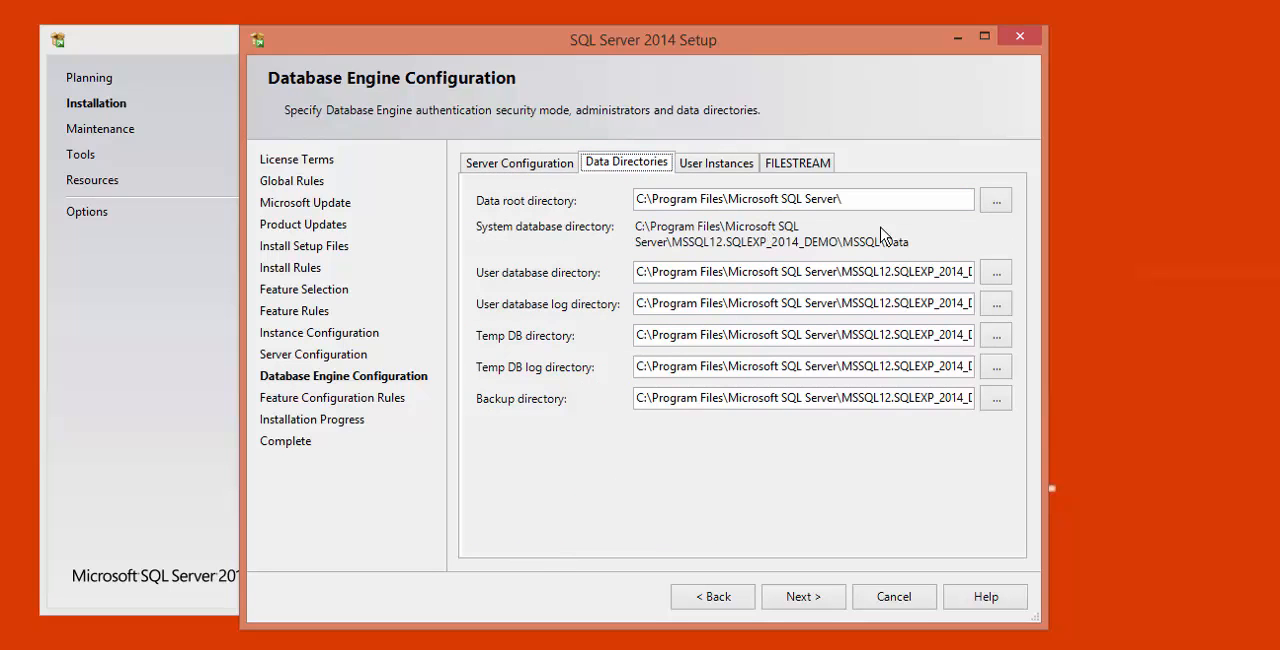
left_click(852, 197)
left_click_drag(876, 198, 628, 198)
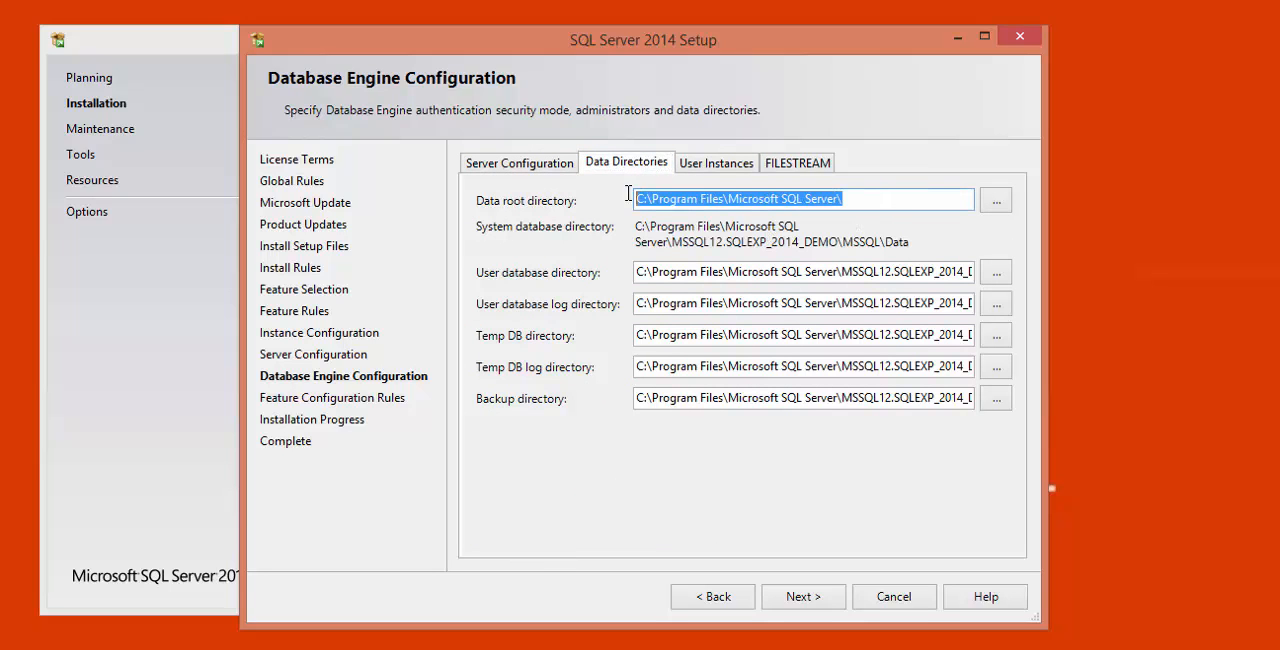
left_click(869, 198)
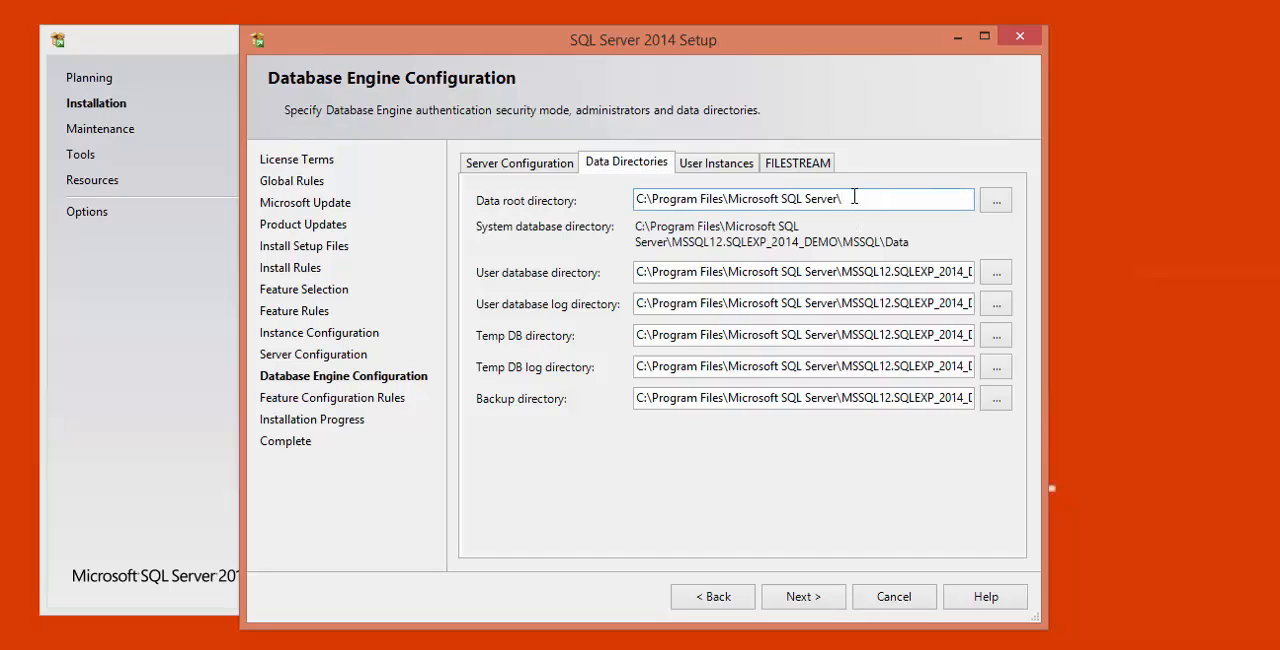
left_click_drag(854, 197, 624, 200)
left_click(894, 200)
left_click_drag(894, 200, 609, 200)
left_click(855, 202)
left_click_drag(897, 200, 480, 188)
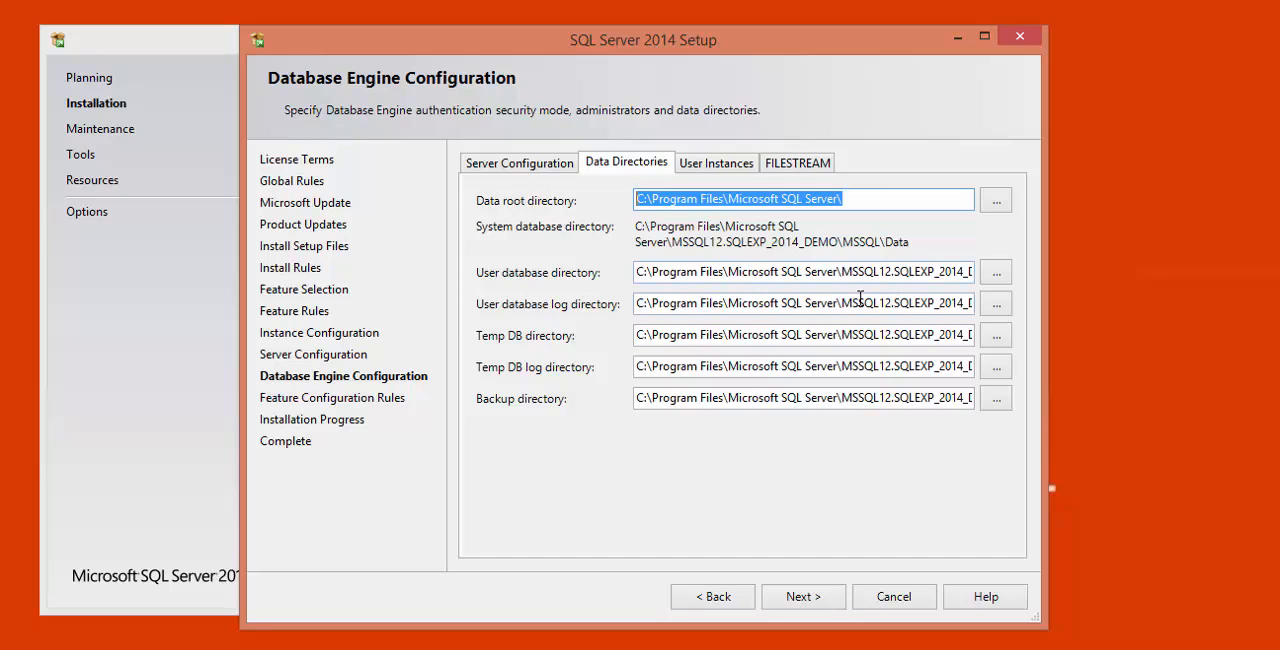
- Examine the full paths of the user database directory and the user database log directory
left_click(843, 270)
key("End")
key("shift+Home")
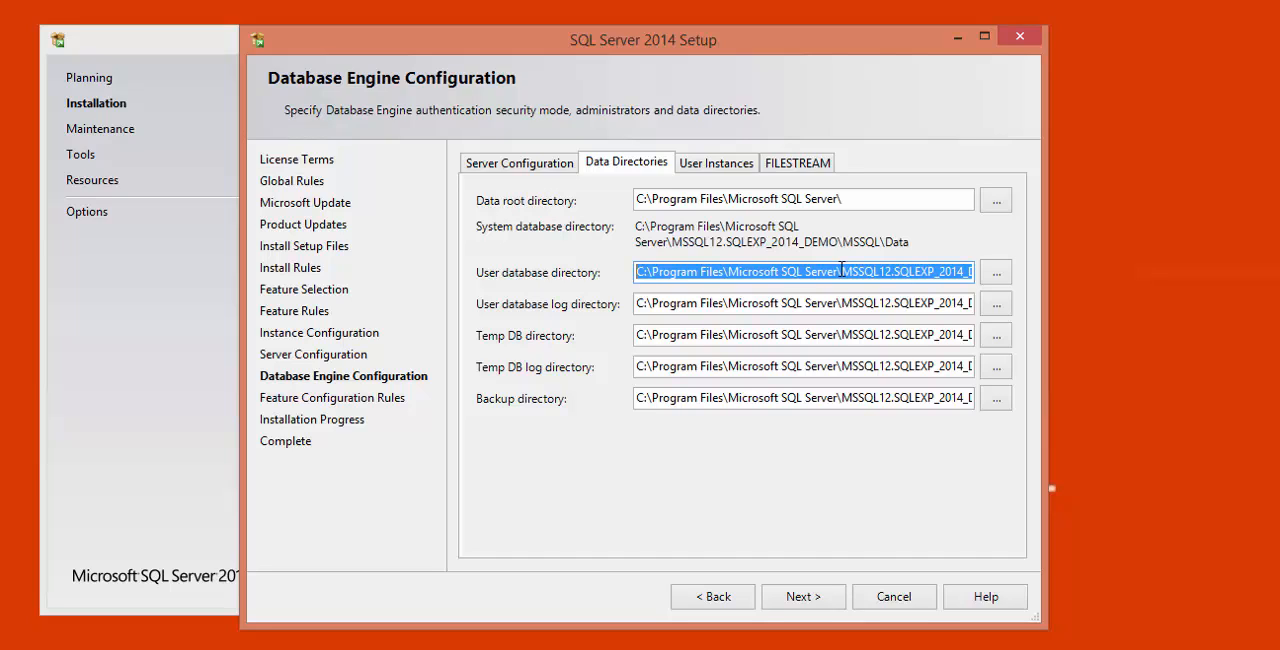
left_click(858, 270)
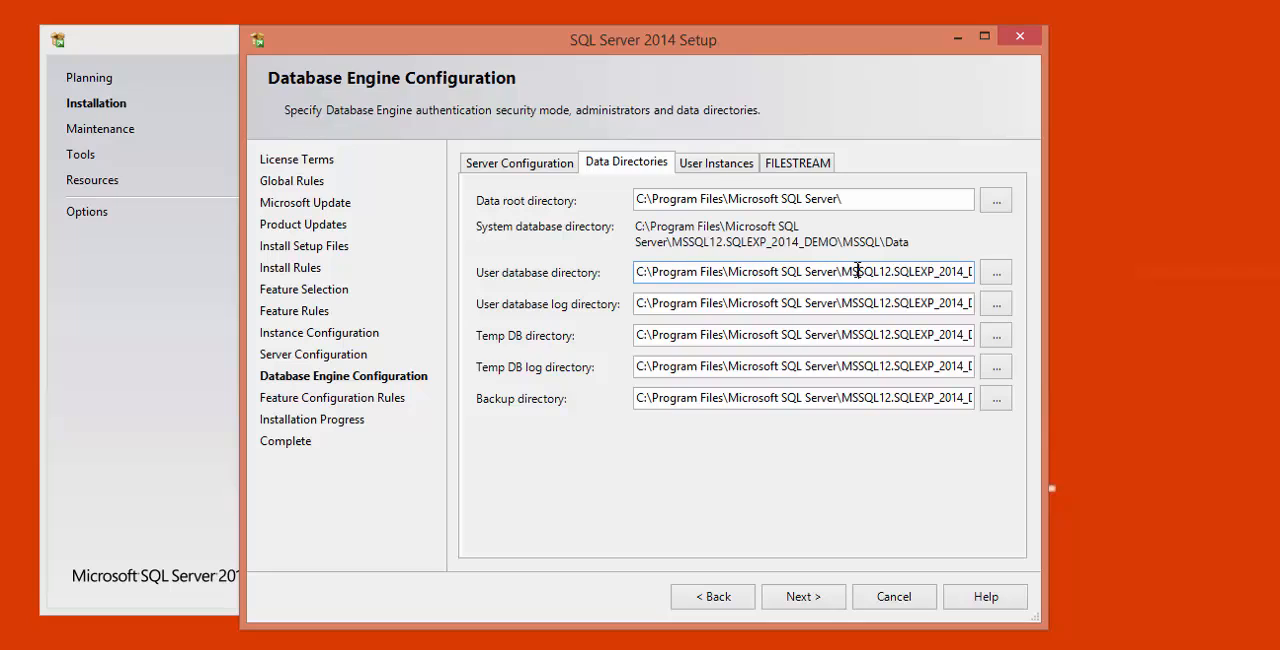
key("End")
key("shift+Home")
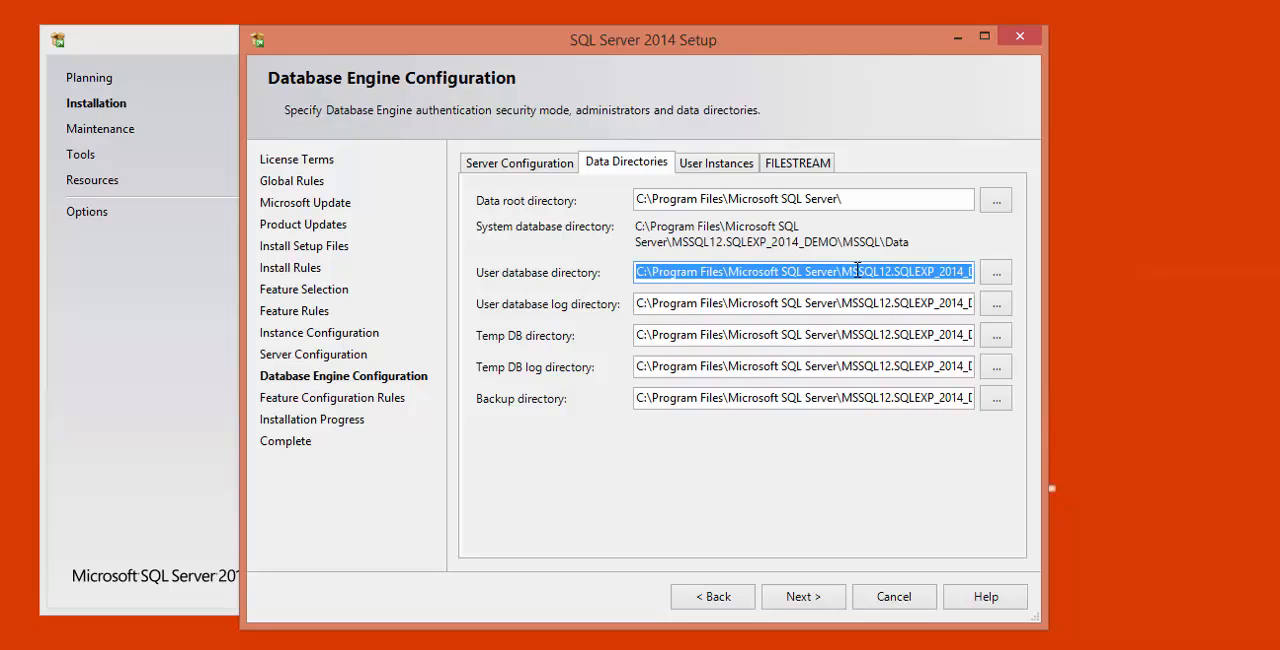
left_click(637, 272)
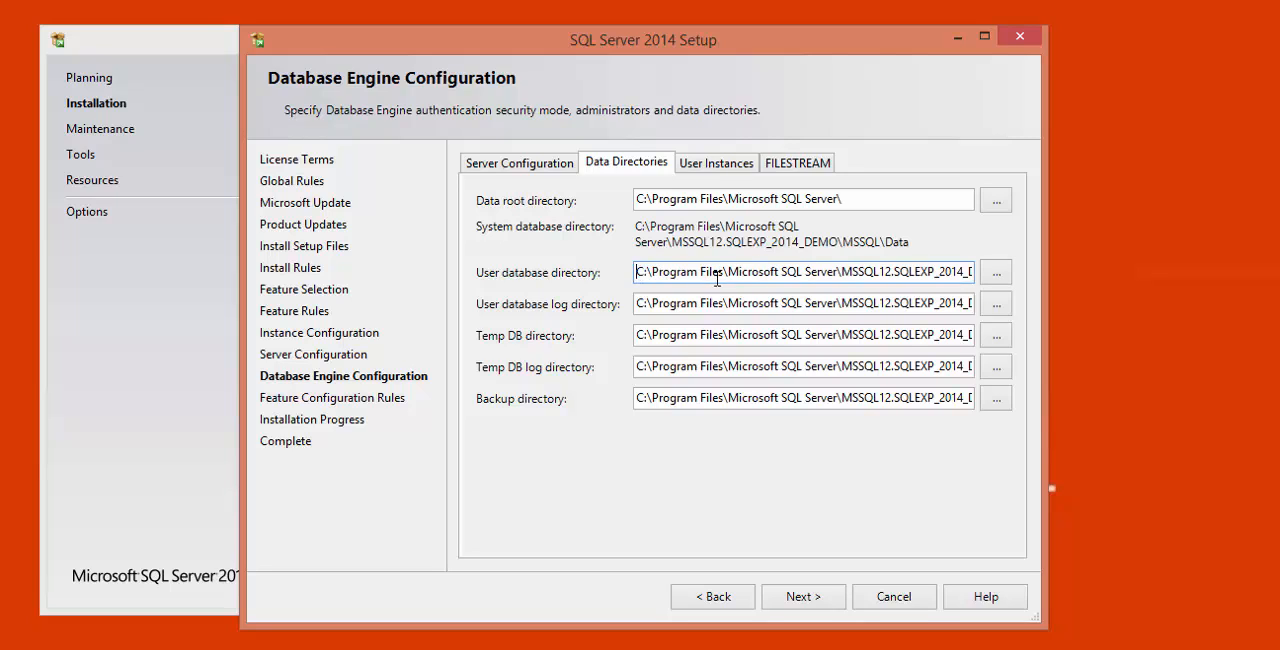
left_click(850, 302)
key("End")
key("shift+Home")
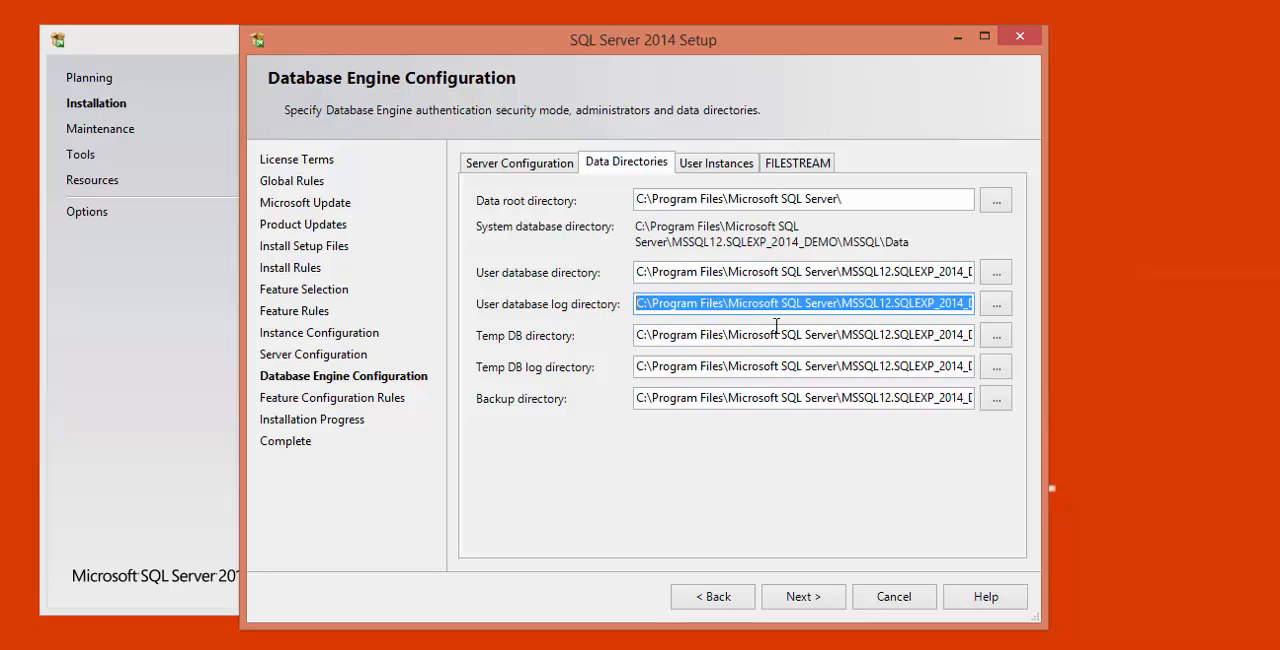
- Look through the folders available for the user database directory and cancel without choosing one
left_click(996, 273)
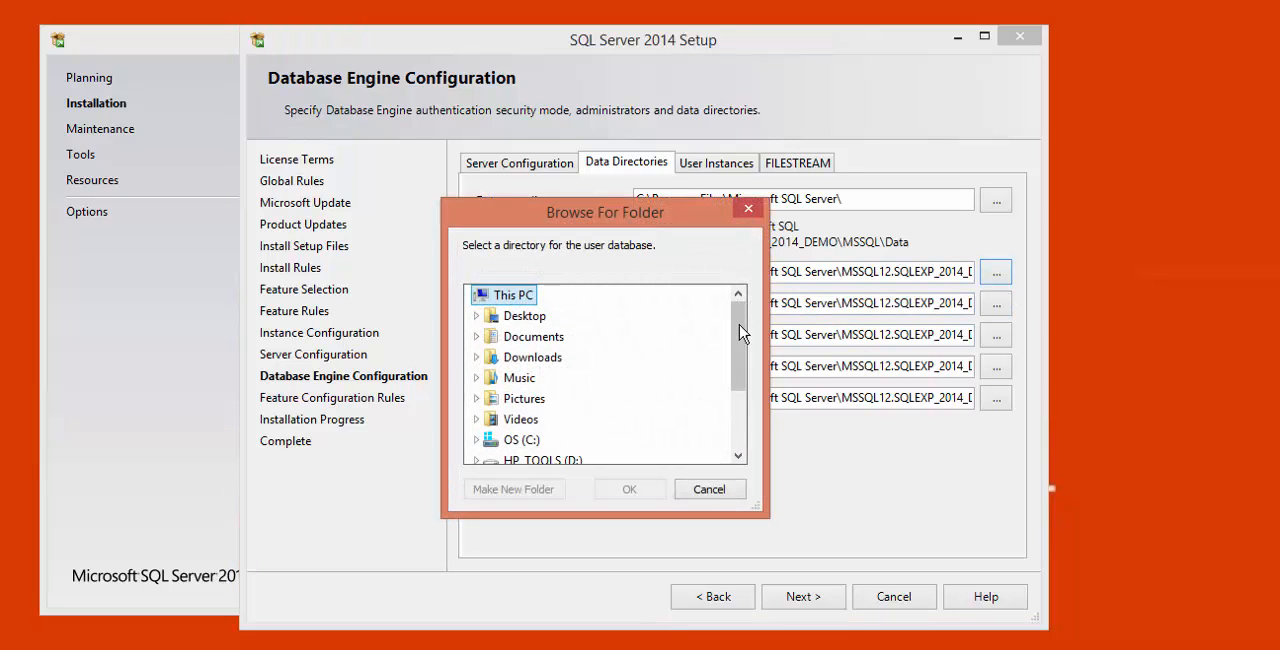
left_click_drag(746, 329, 746, 423)
key("Escape")
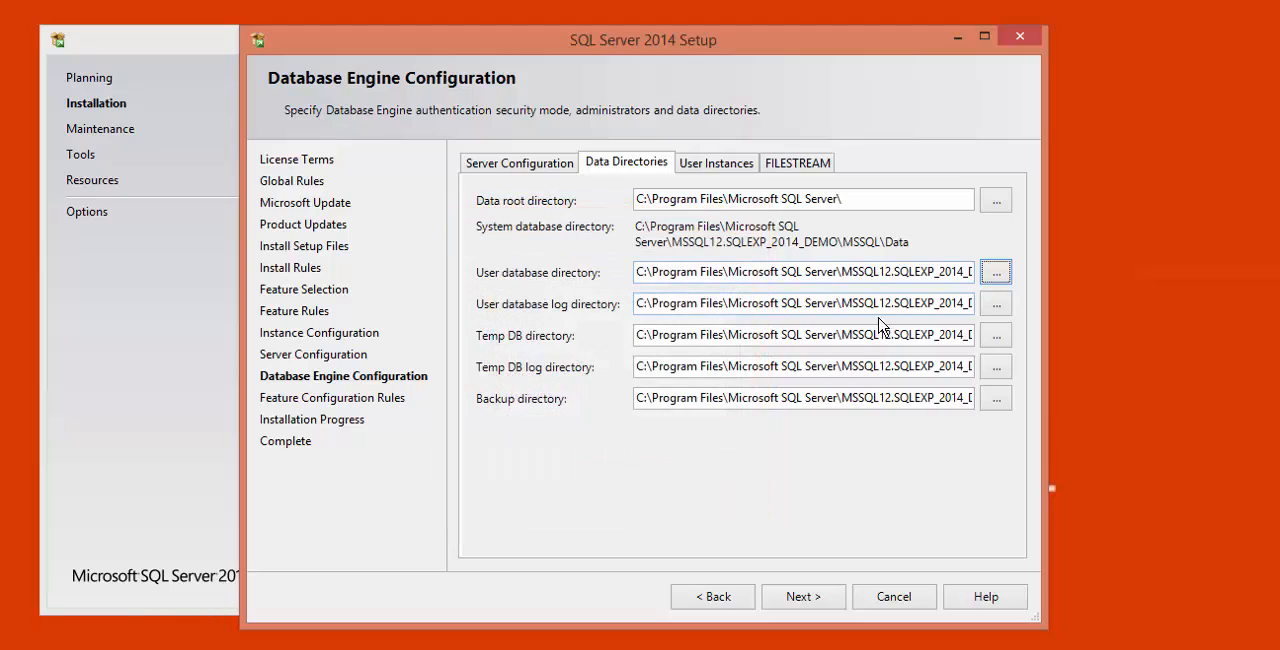
- Examine the ends of the Temp DB, Temp DB log and backup directory paths
left_click(775, 335)
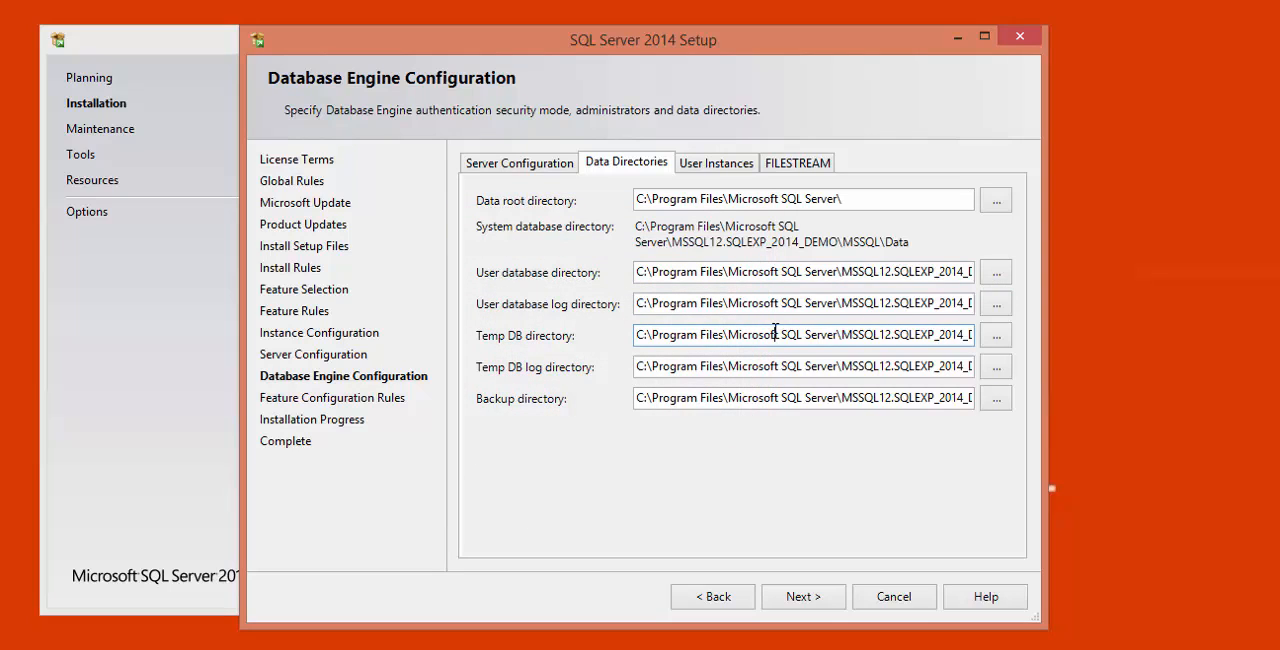
triple_click(775, 335)
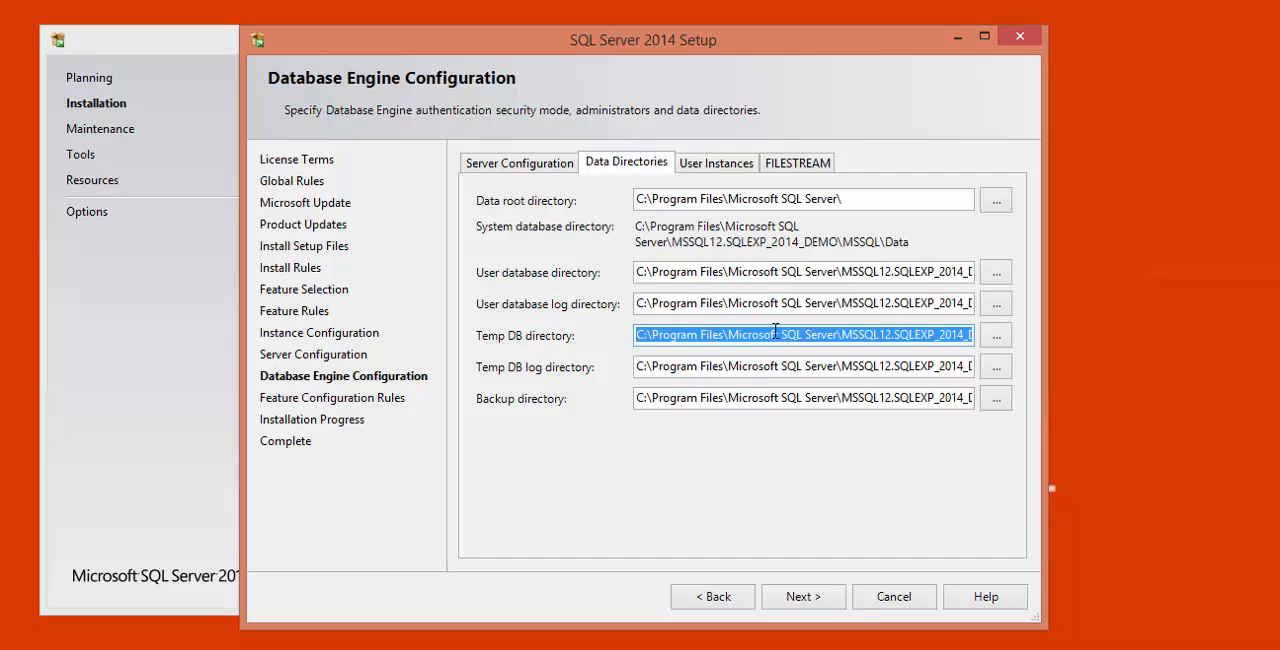
left_click(787, 335)
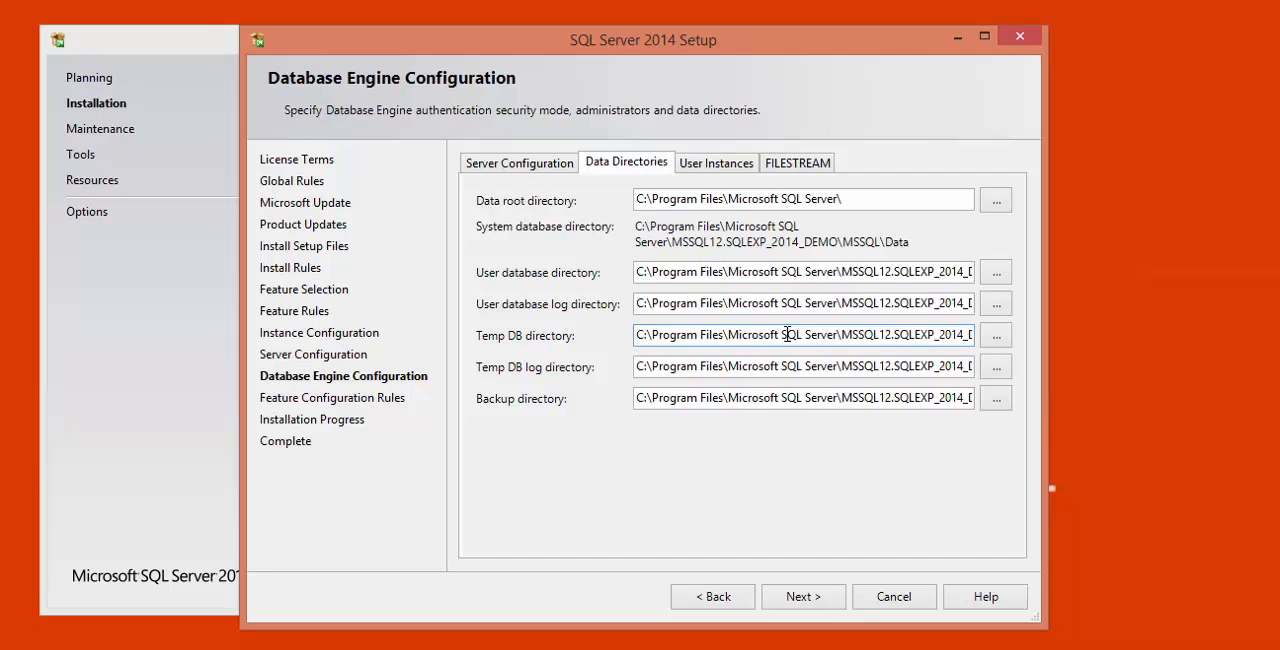
key("End")
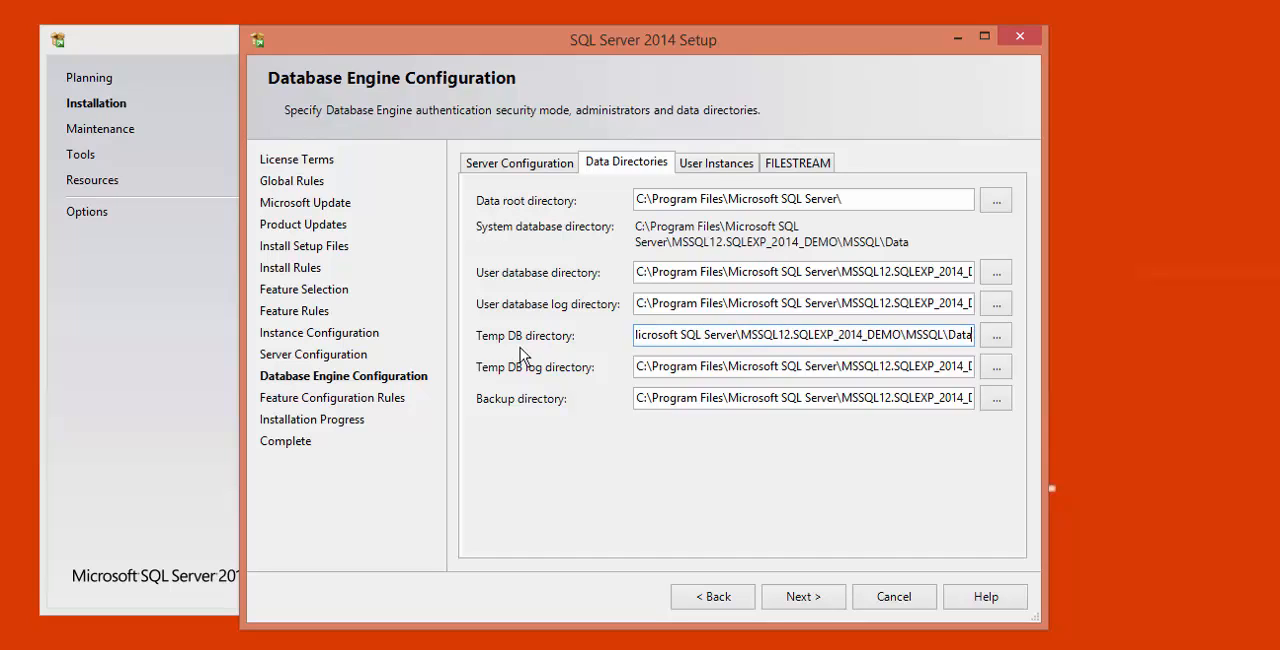
left_click(797, 368)
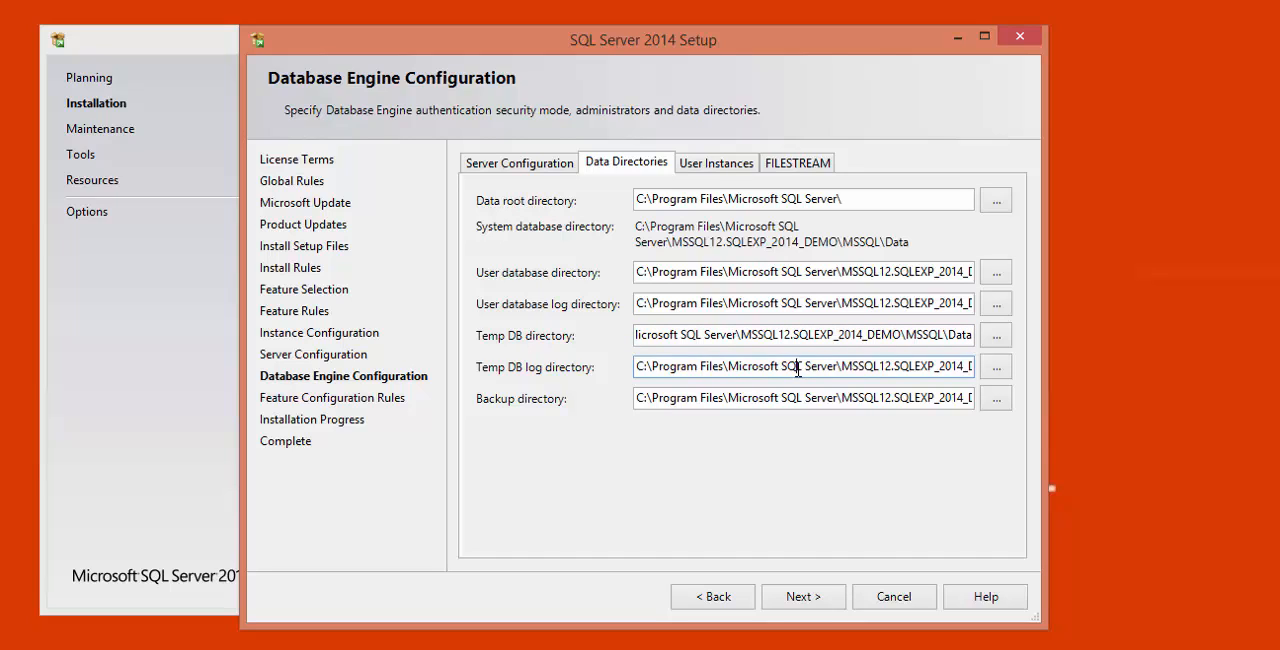
key("End")
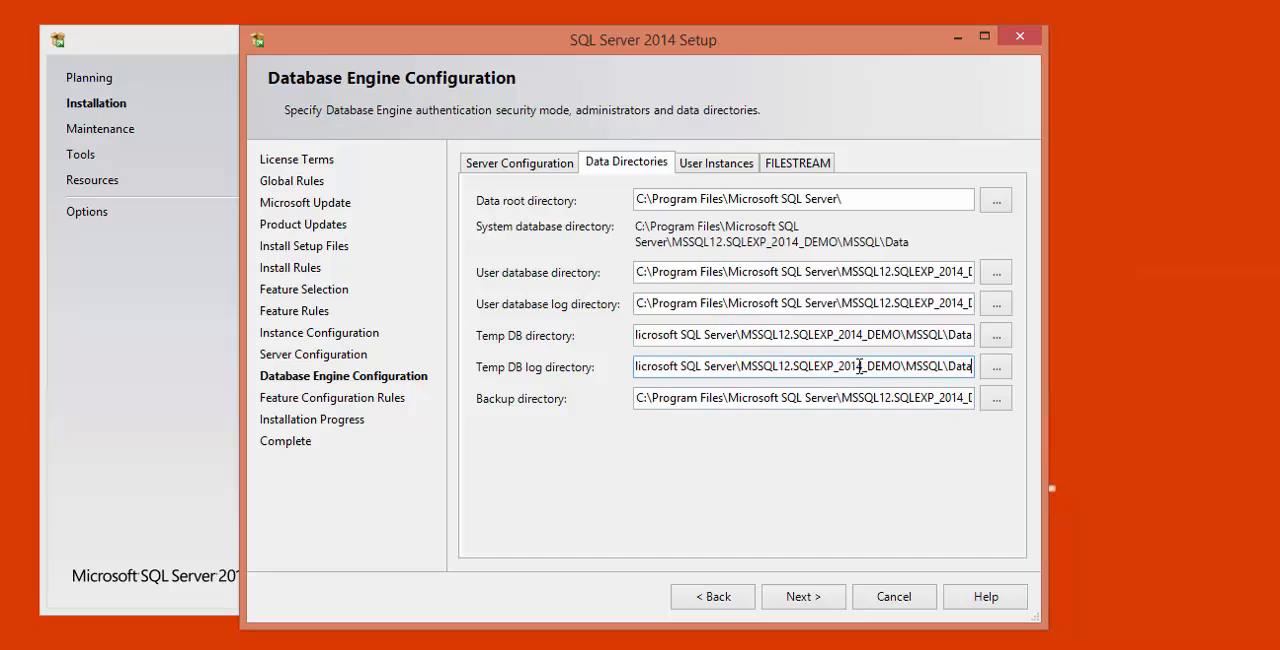
left_click_drag(859, 366, 963, 366)
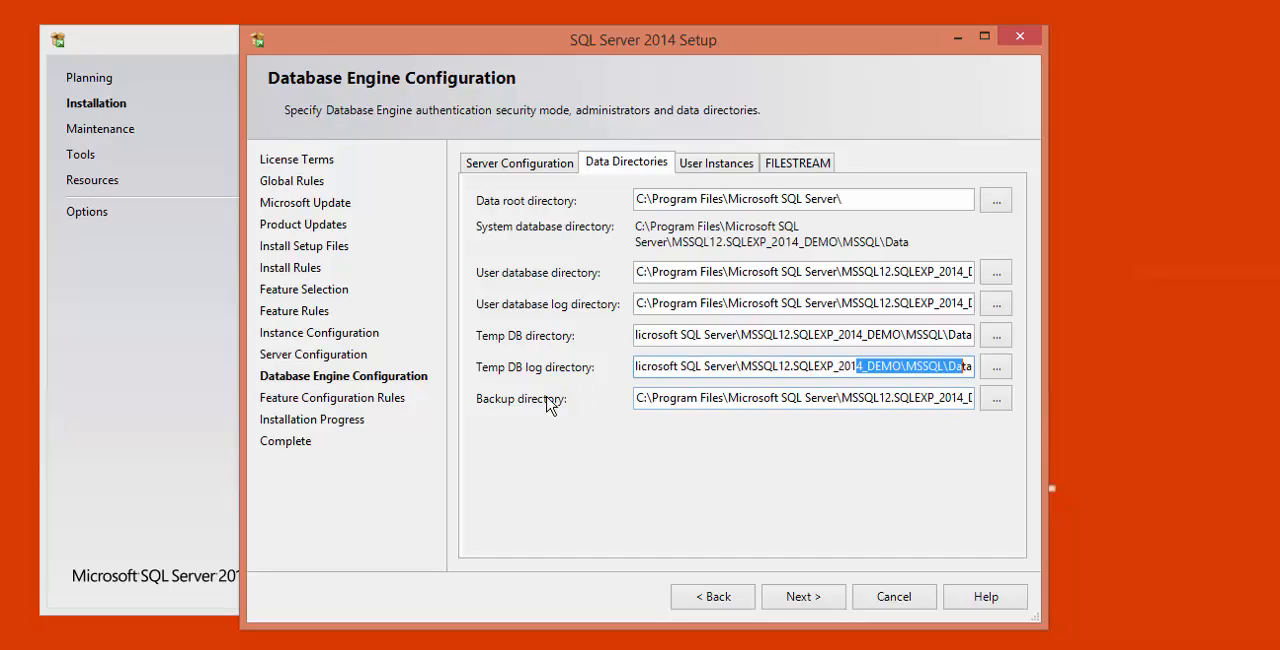
left_click(647, 399)
key("End")
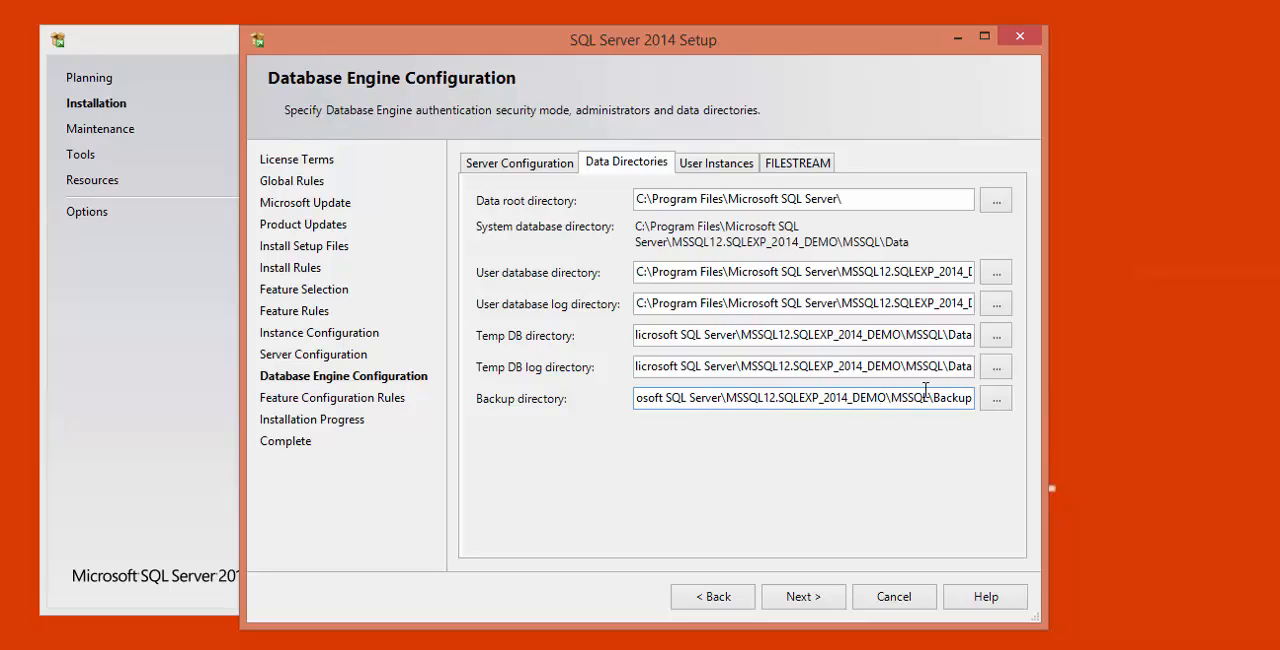
left_click_drag(972, 397, 591, 398)
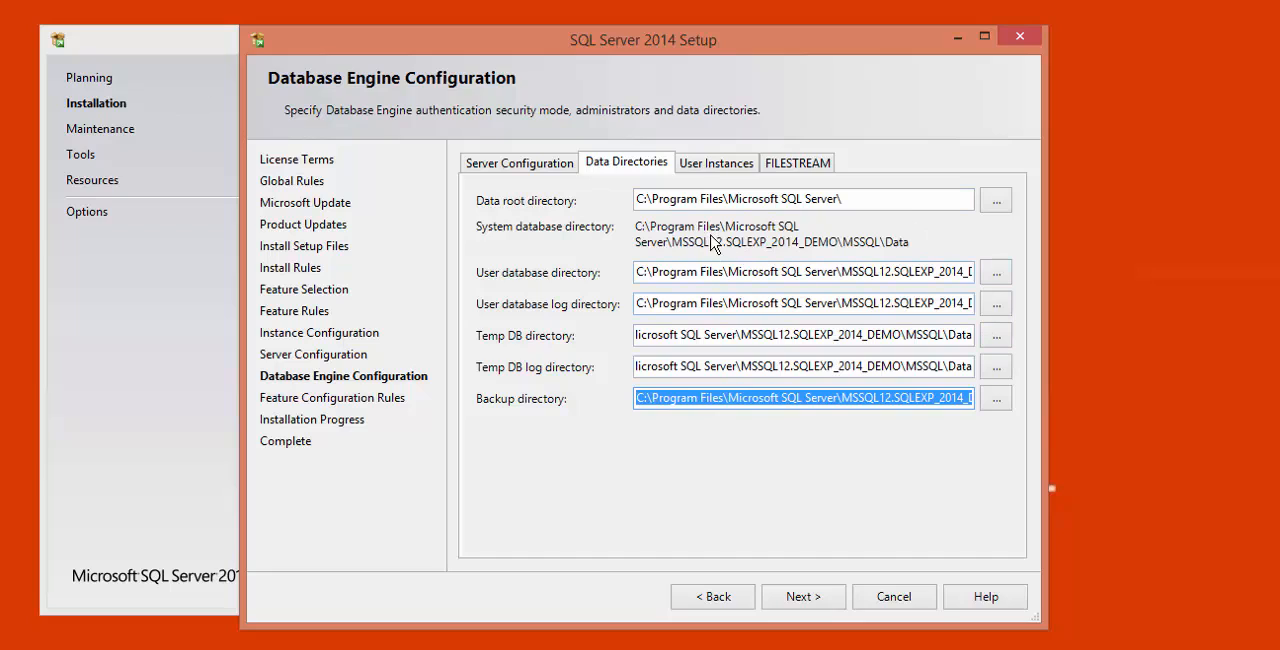
- Review the user instance and FILESTREAM options, keep the database engine settings and proceed with the installation
left_click(718, 167)
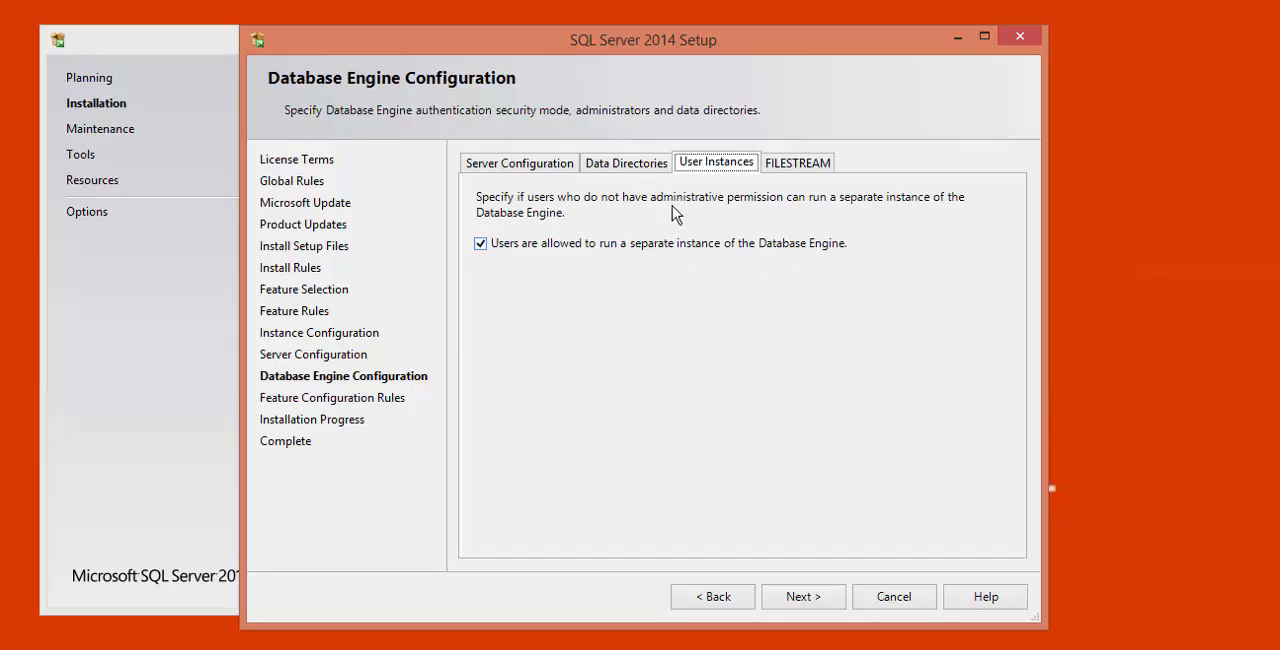
left_click(806, 172)
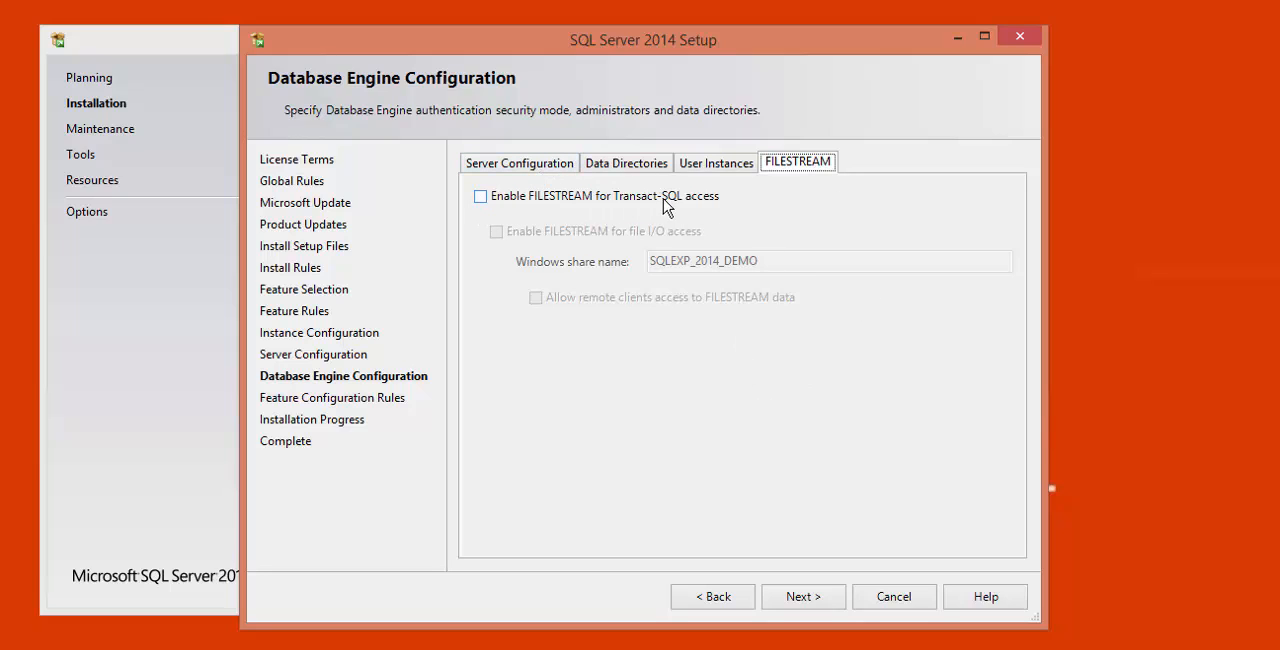
left_click(534, 163)
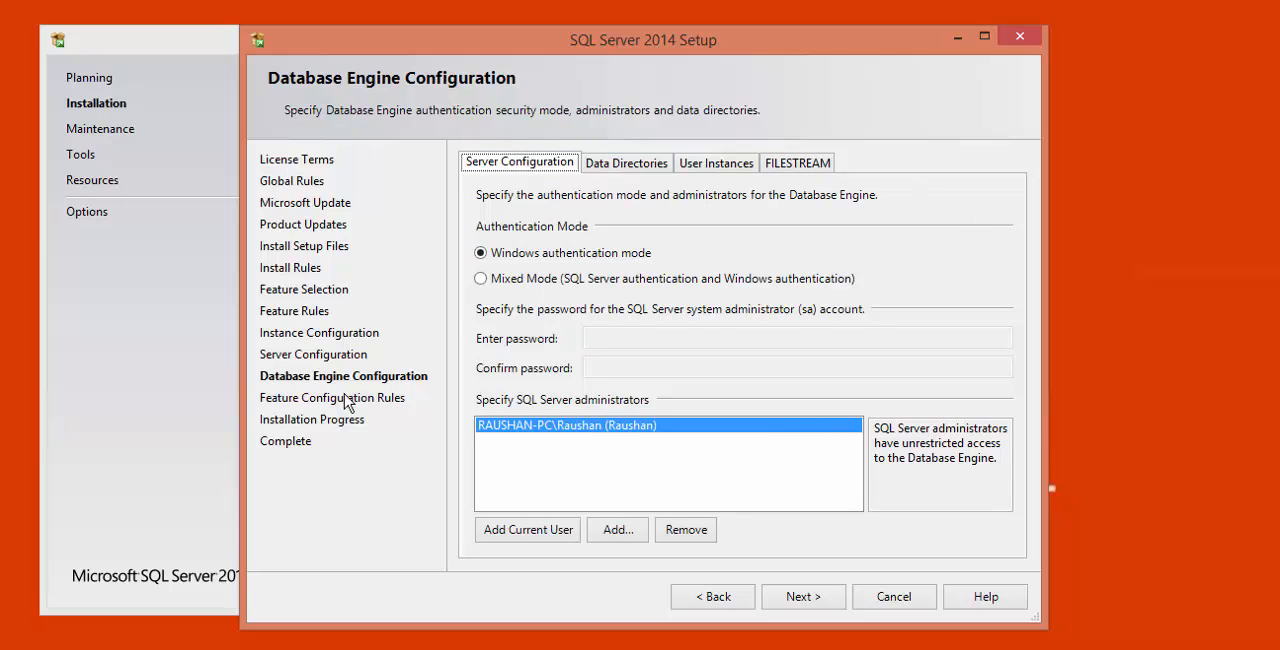
left_click(806, 597)
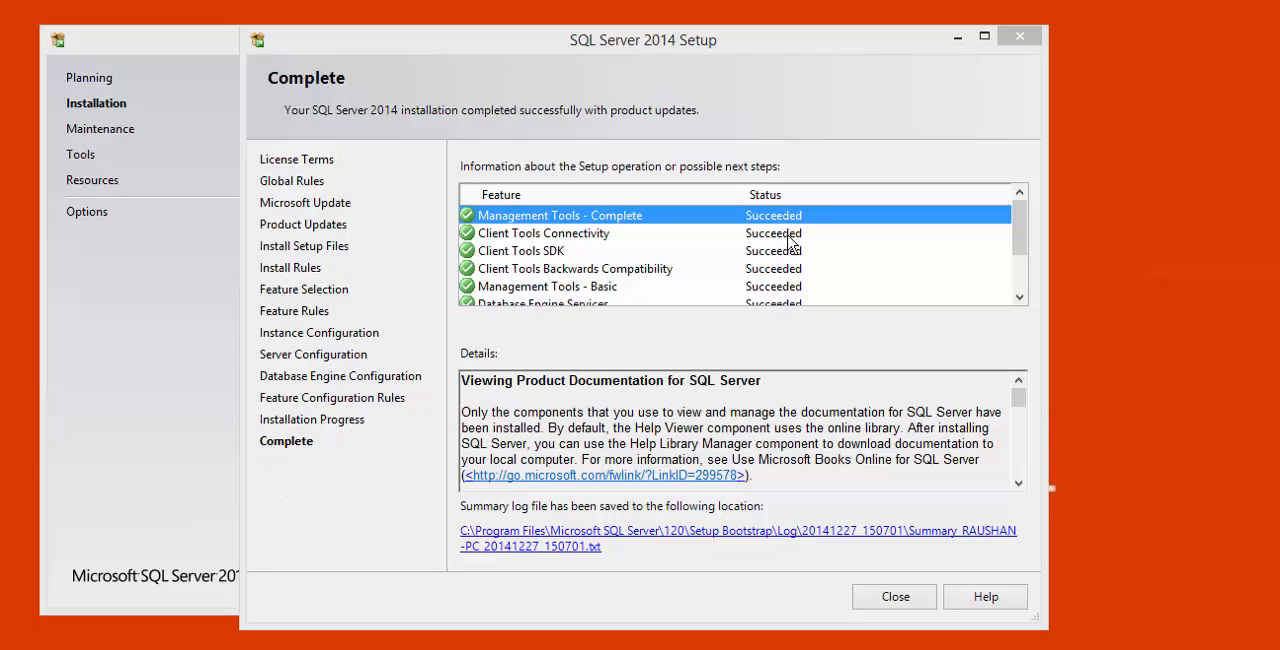
- Check the installation status of each feature in the completed setup, from the management tools to the setup support files
left_click(578, 238)
scroll(600, 246, "down", 2)
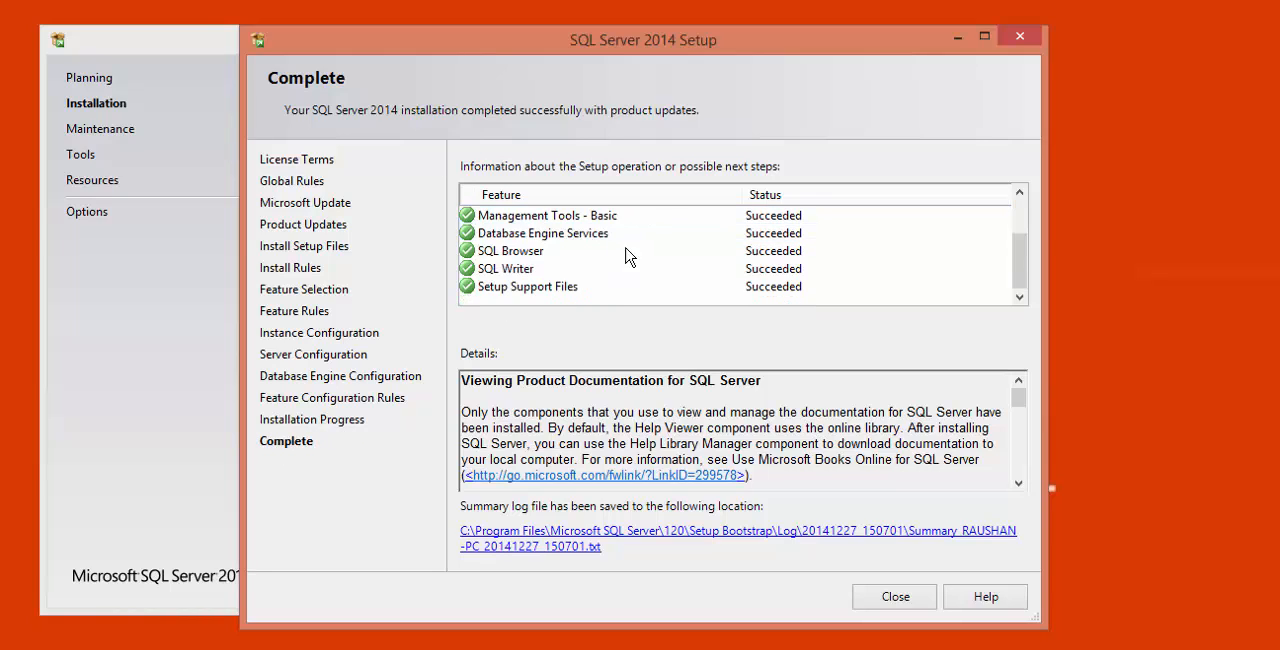
scroll(626, 252, "up", 2)
left_click(561, 218)
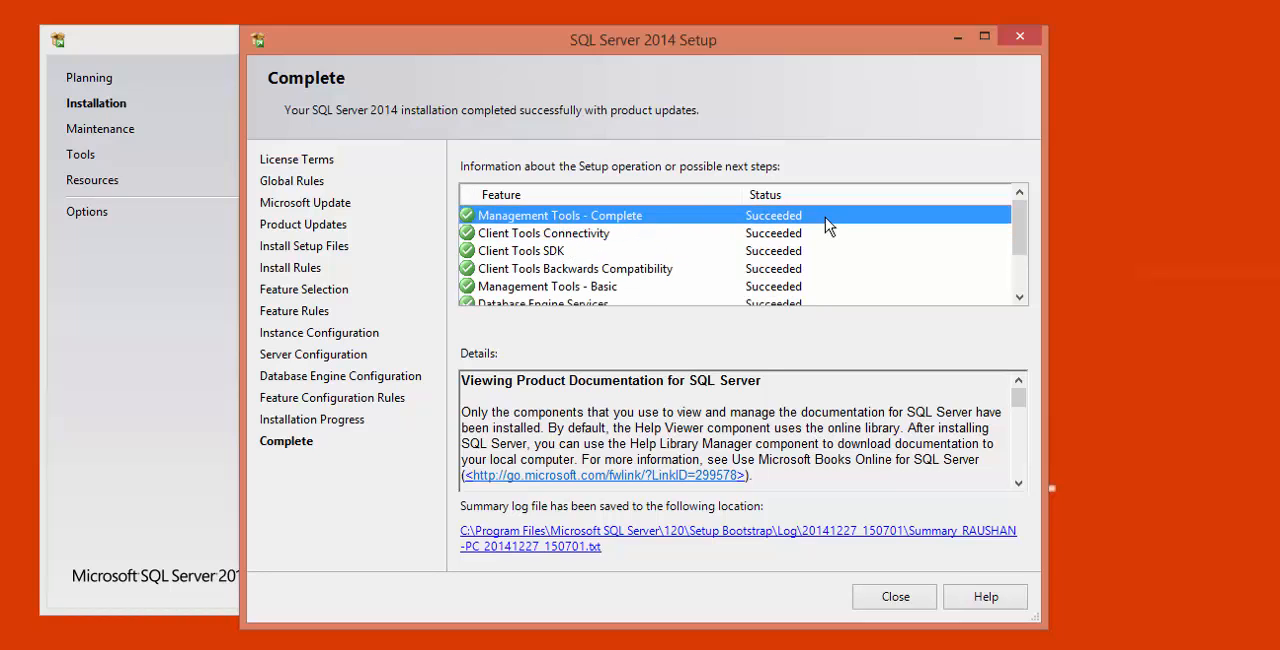
left_click(533, 236)
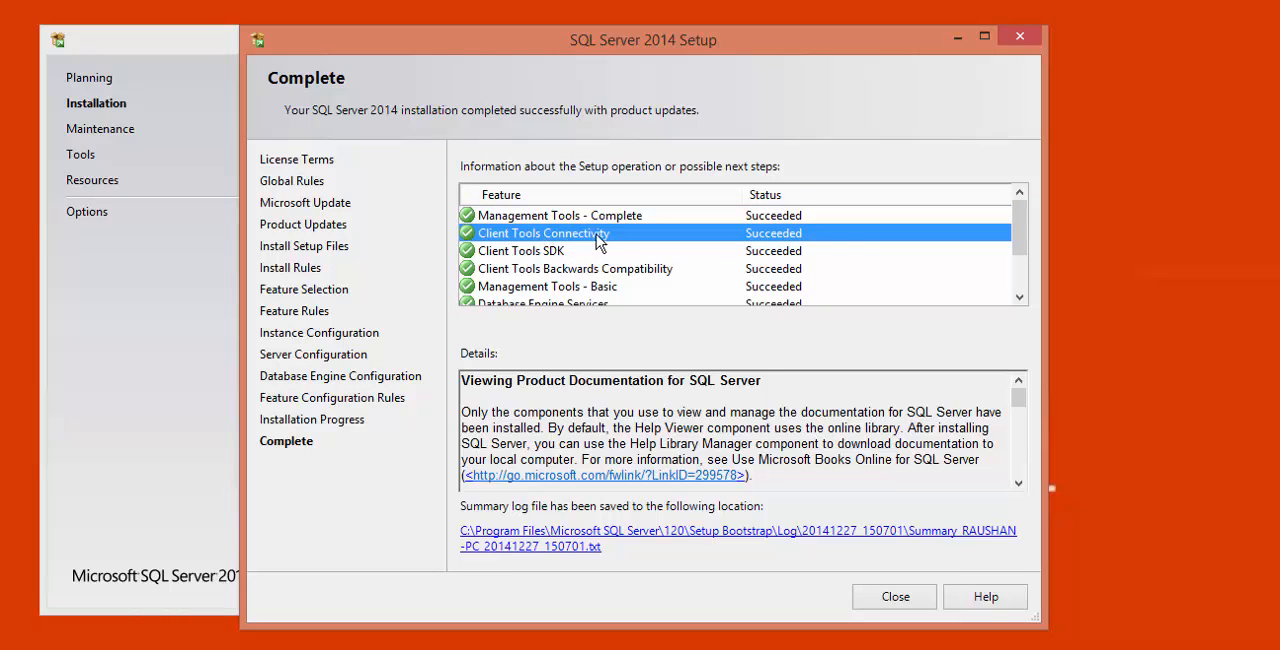
left_click(561, 257)
left_click(574, 270)
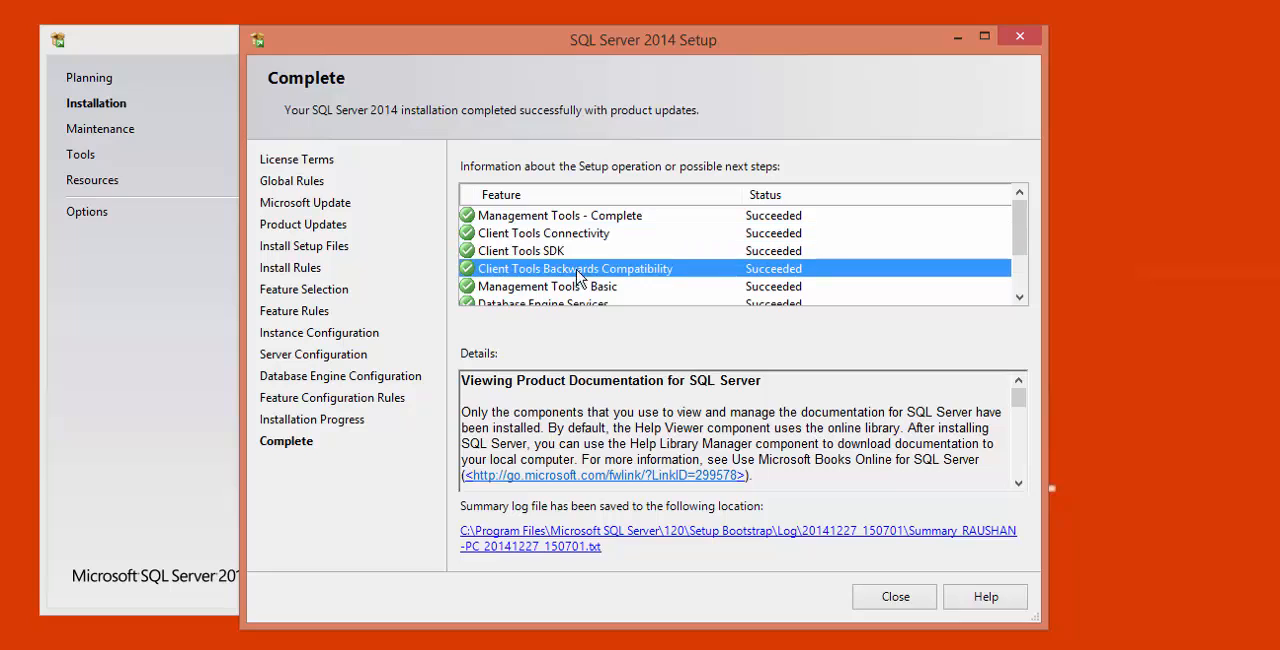
scroll(605, 280, "down", 1)
left_click(575, 253)
scroll(590, 273, "down", 1)
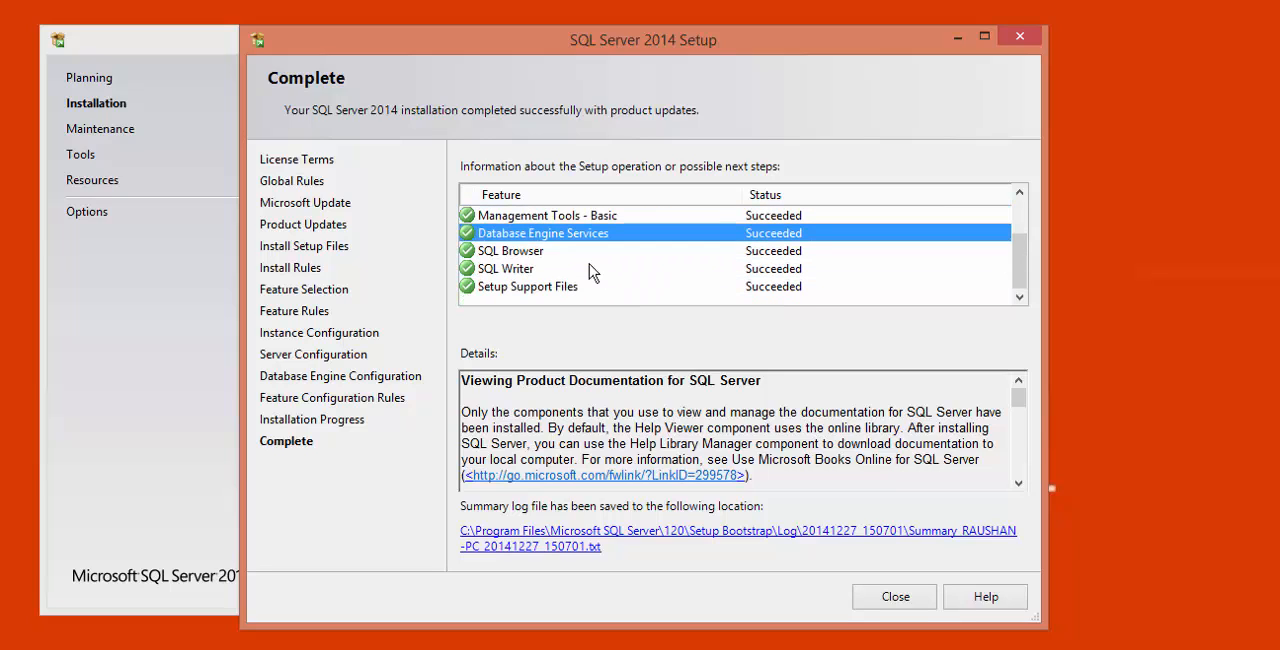
left_click(533, 254)
left_click(531, 288)
left_click(550, 216)
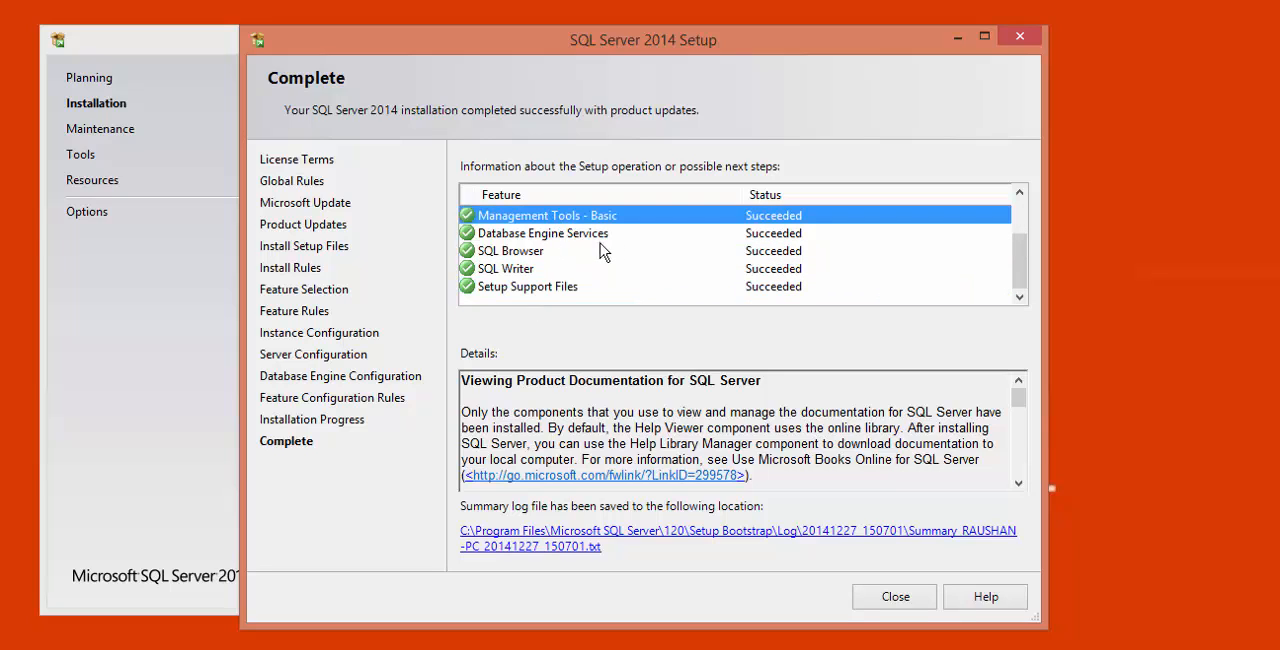
- Recheck the installation status of the setup features, from Management Tools - Complete down to Setup Support Files
left_click(545, 251)
left_click(516, 270)
left_click(516, 288)
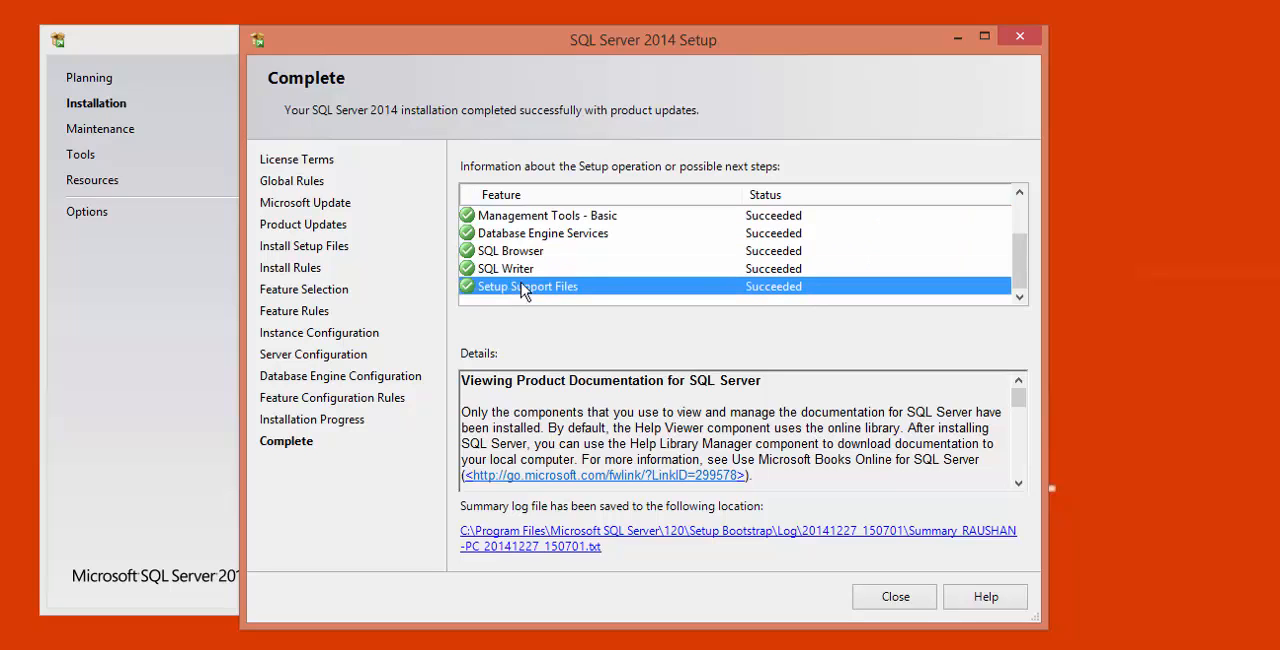
scroll(729, 286, "up", 2)
left_click(585, 222)
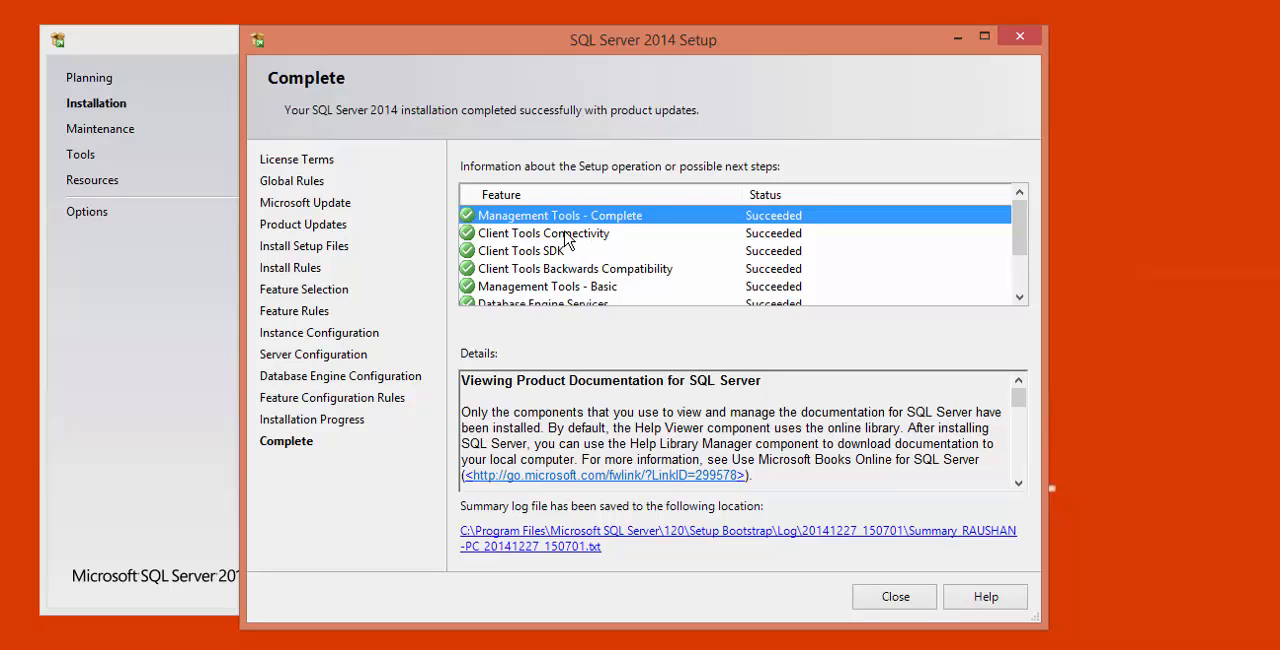
left_click(566, 233)
scroll(657, 258, "down", 2)
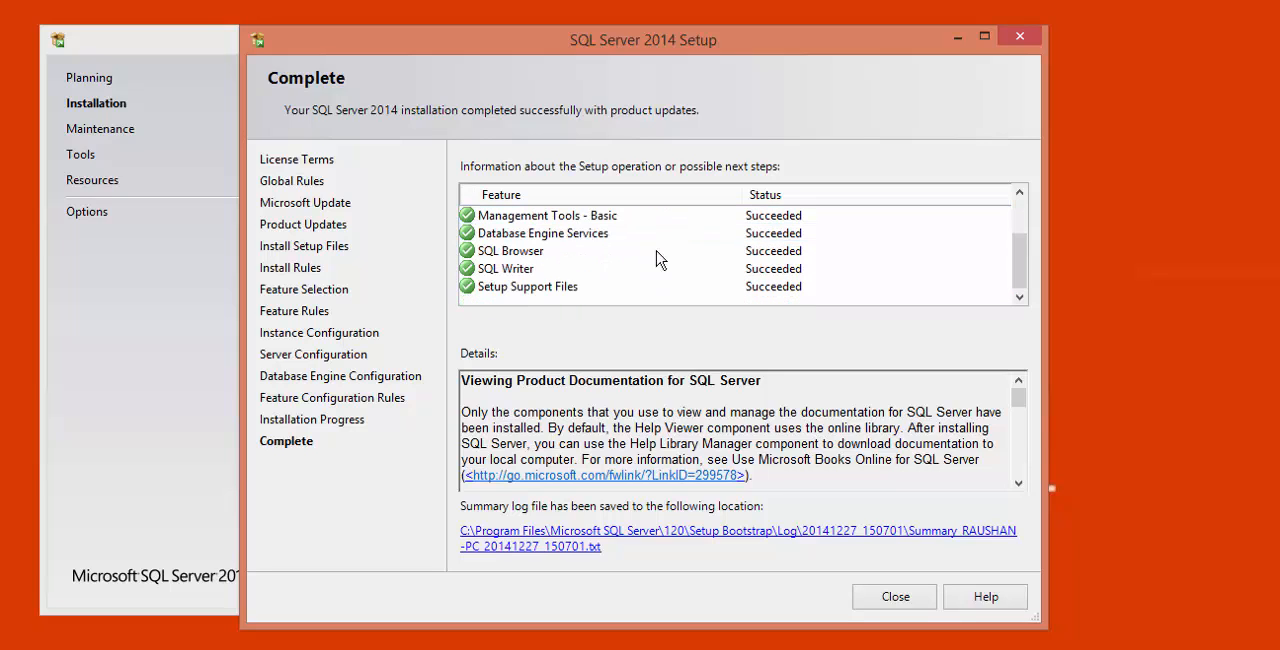
left_click(785, 251)
scroll(788, 265, "up", 2)
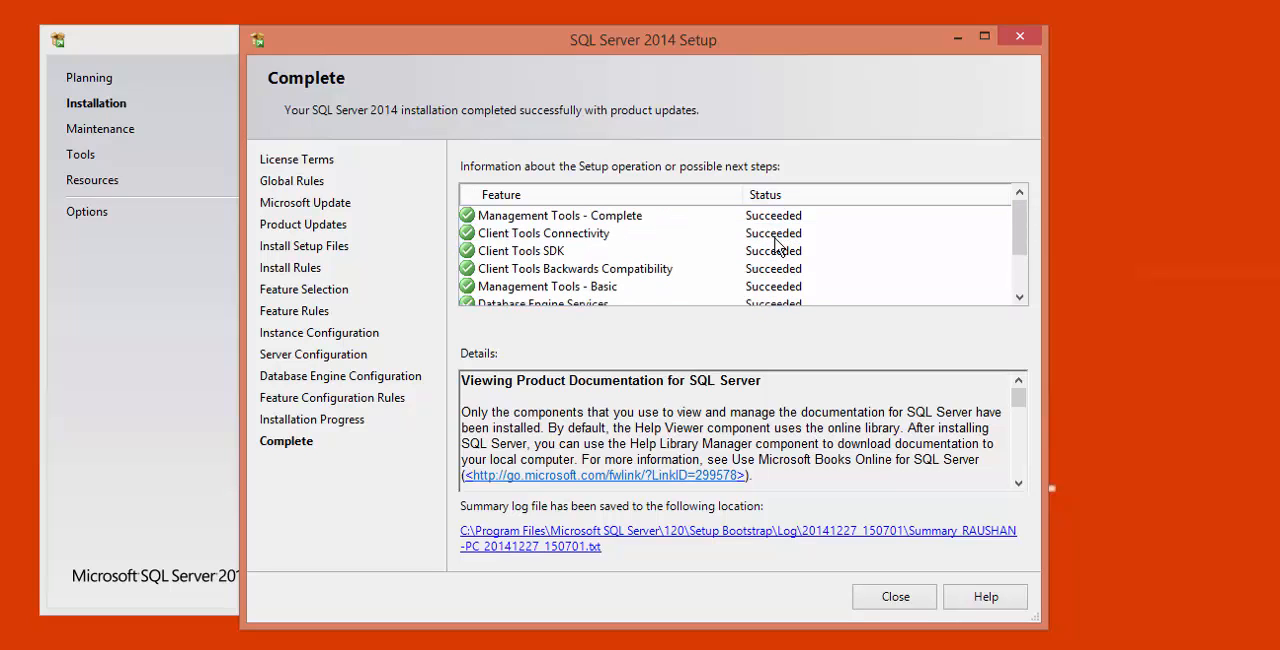
scroll(780, 245, "down", 2)
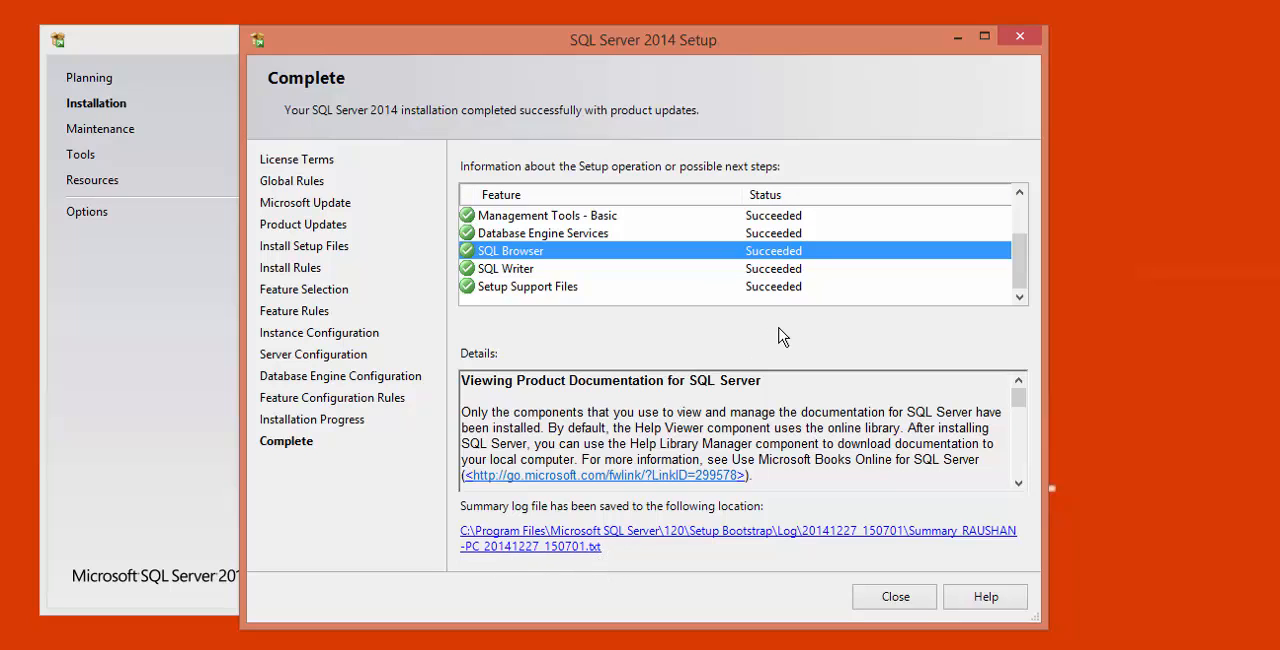
left_click(768, 287)
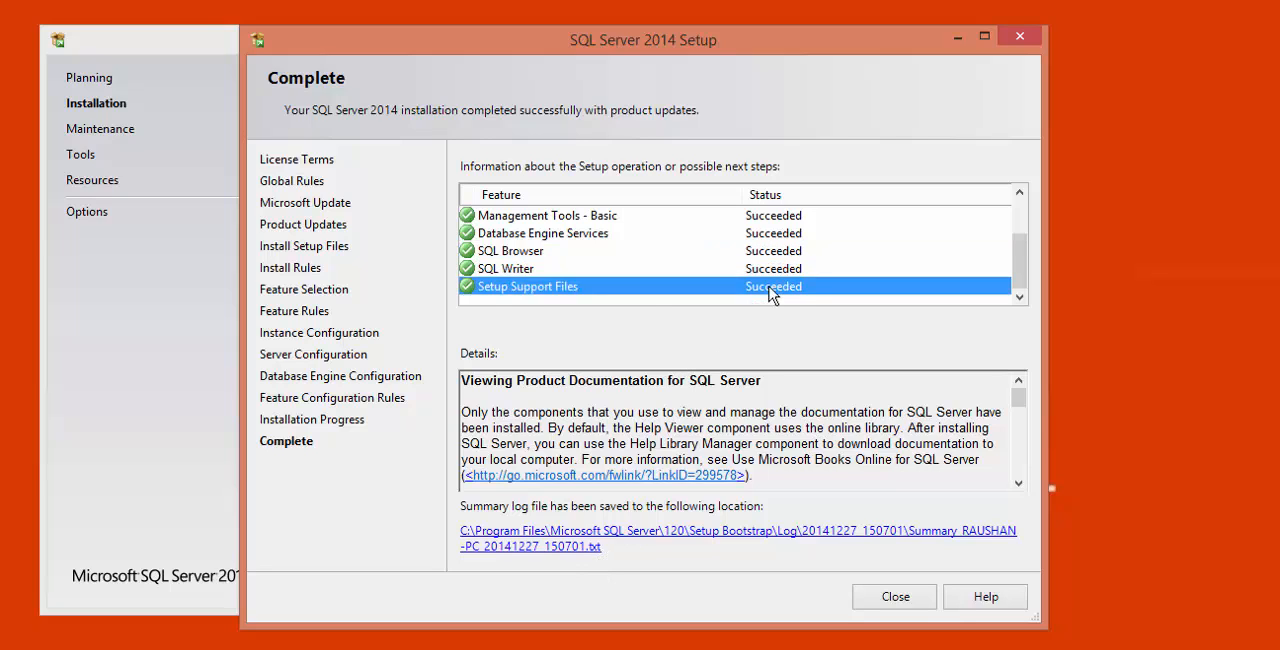
scroll(771, 292, "up", 2)
scroll(772, 292, "down", 2)
scroll(776, 265, "up", 2)
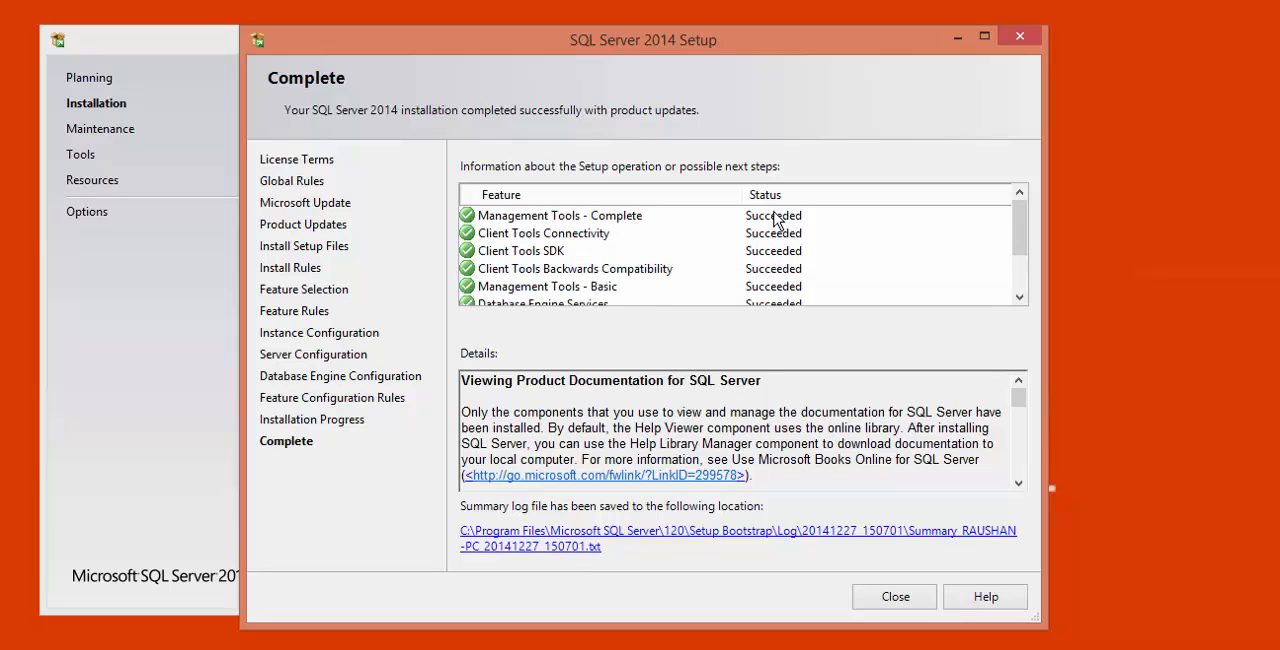
- Review the status of the client and management tools features, and close the completed setup and the SQL Server Installation Center
left_click(776, 218)
left_click(772, 236)
left_click(774, 252)
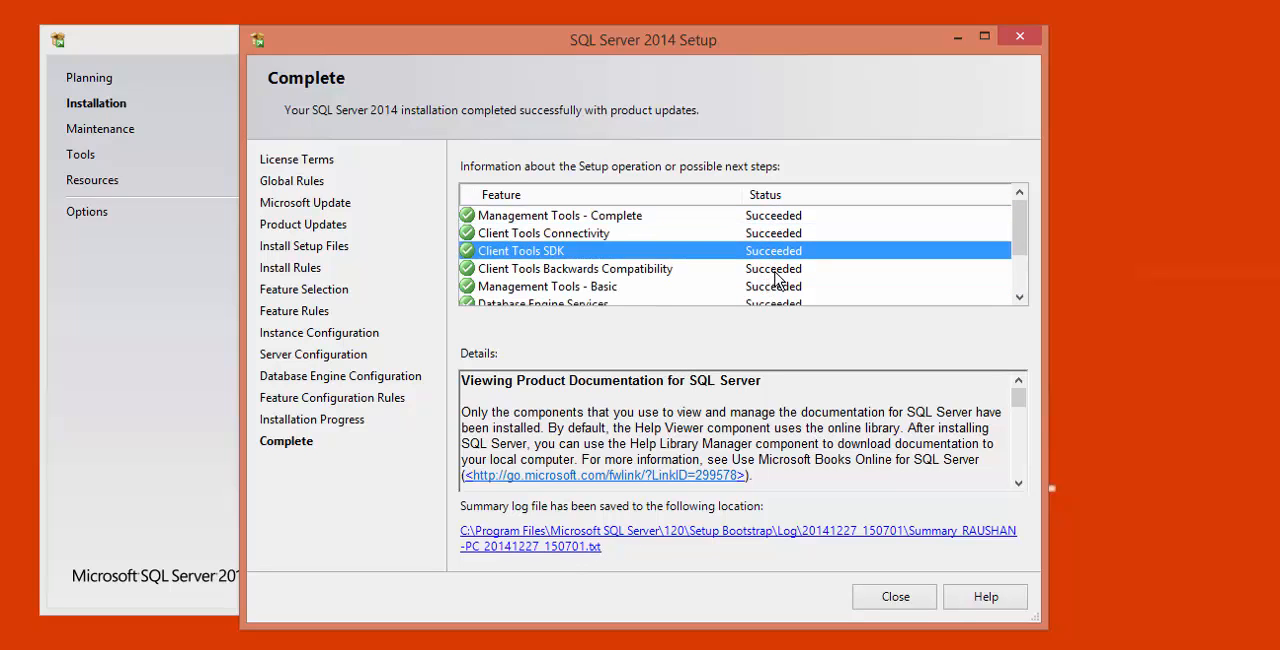
left_click(766, 270)
left_click(790, 287)
scroll(808, 285, "down", 2)
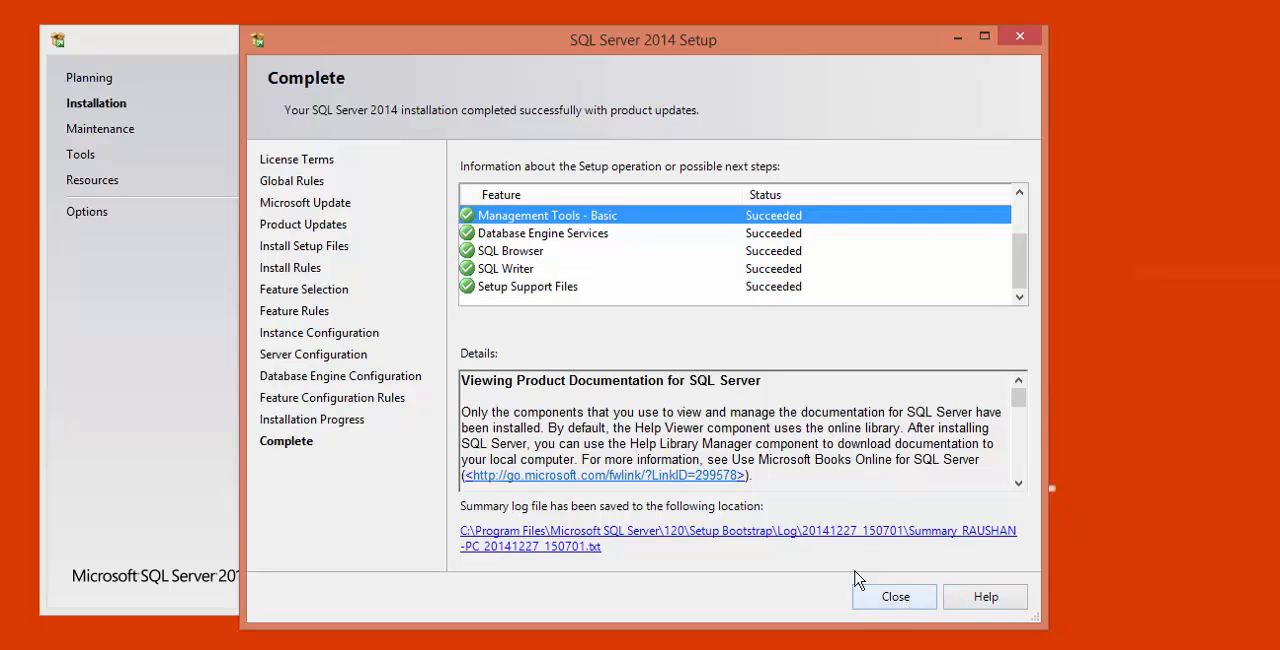
left_click(910, 600)
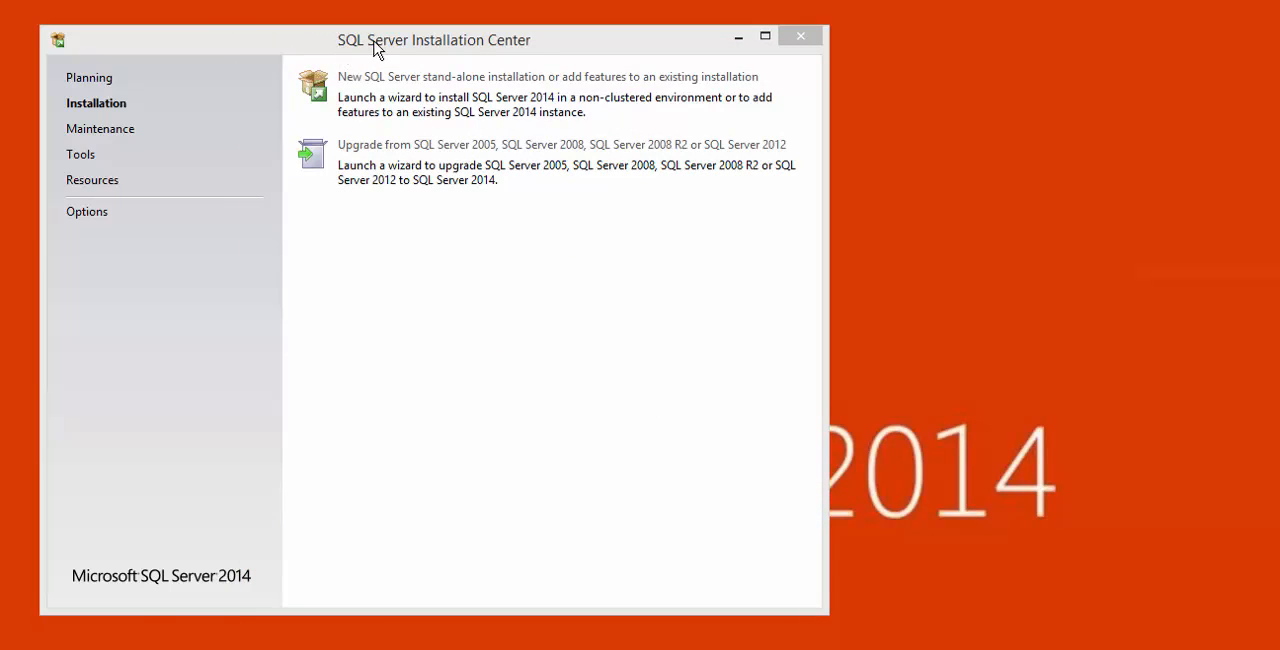
left_click(811, 40)
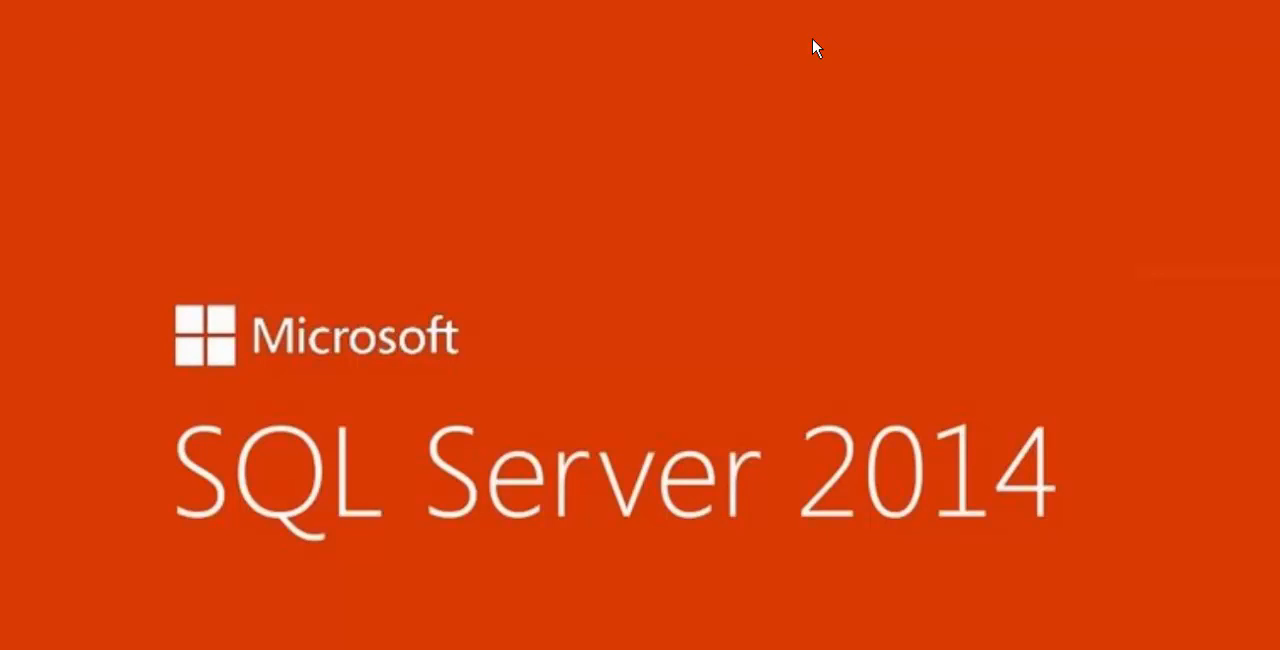
- Search the computer for "sql server 2014" and cut the search text back to "sql"
key("super")
type("sql server")
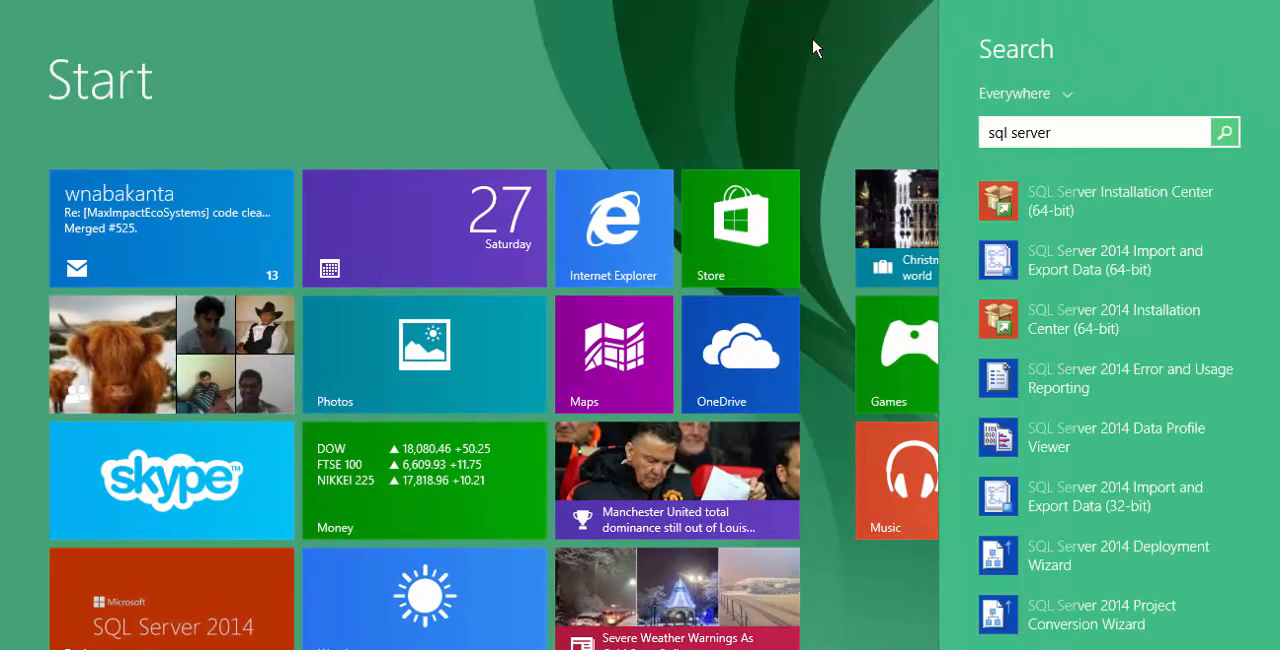
key("Down")
type("2014")
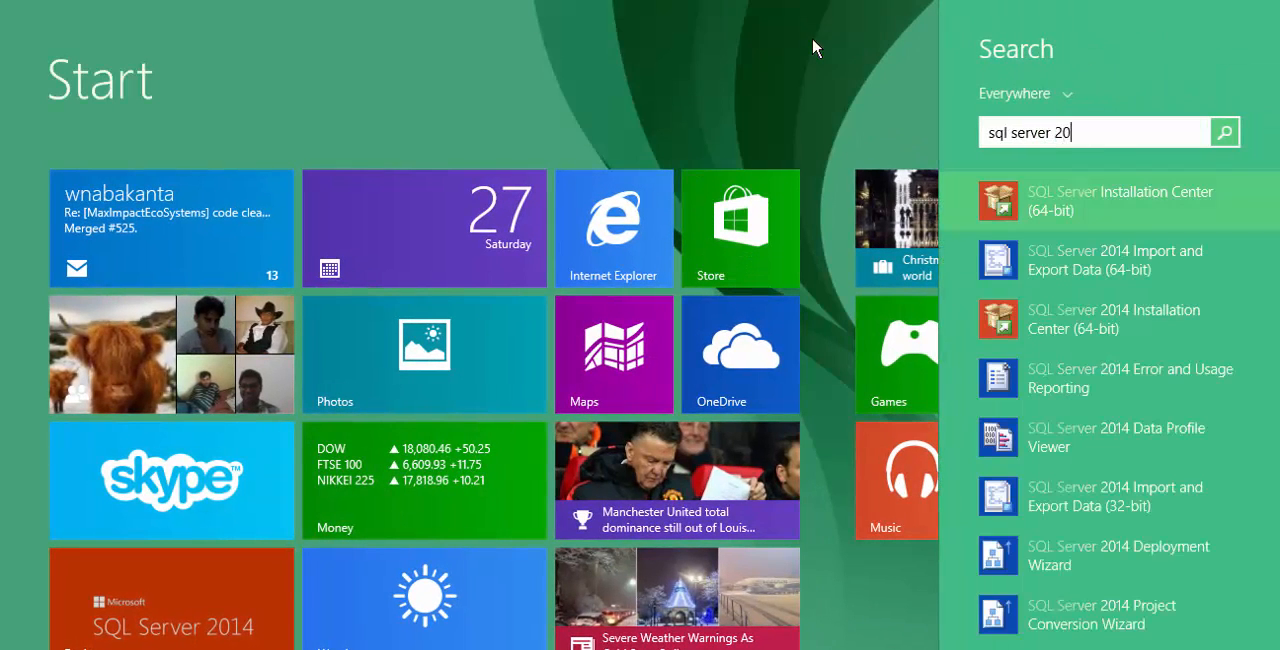
key("Down")
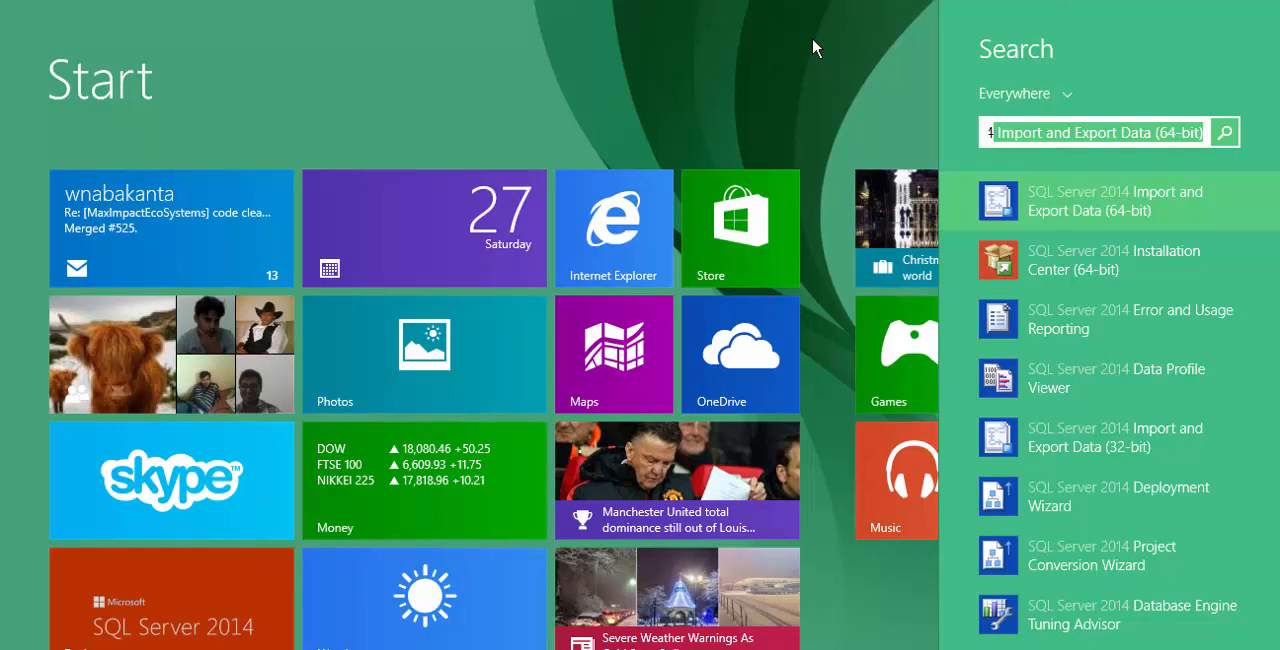
key("Left")
key("BackSpace")
key("BackSpace")
key("BackSpace")
key("BackSpace")
key("BackSpace")
key("BackSpace")
key("BackSpace")
key("BackSpace")
key("BackSpace")
key("BackSpace")
key("BackSpace")
key("shift+End")
key("Delete")
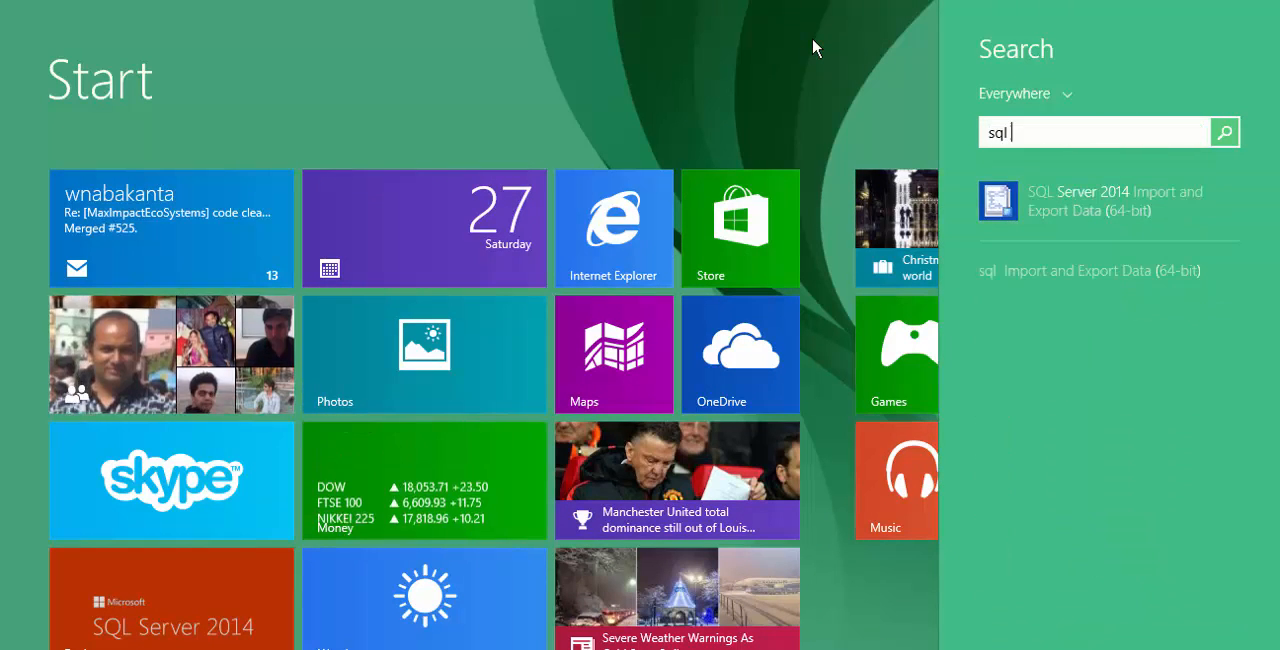
- Search for "sql server managem" and launch SQL Server 2014 Management Studio
type("server mana")
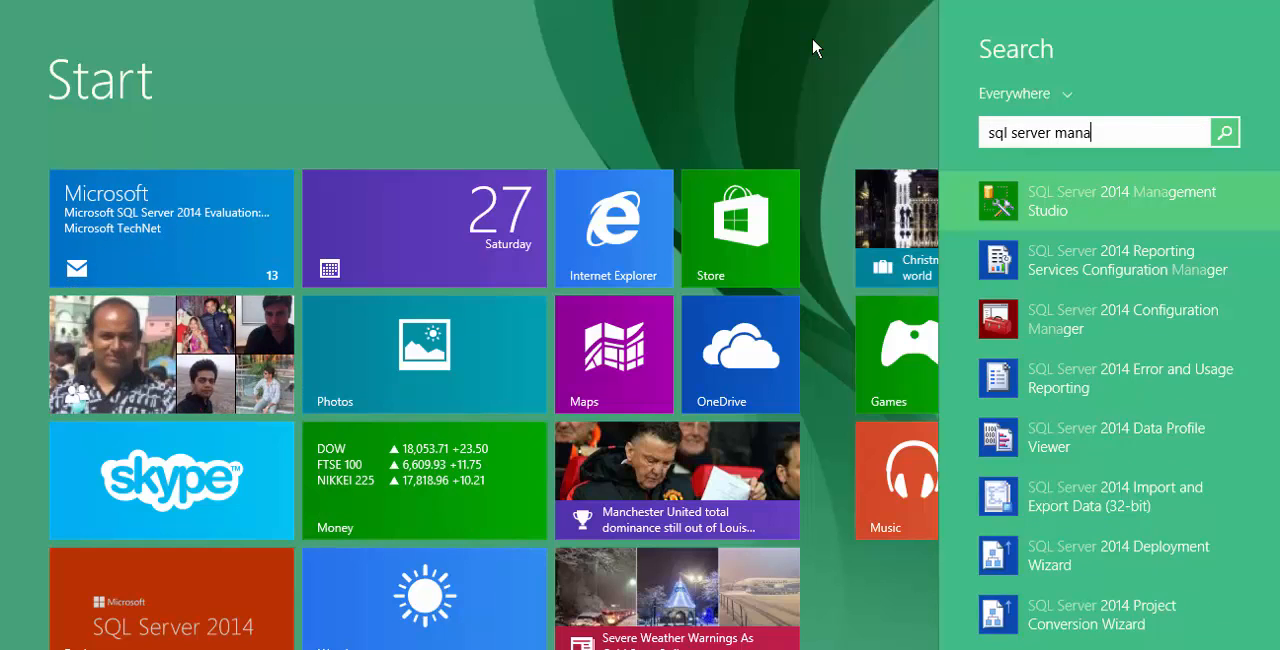
type("gem")
key("Return")
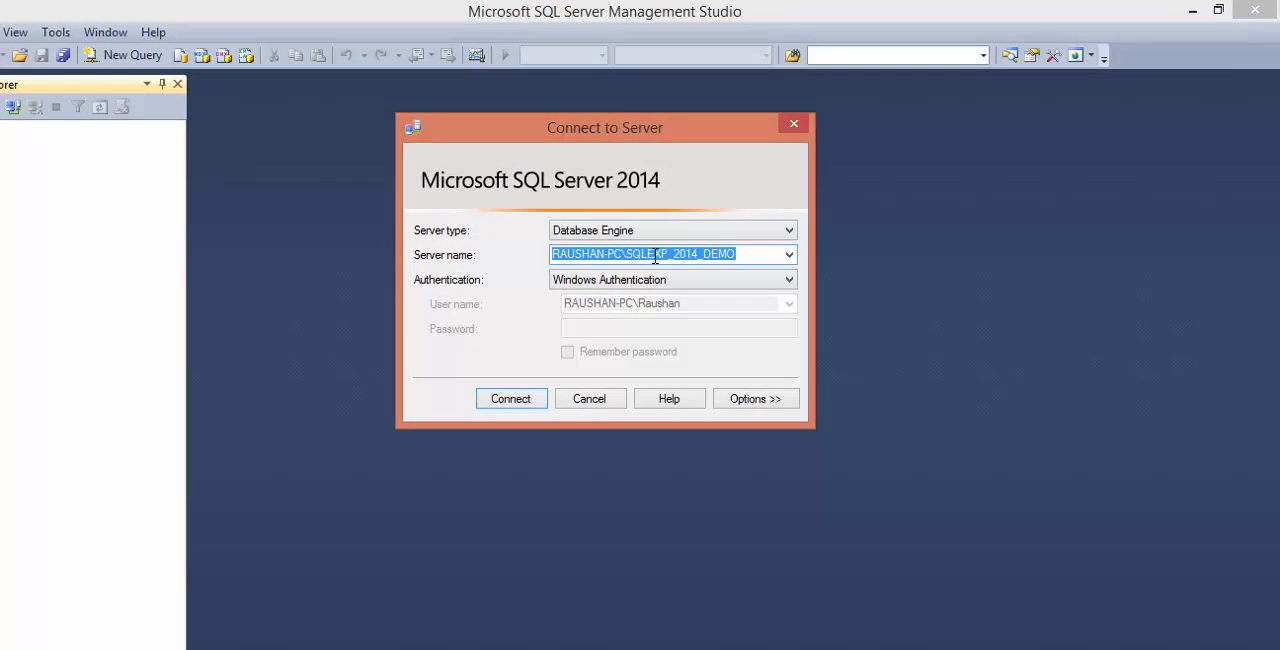
- Examine the computer name and the instance name SQLEXP_2014_DEMO within the server name of the connection dialog
left_click(630, 255)
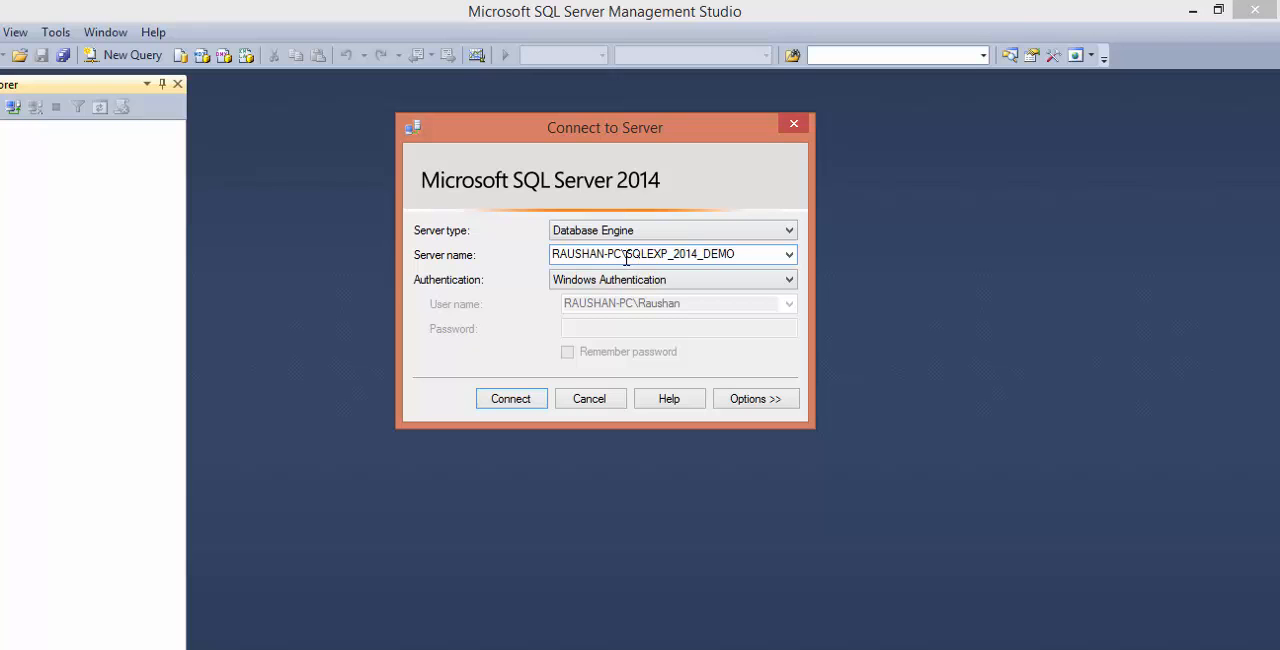
left_click_drag(628, 257, 749, 254)
left_click(718, 255)
left_click_drag(627, 254, 739, 254)
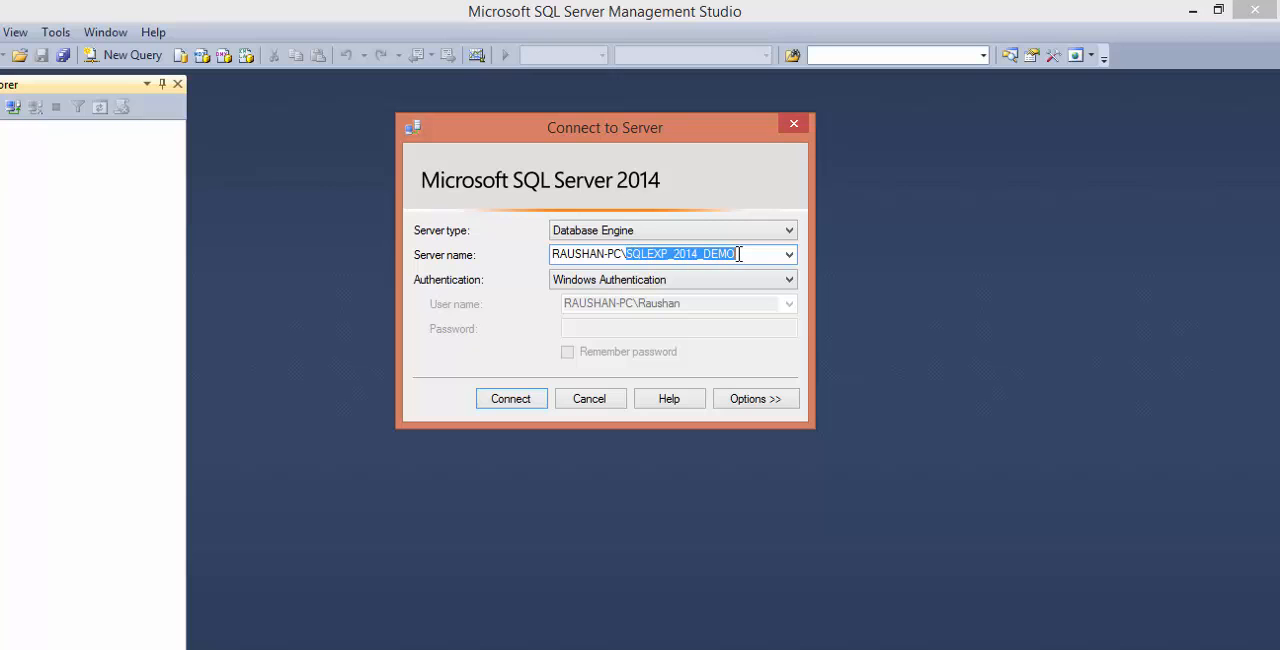
left_click(626, 256)
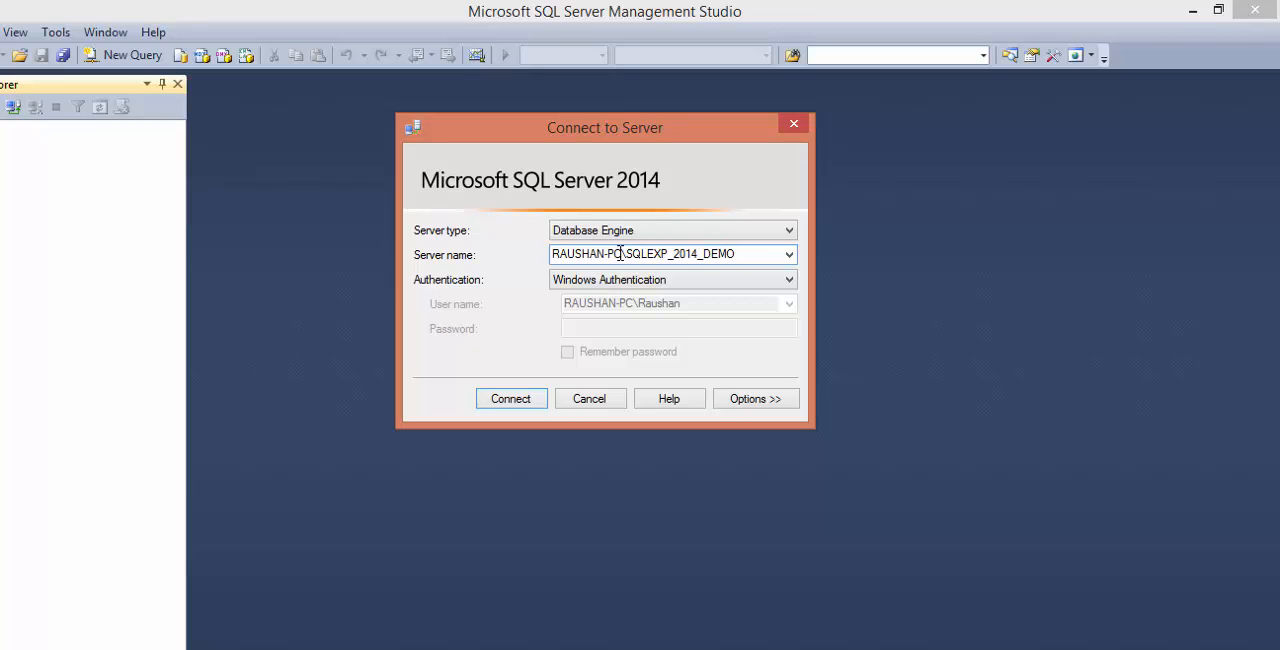
left_click_drag(621, 254, 553, 256)
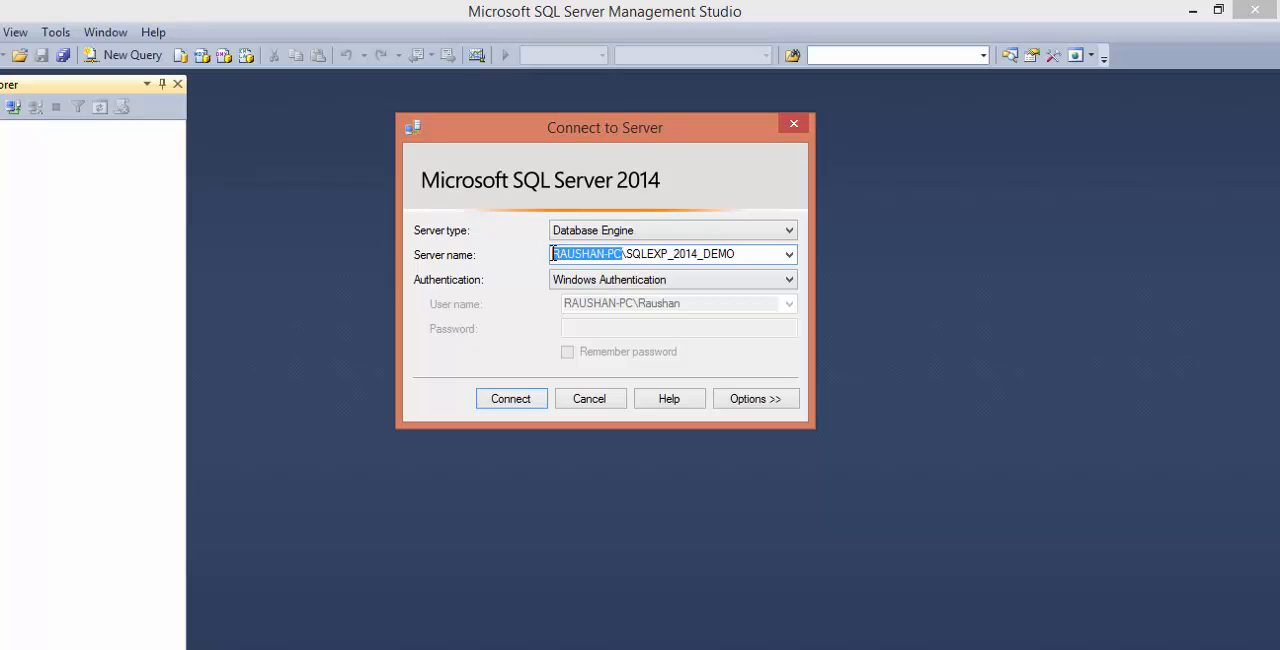
left_click(621, 256)
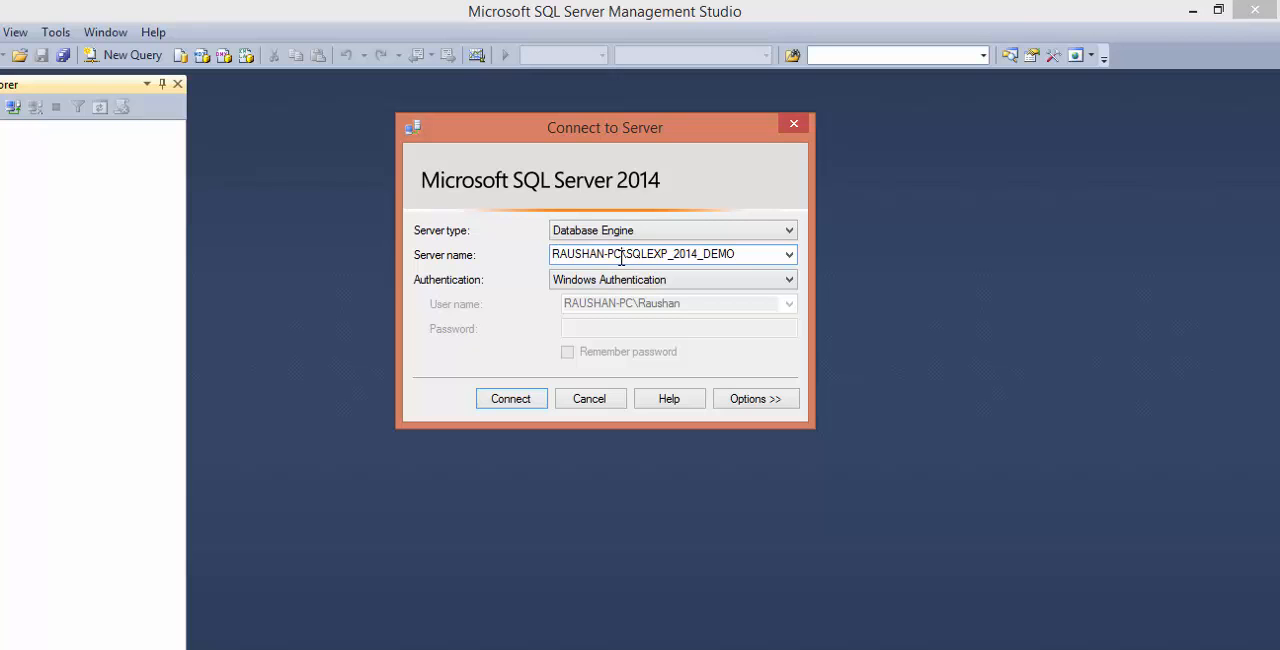
left_click_drag(621, 256, 561, 255)
left_click(628, 257)
left_click_drag(627, 254, 741, 254)
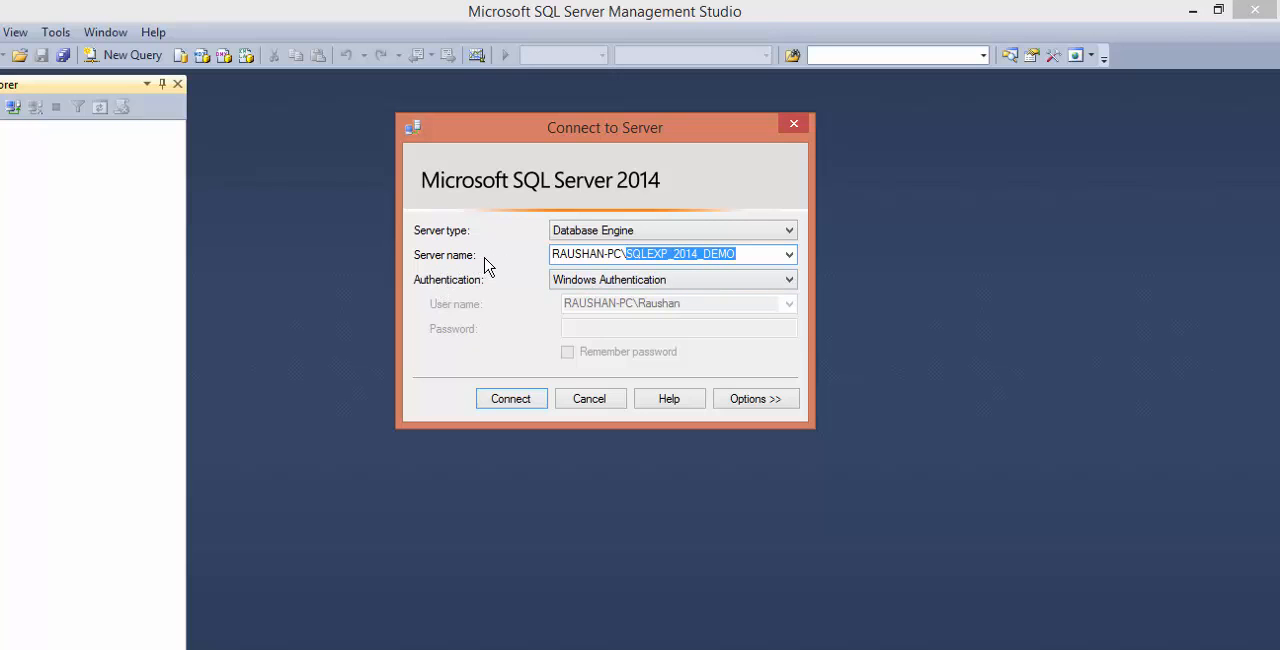
- Browse the local Database Engine servers and choose the SQLEXP_2014_DEMO instance as the server to connect to
left_click(789, 256)
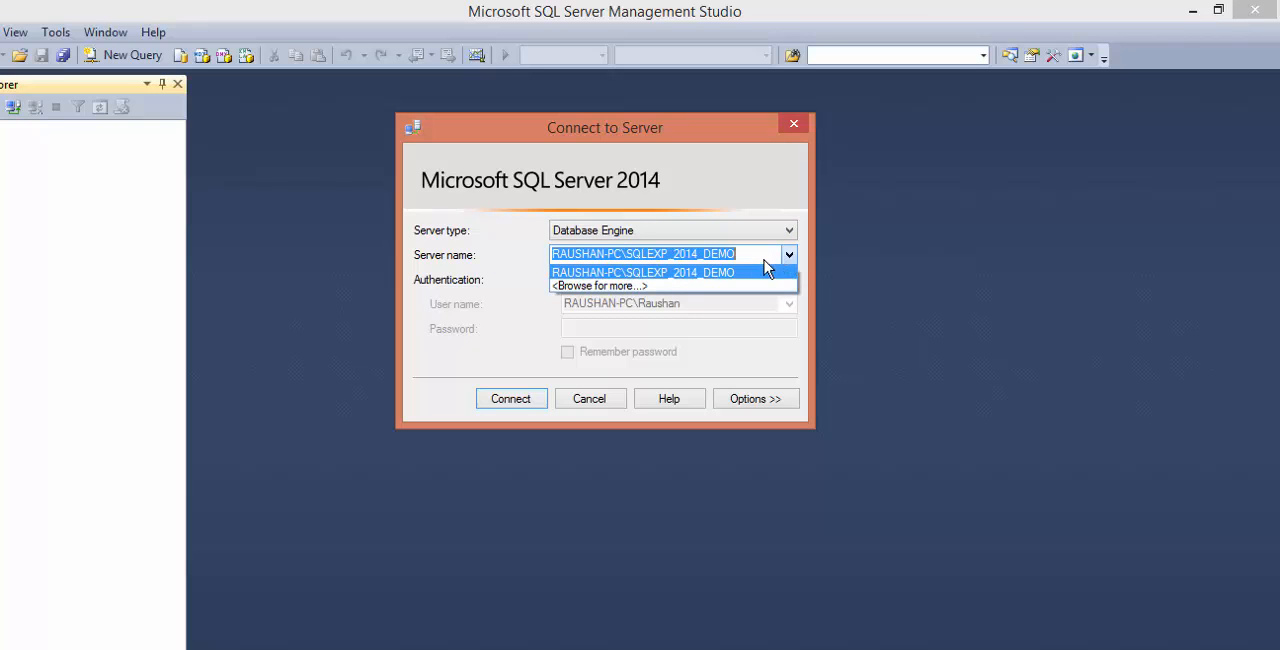
left_click(645, 287)
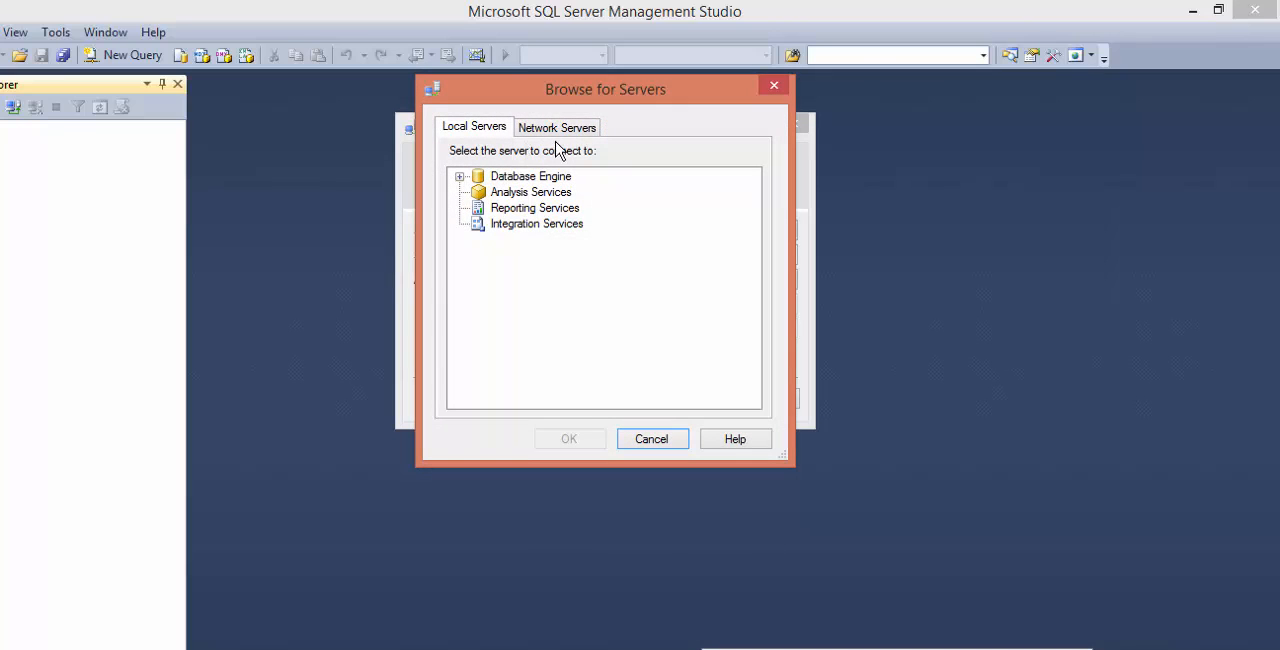
left_click(459, 177)
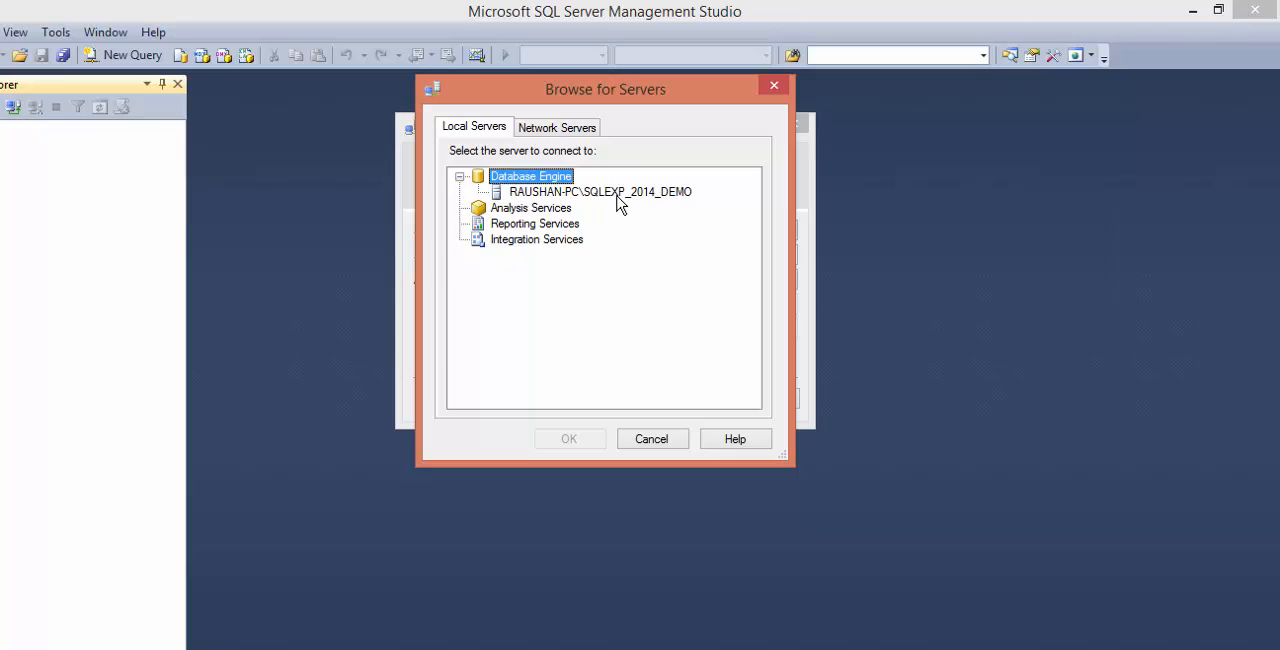
left_click(530, 193)
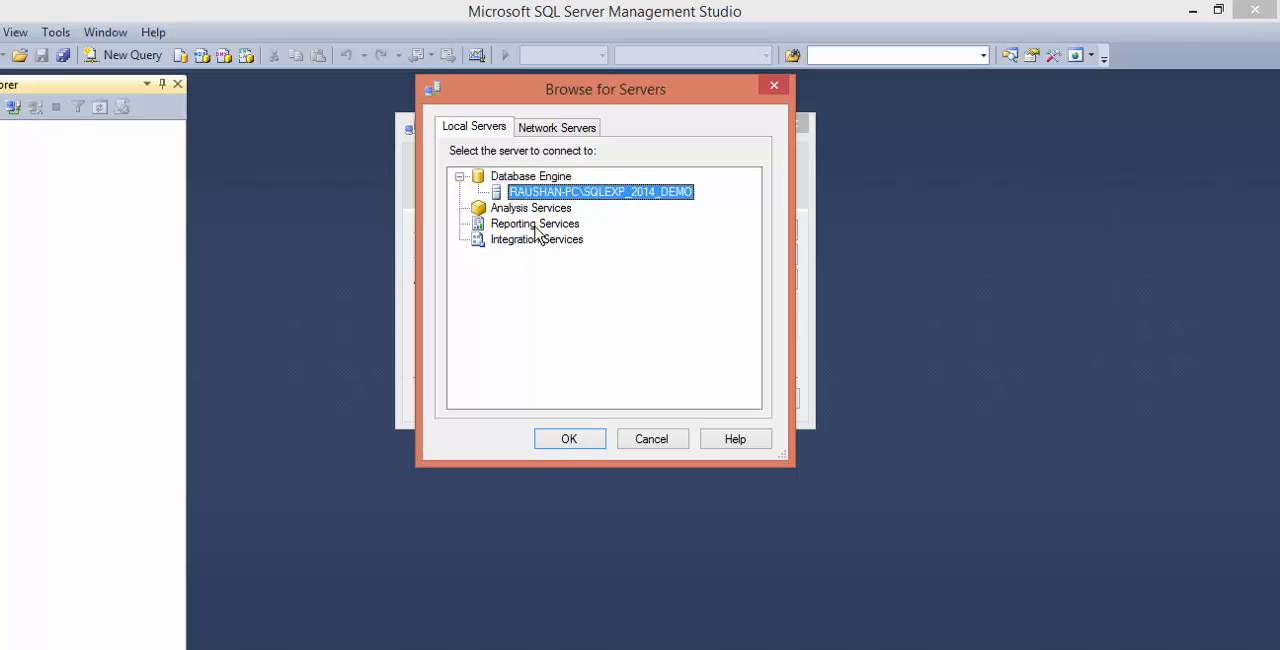
left_click(590, 438)
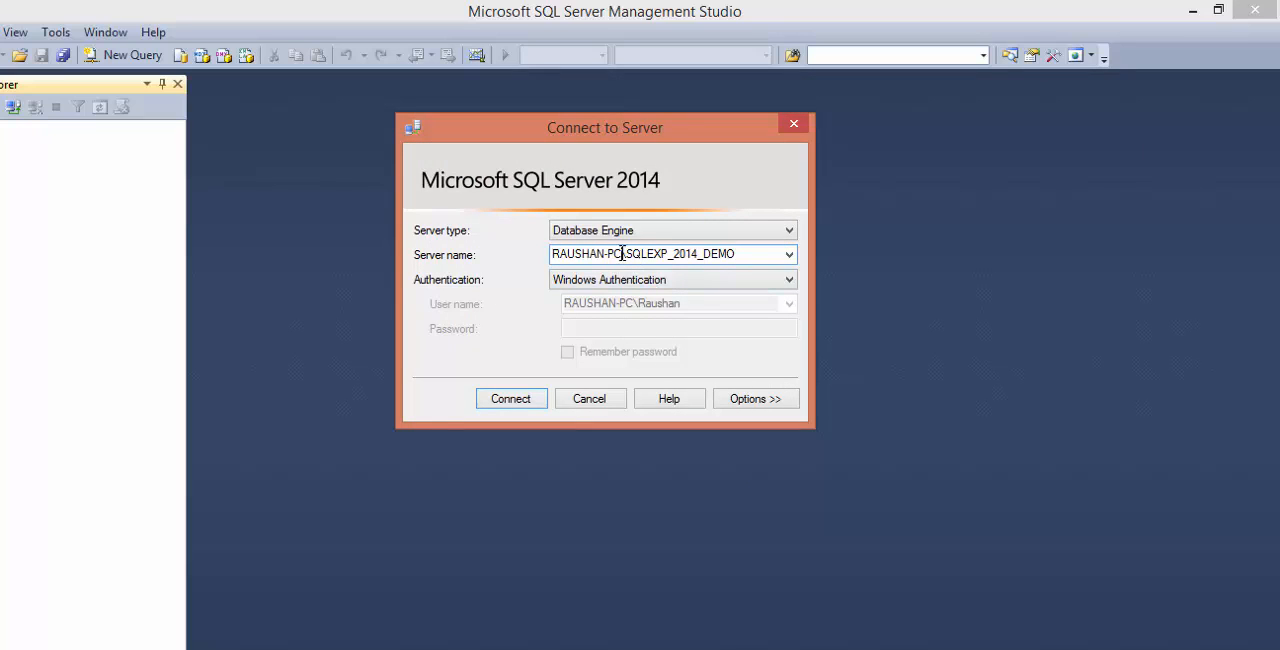
- Try localhost in place of the computer name in the server name, and clear it again
left_click_drag(622, 253, 528, 263)
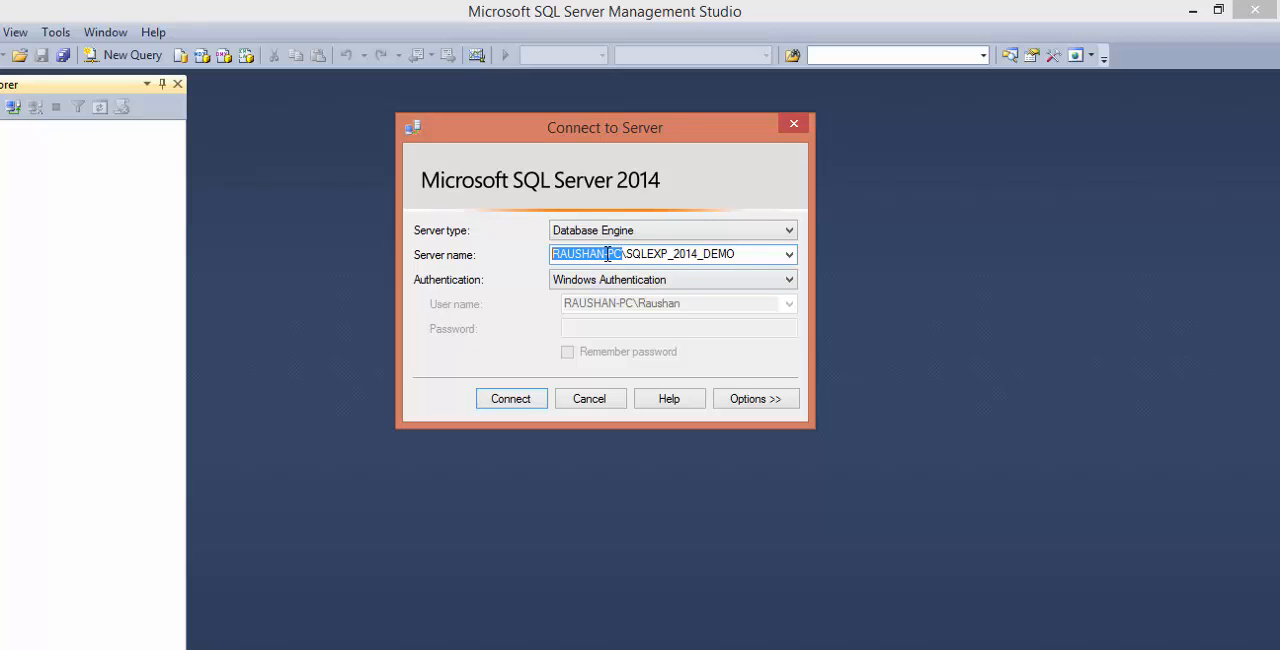
type("localhost")
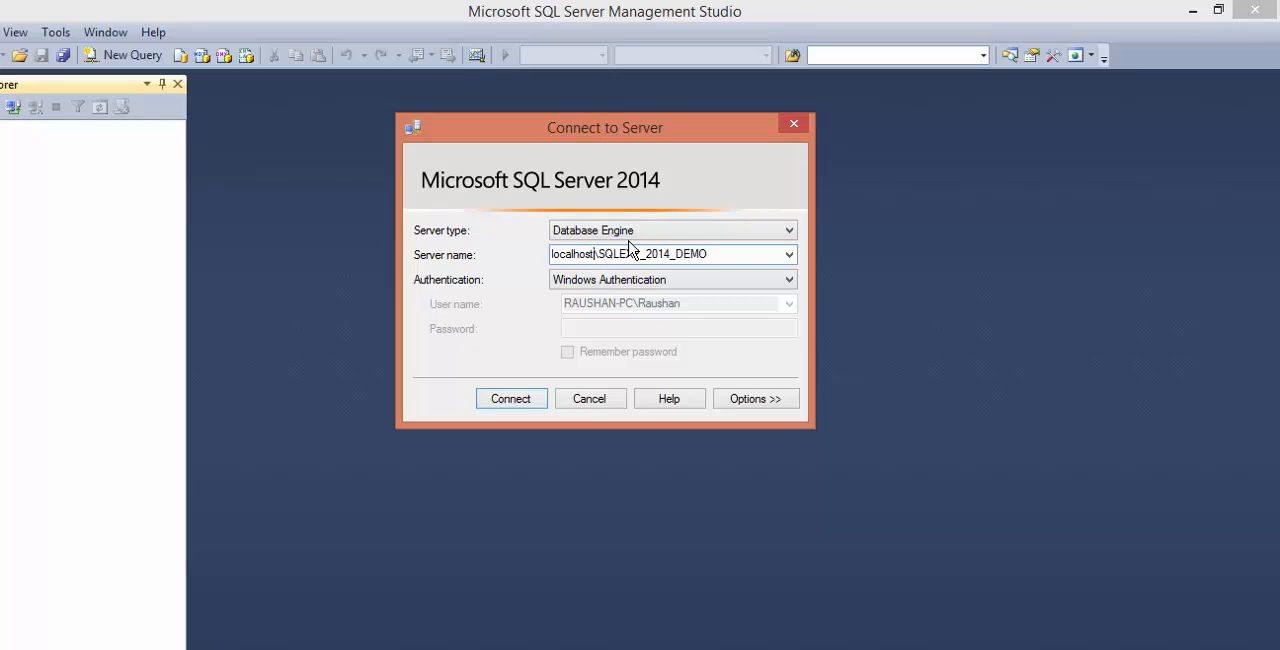
key("shift+Home")
key("BackSpace")
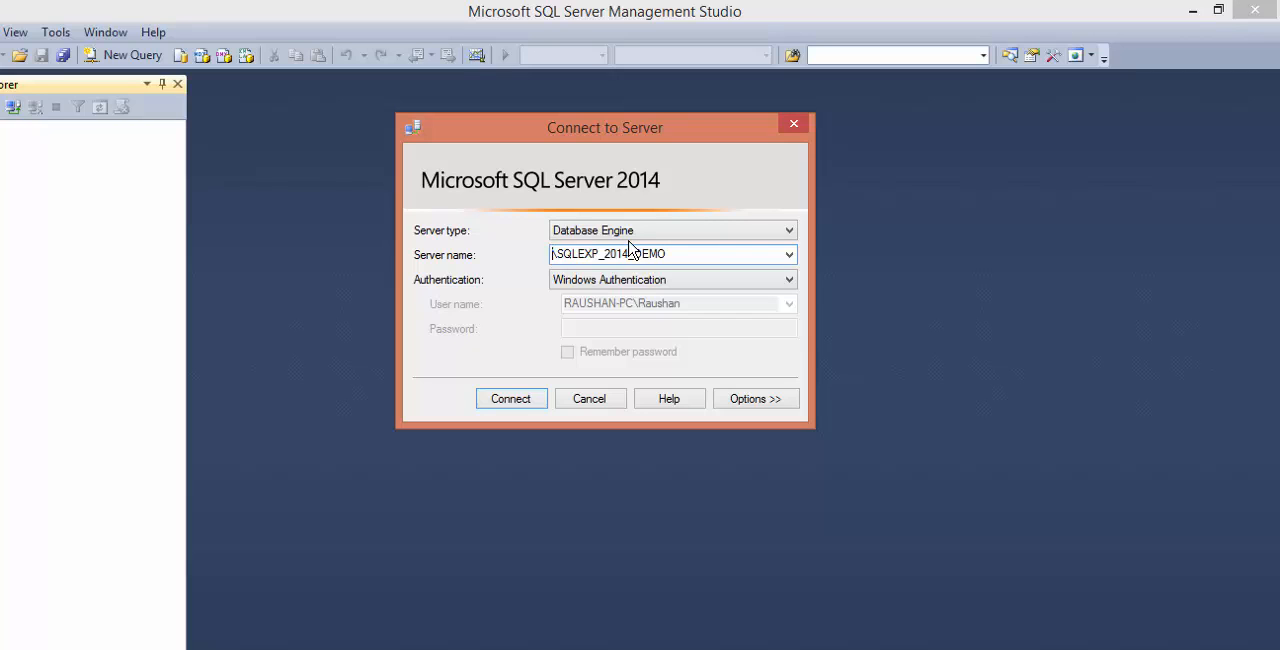
- Try "." and "(local)" as the computer part before \SQLEXP_2014_DEMO in the server name, and clear it again
type(".")
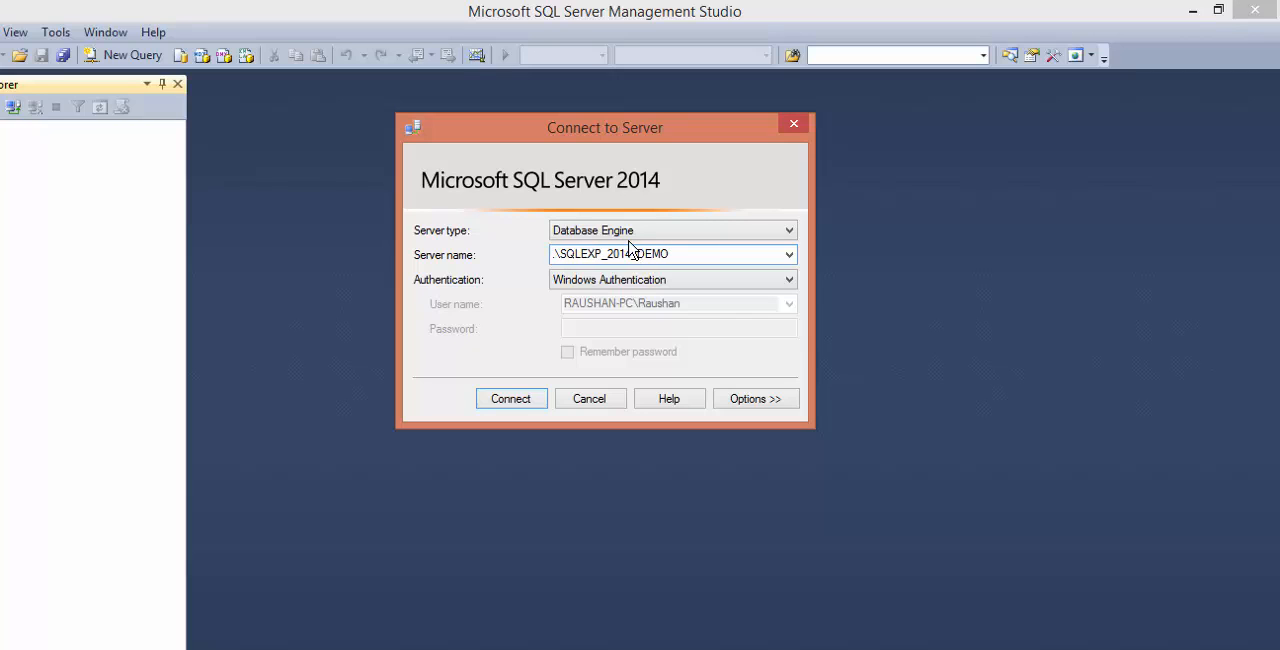
type("(")
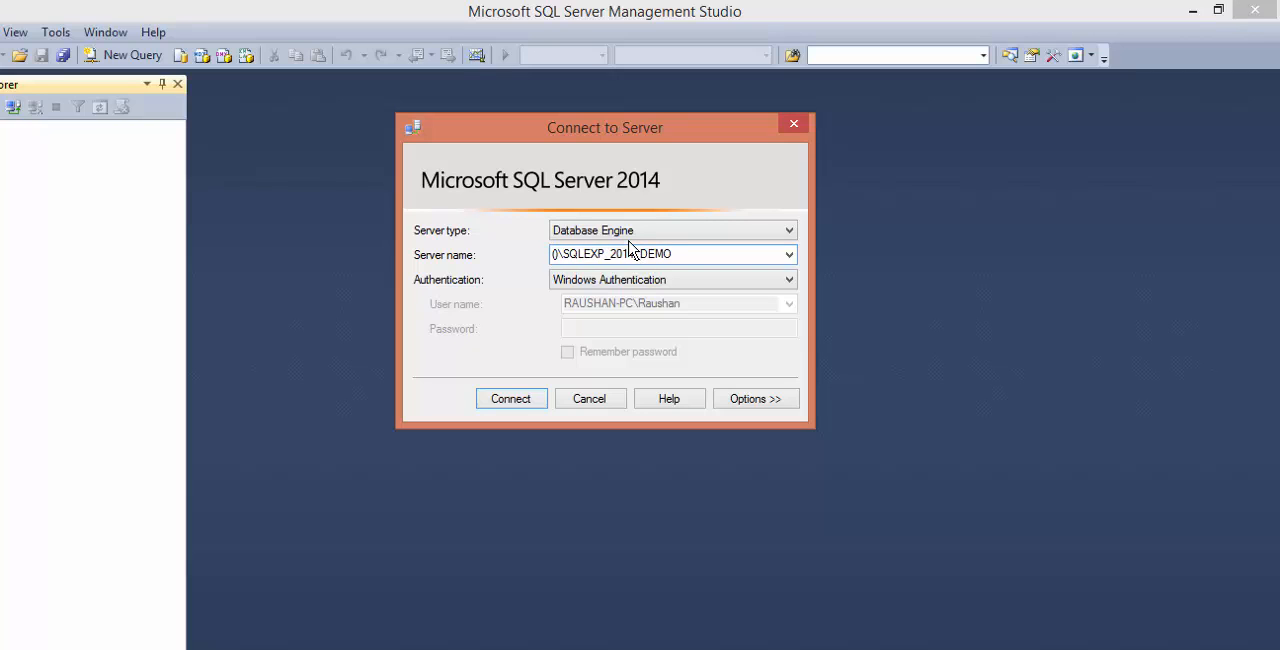
type("local)")
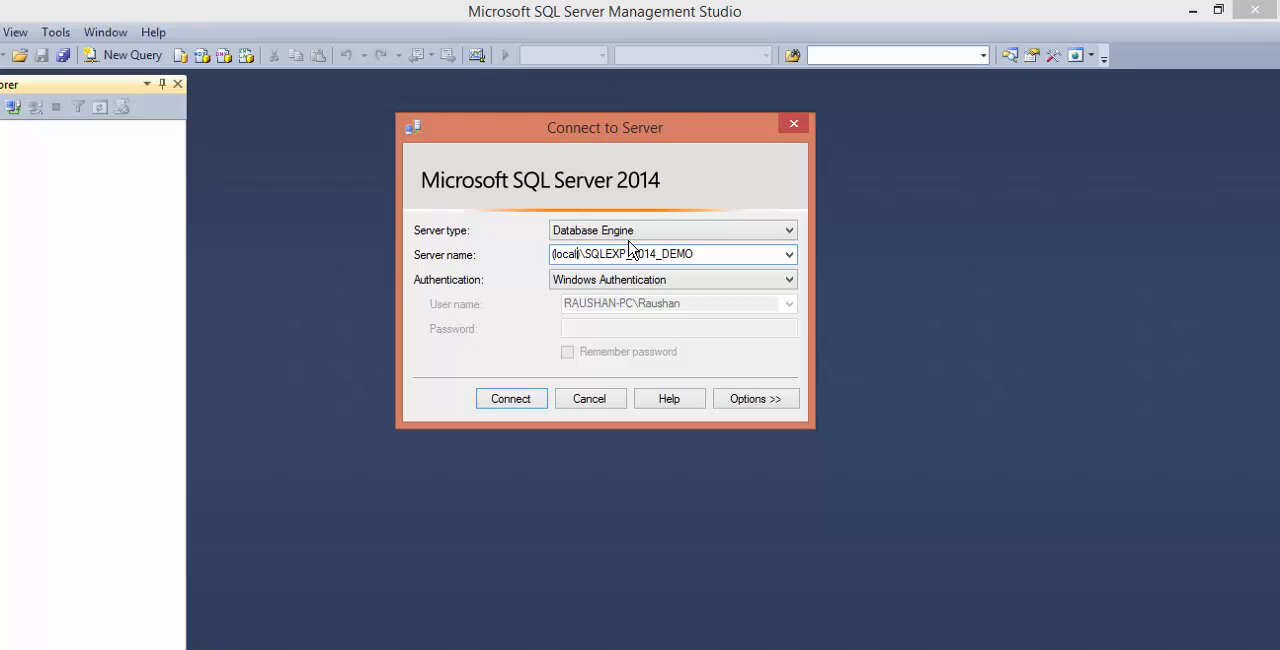
key("shift+Home")
key("BackSpace")
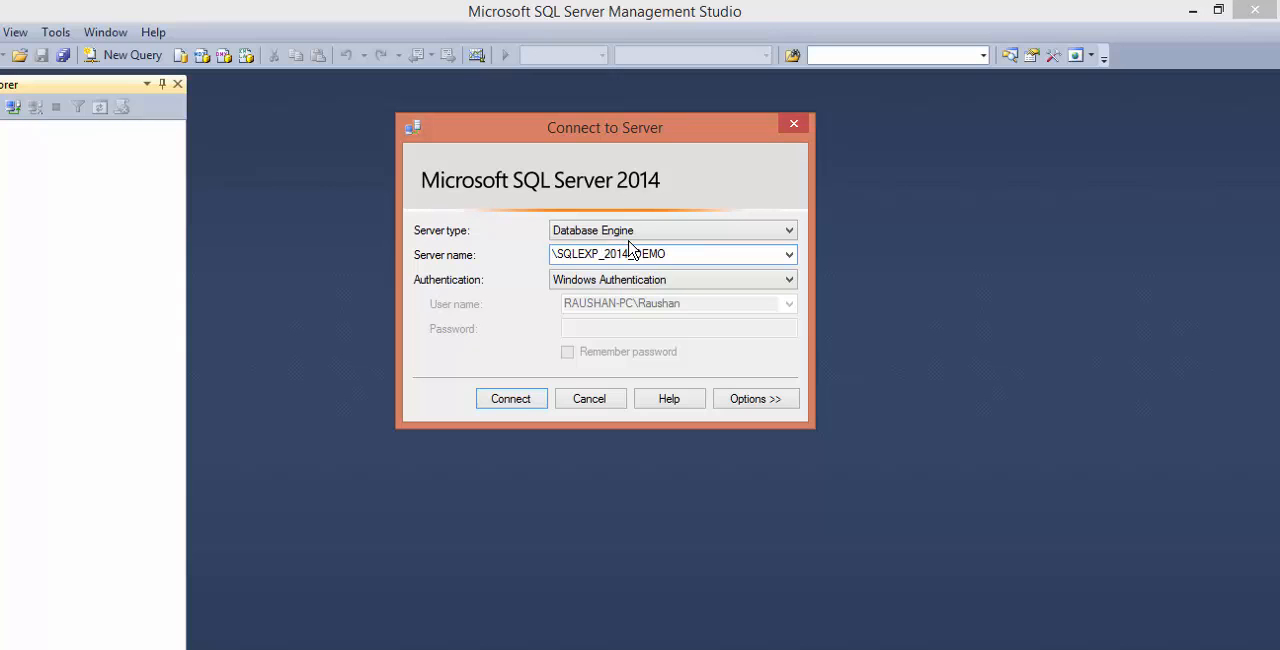
- Set the server name to localhost\SQLEXP_2014_DEMO and connect to the instance with Windows Authentication
type("localho")
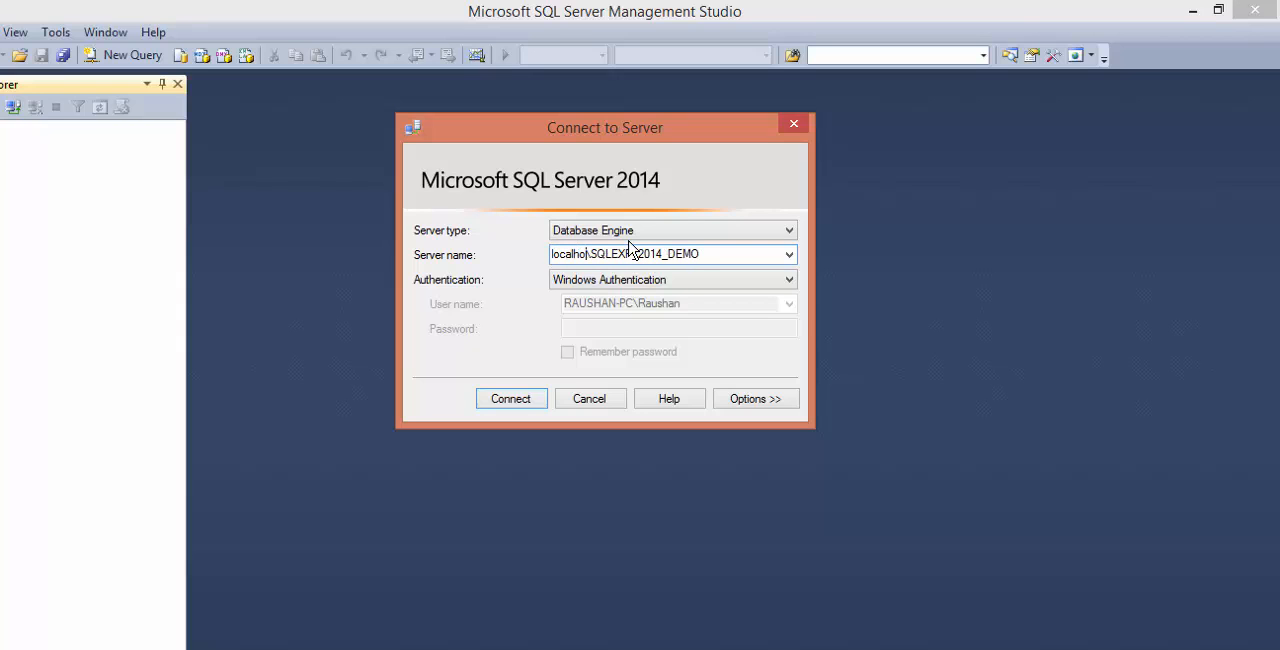
type("st")
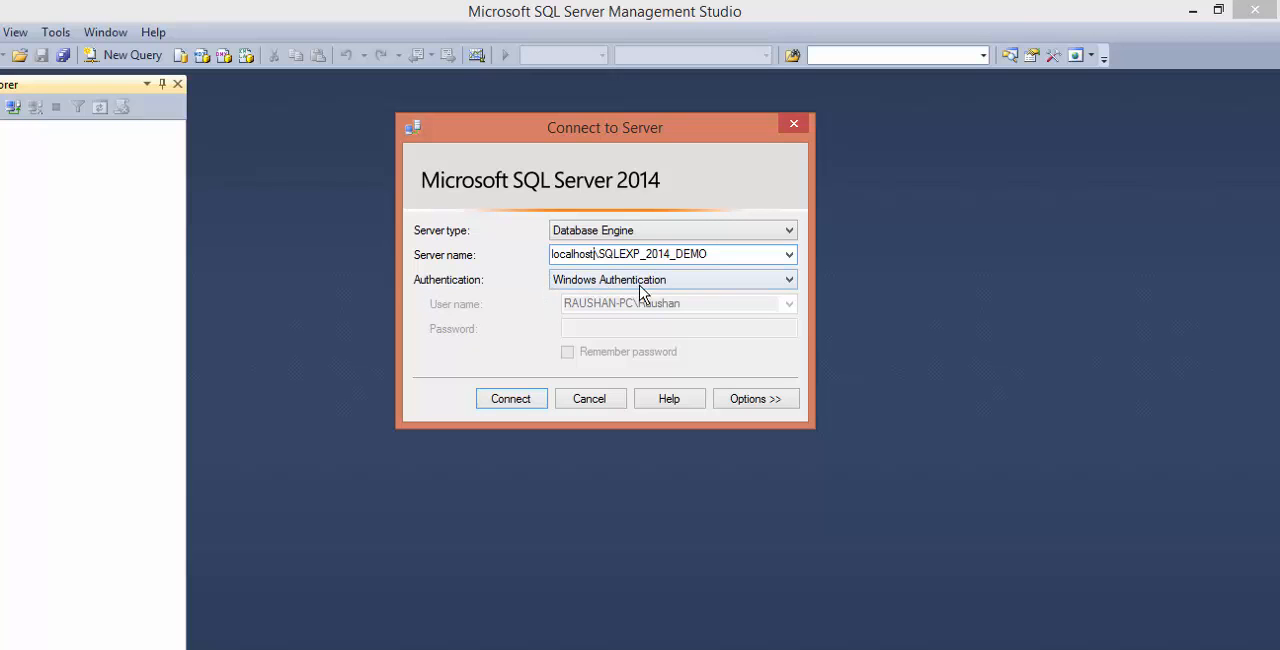
left_click(517, 399)
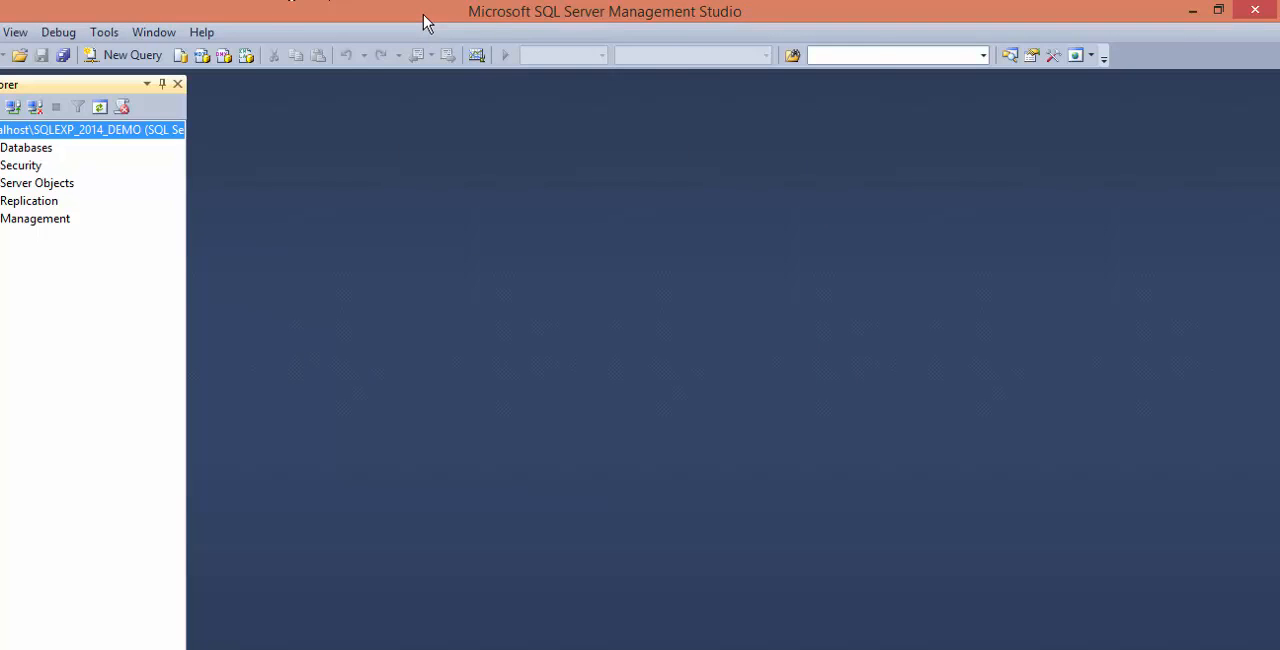
- Restore the Management Studio window to a smaller size, expand the Databases folder of the connected instance, and reposition the window
double_click(425, 22)
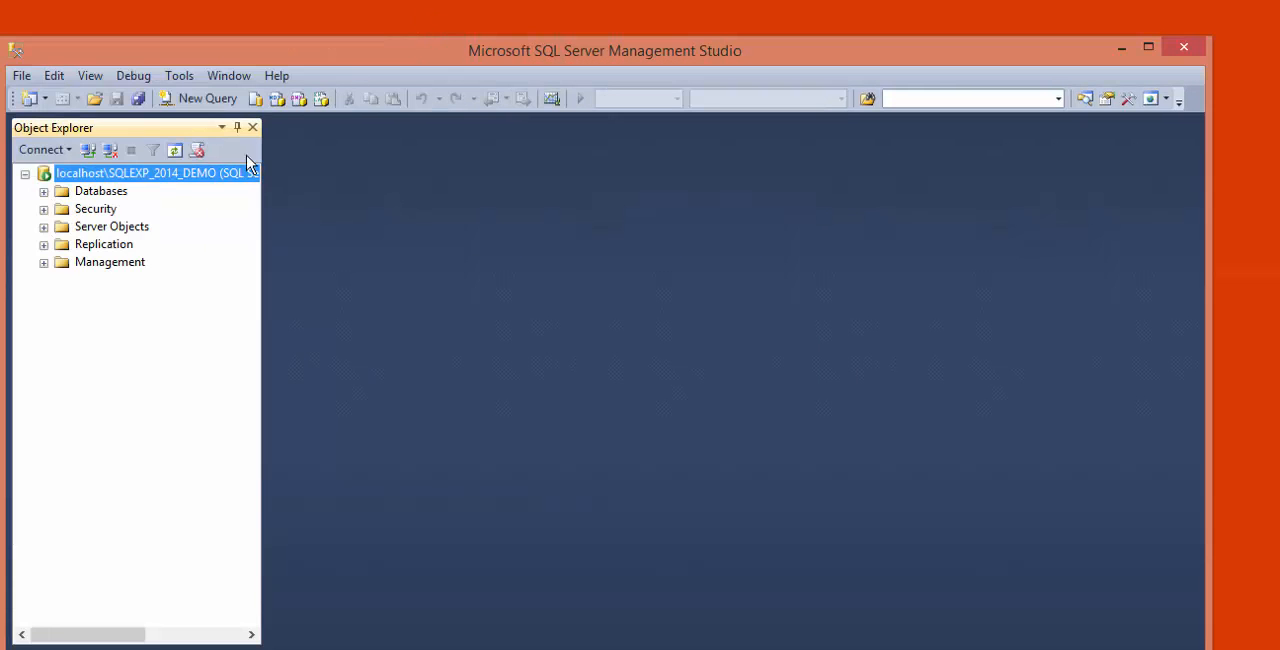
left_click(44, 192)
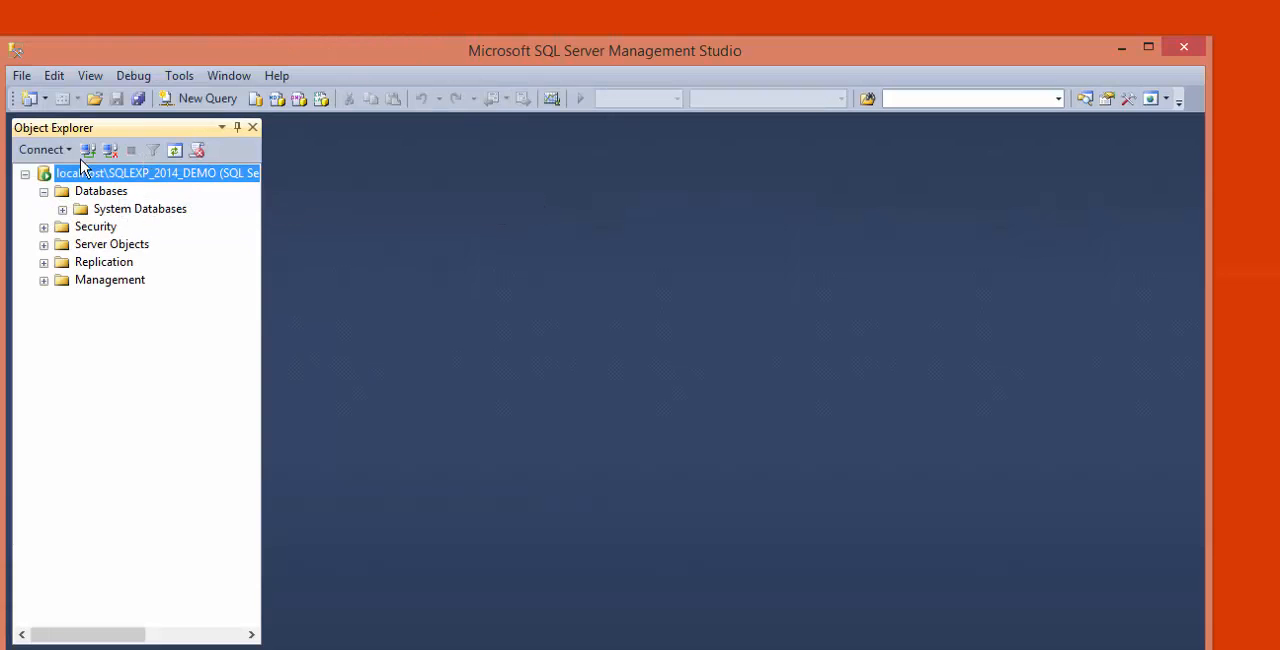
left_click(101, 193)
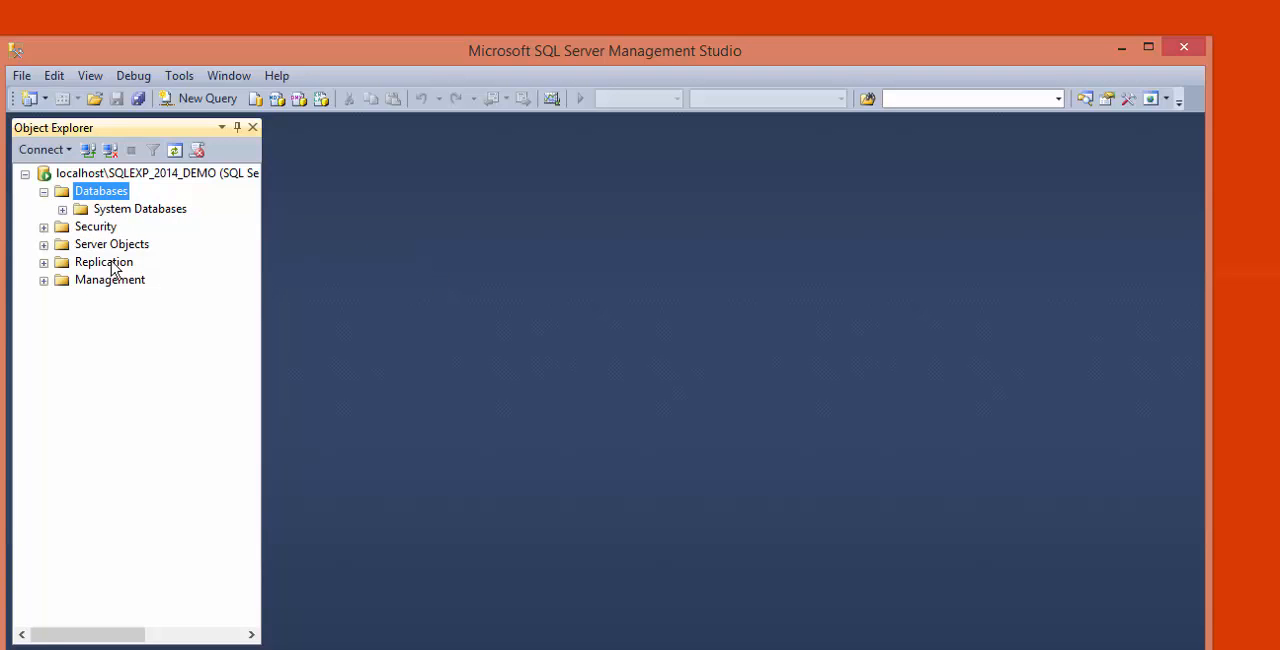
left_click_drag(491, 56, 517, 38)
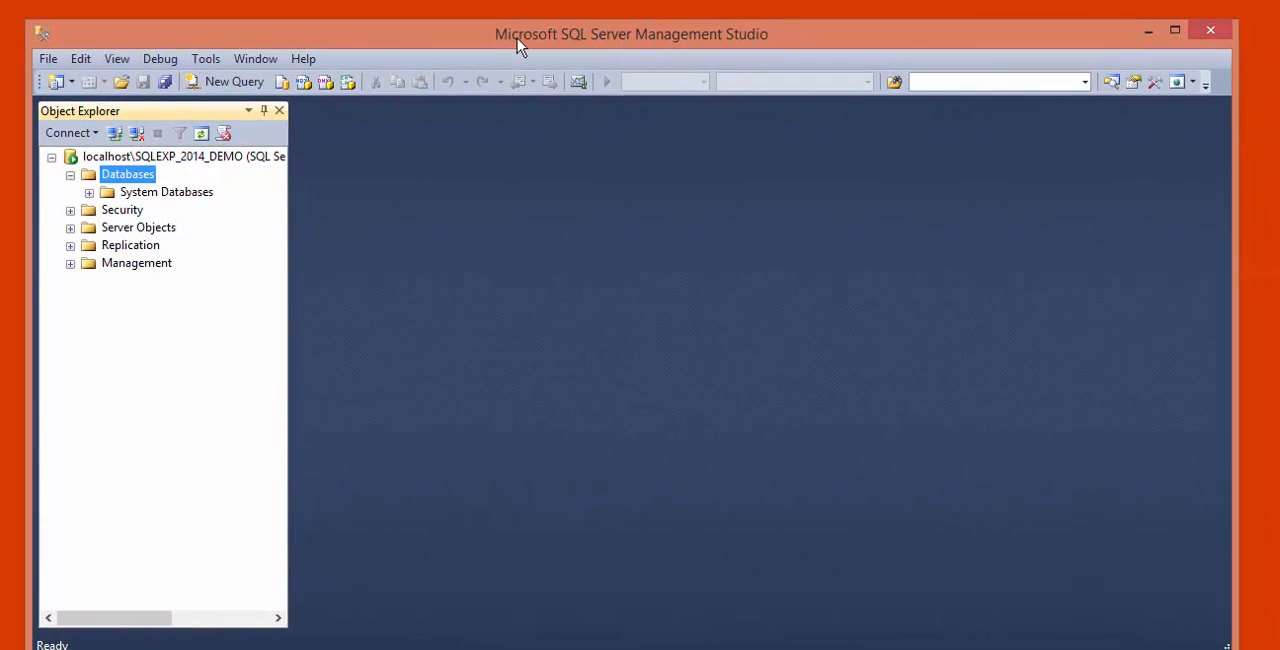